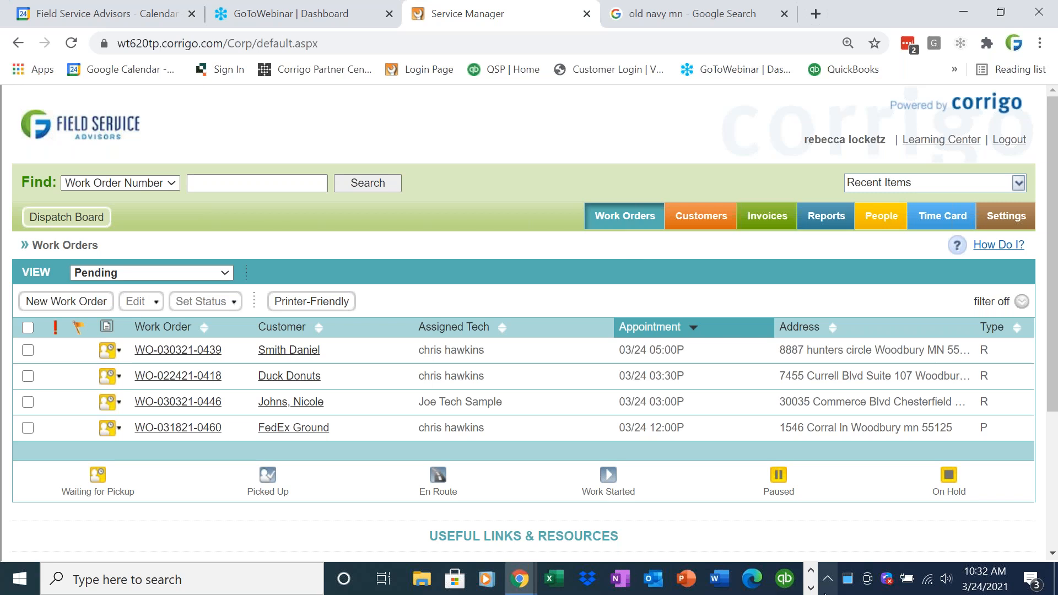
# - Check the QuickBooks File menu, then return to Corrigo's work orders page without synchronizing
pyautogui.click(809, 587)
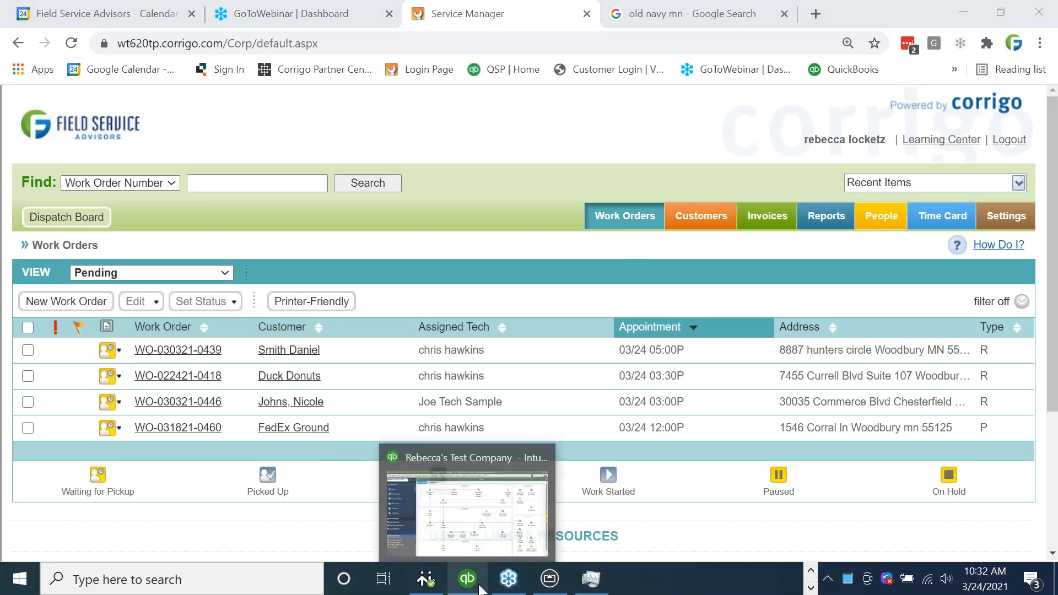
pyautogui.click(477, 586)
pyautogui.click(20, 32)
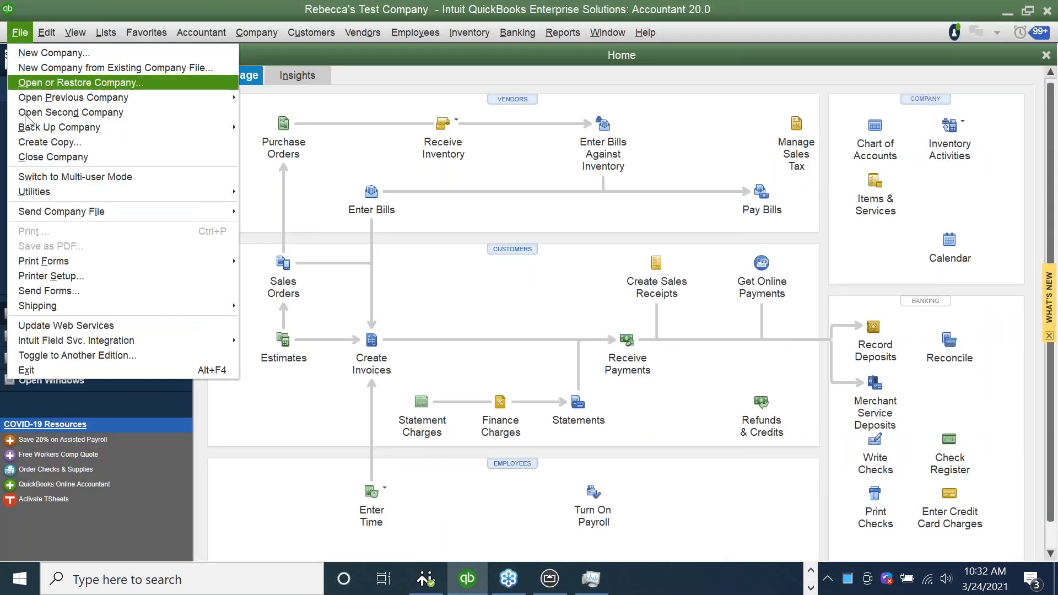
pyautogui.moveTo(200, 340)
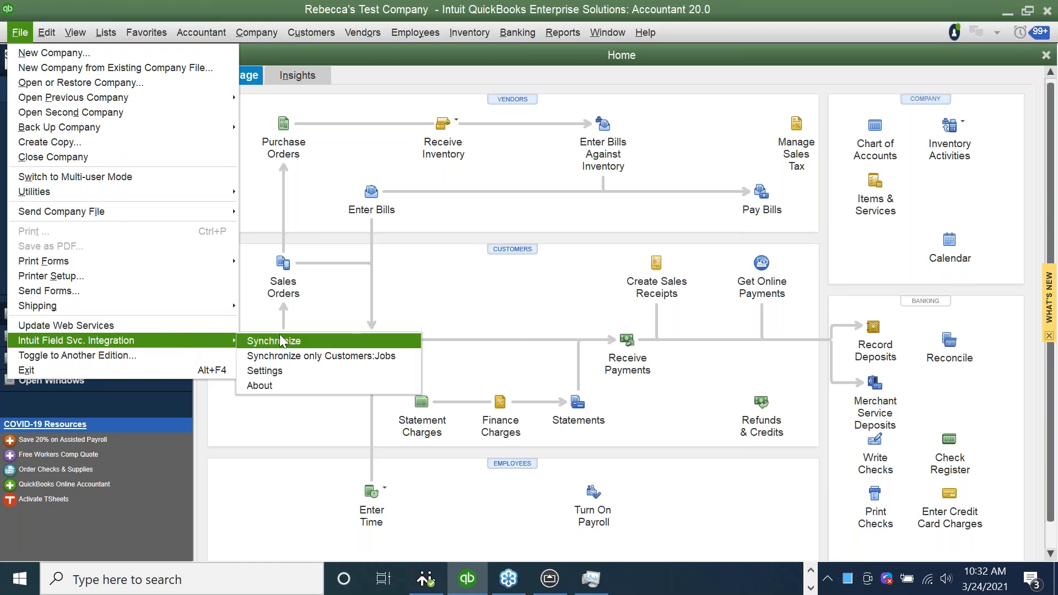
pyautogui.click(810, 573)
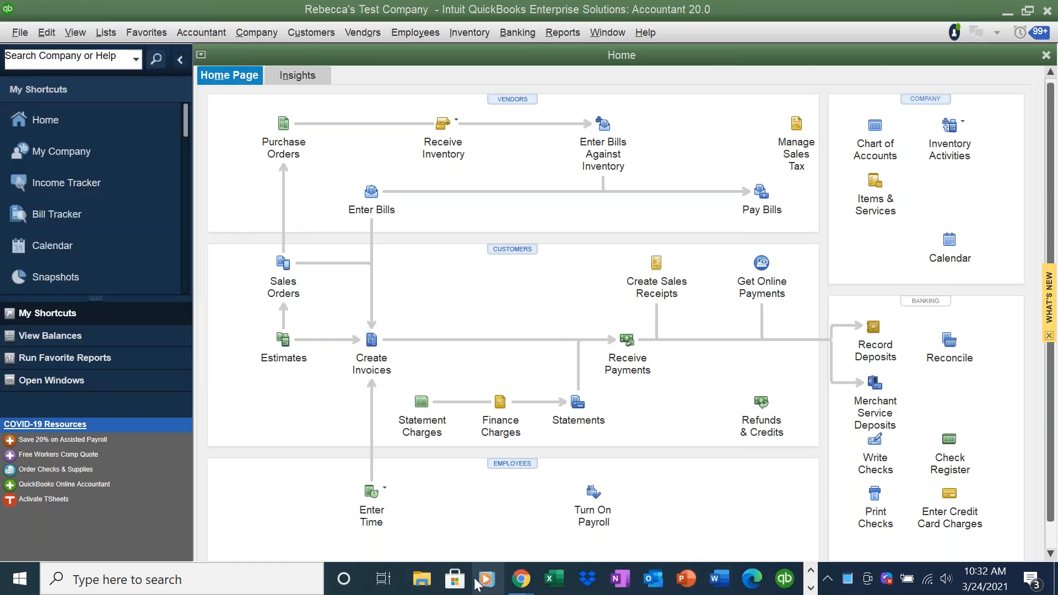
pyautogui.moveTo(510, 585)
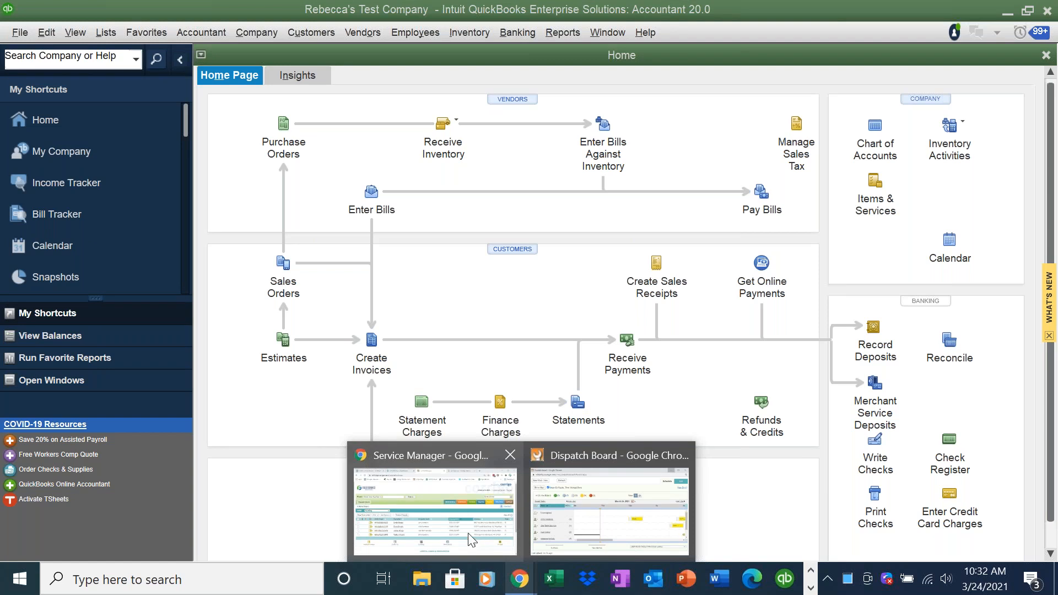
pyautogui.click(471, 539)
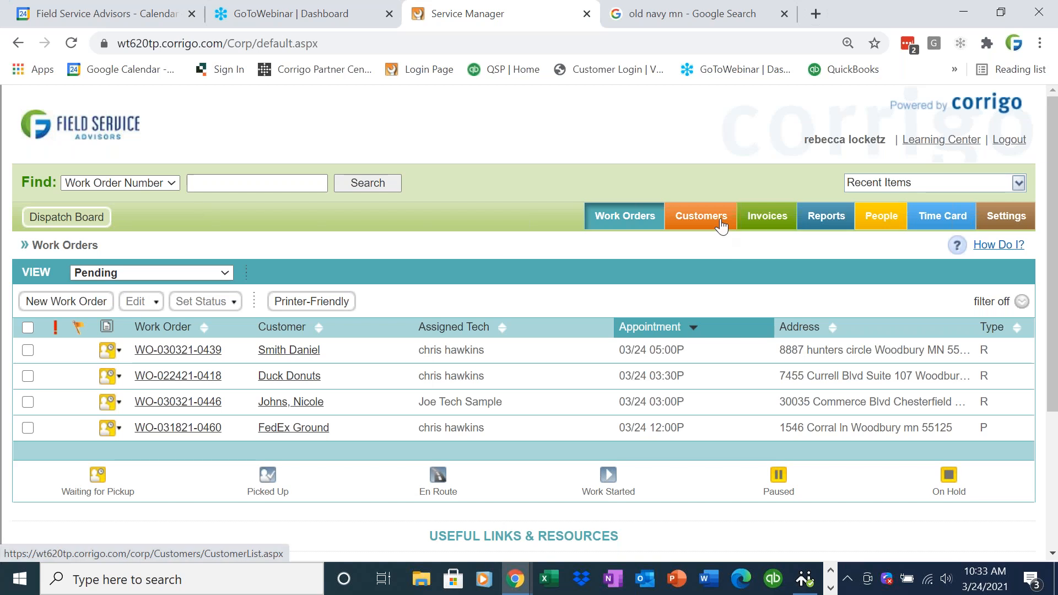
# - Start a new Corrigo customer named 'Old Navy' from the Customers list
pyautogui.click(718, 219)
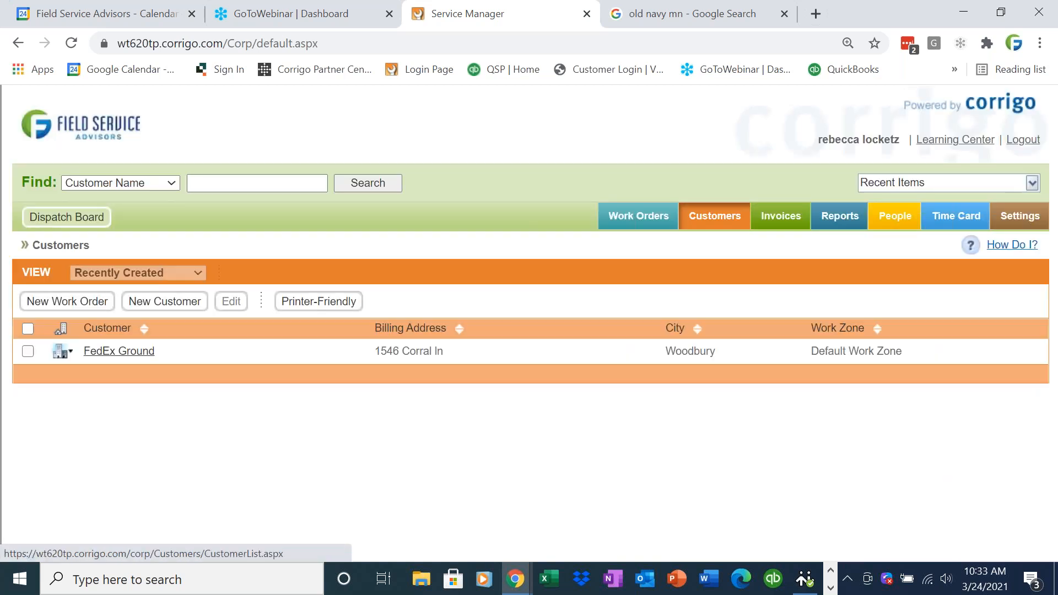
pyautogui.click(162, 301)
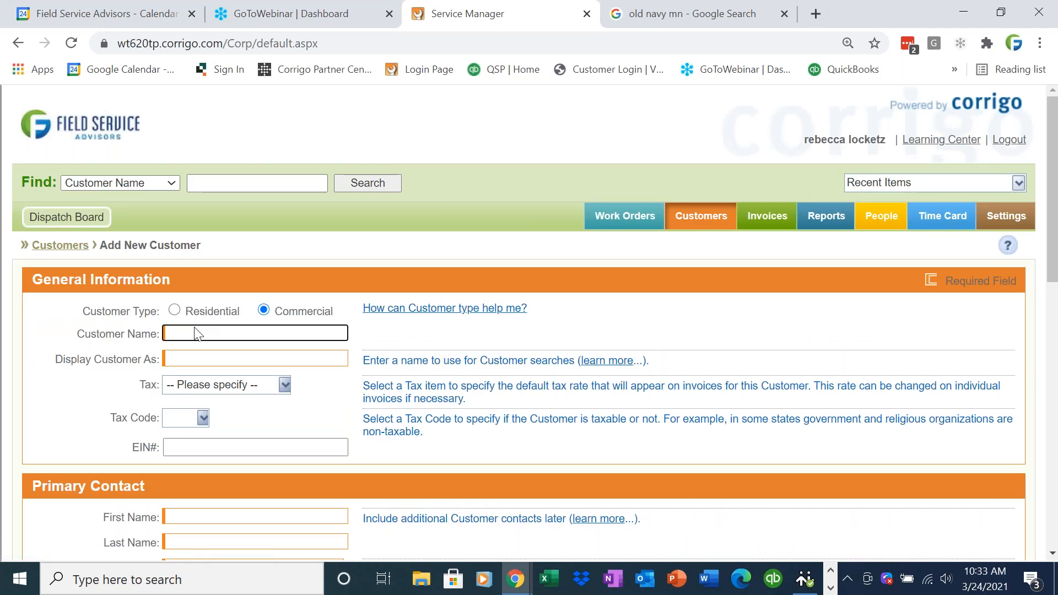
pyautogui.write('Old Navy')
pyautogui.press('Tab')
pyautogui.press('Tab')
pyautogui.press('Tab')
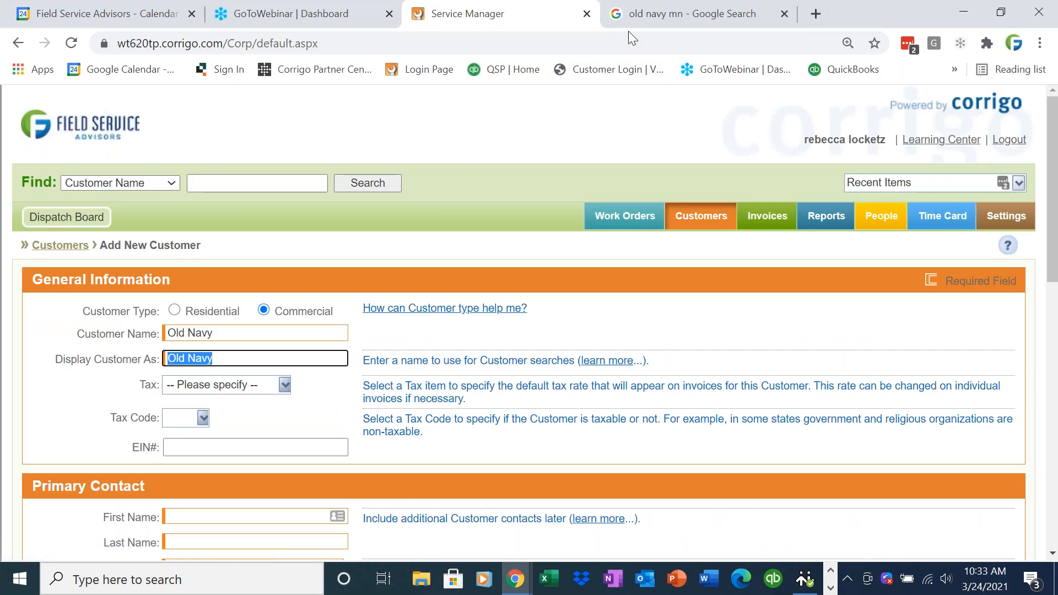
pyautogui.press('Tab')
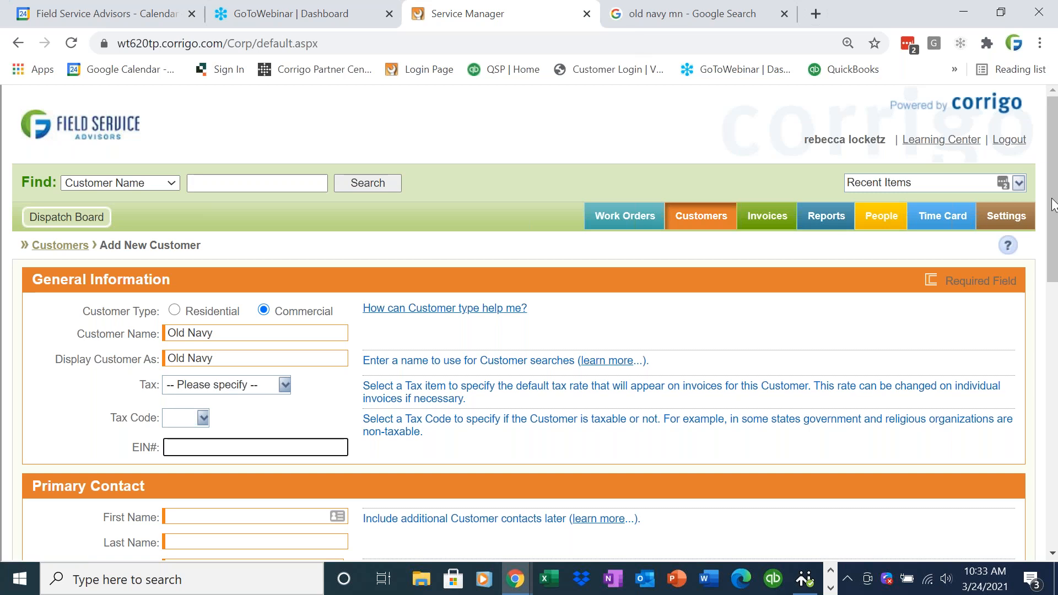
pyautogui.scroll(-2, 1055, 270)
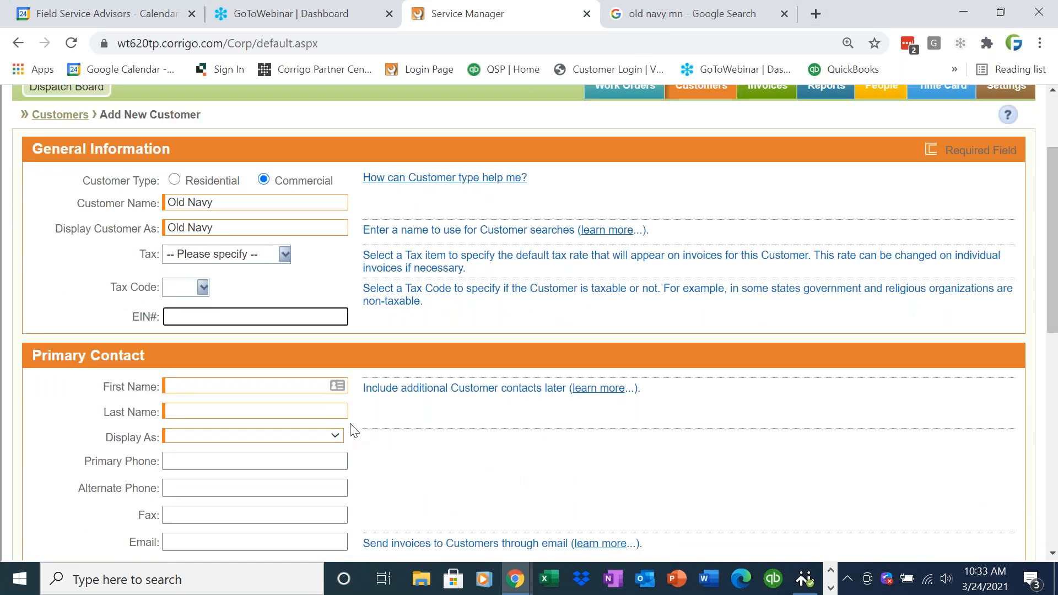
# - Enter the primary contact's first name, last name and primary phone number
pyautogui.click(285, 385)
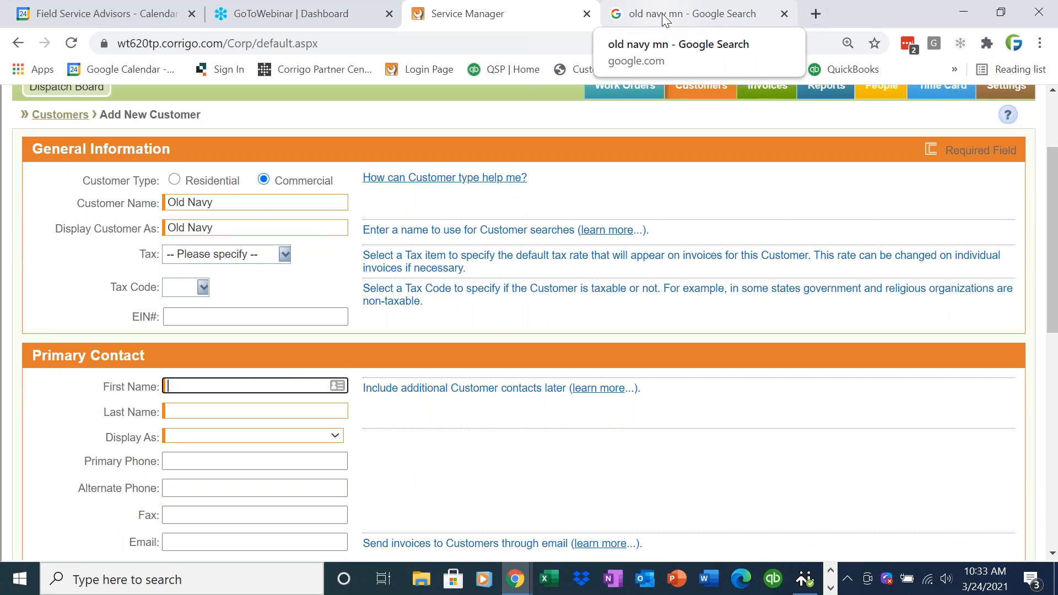
pyautogui.write('Re')
pyautogui.press('BackSpace')
pyautogui.press('BackSpace')
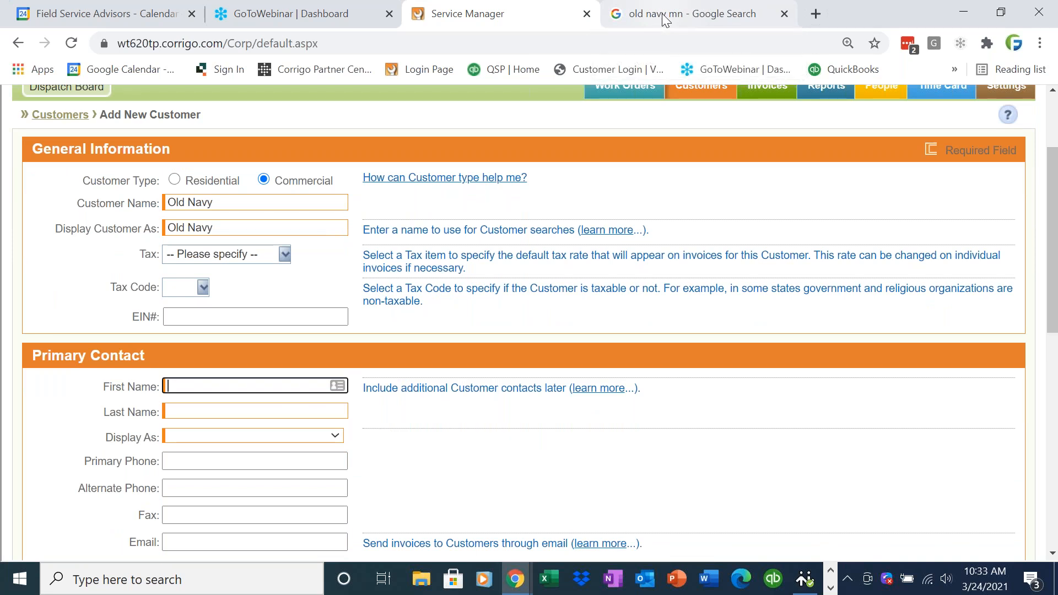
pyautogui.write('M')
pyautogui.press('BackSpace')
pyautogui.press('Tab')
pyautogui.press('Tab')
pyautogui.press('Tab')
pyautogui.press('Tab')
pyautogui.press('Tab')
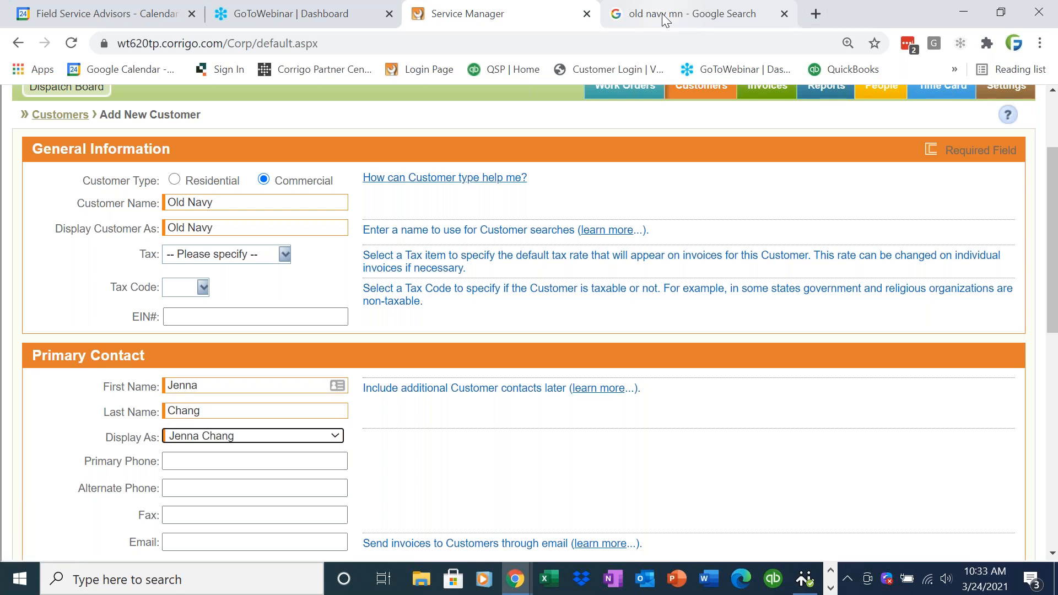
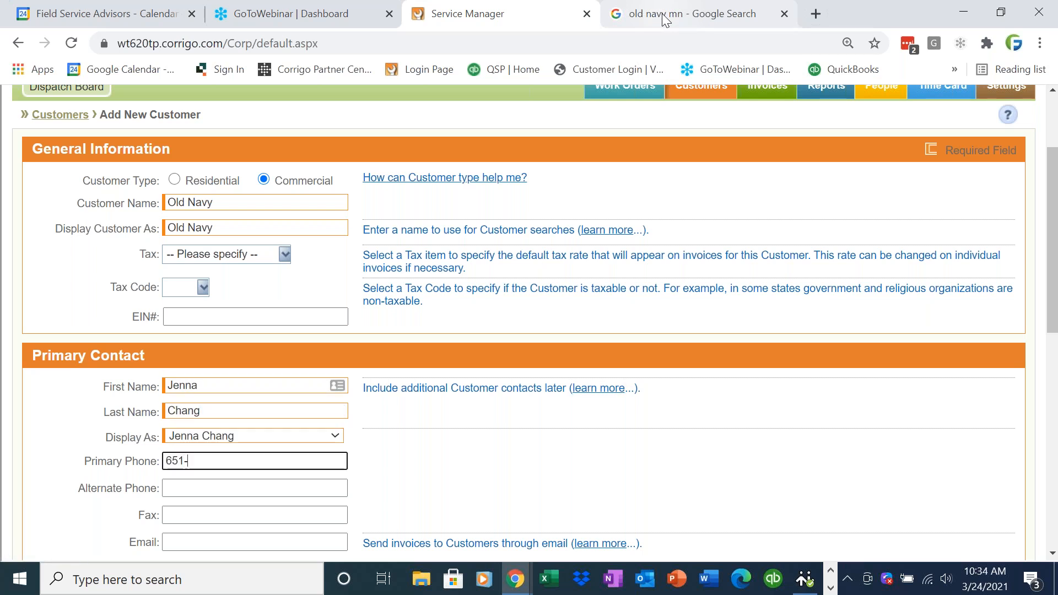
pyautogui.press('Tab')
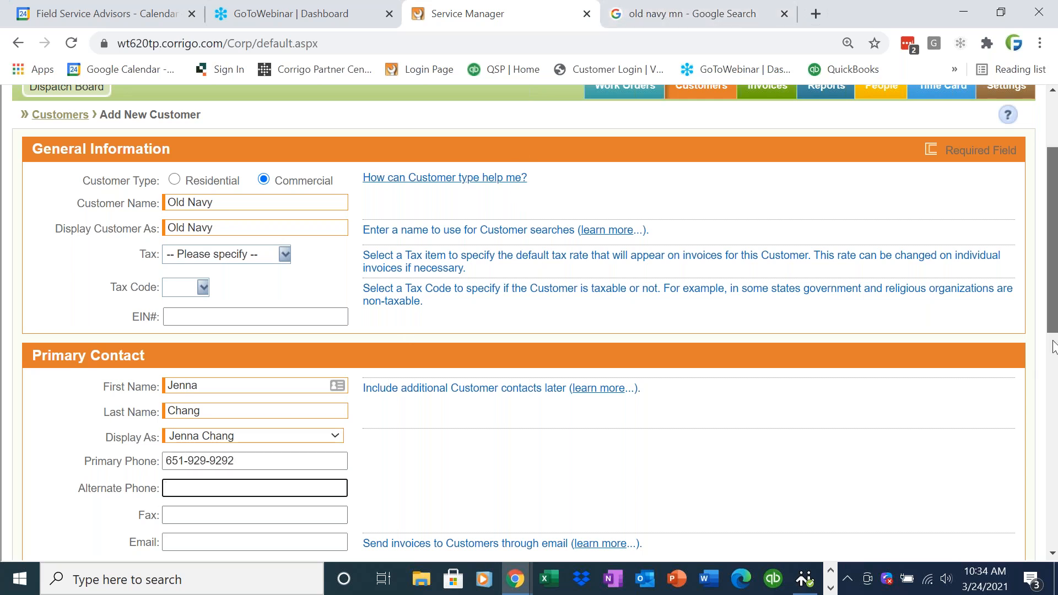
# - Fill in the contact's e-mail address and advance to the first address line
pyautogui.scroll(-2, 370, 441)
pyautogui.click(284, 457)
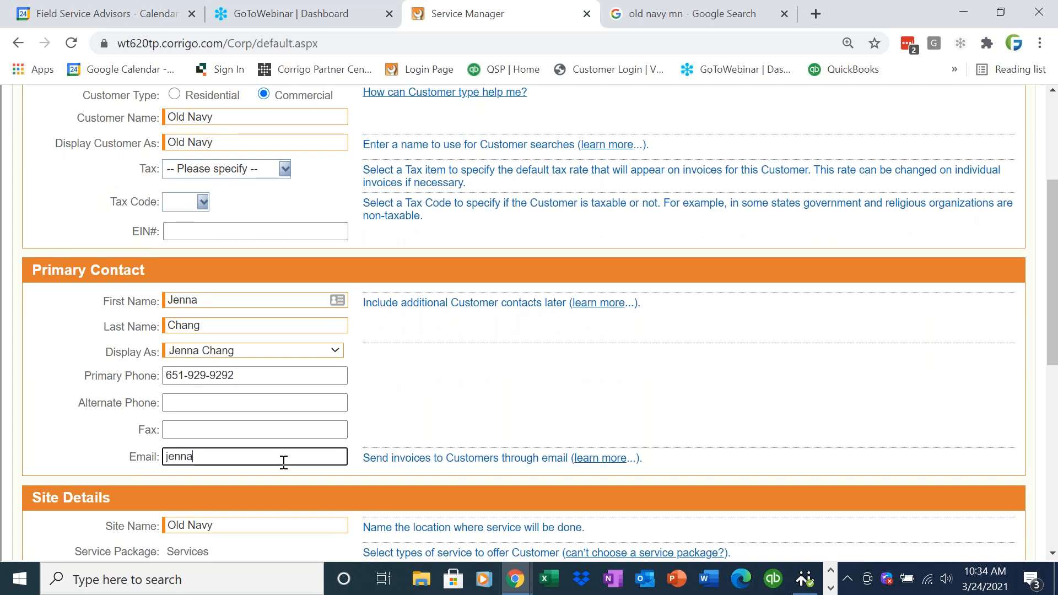
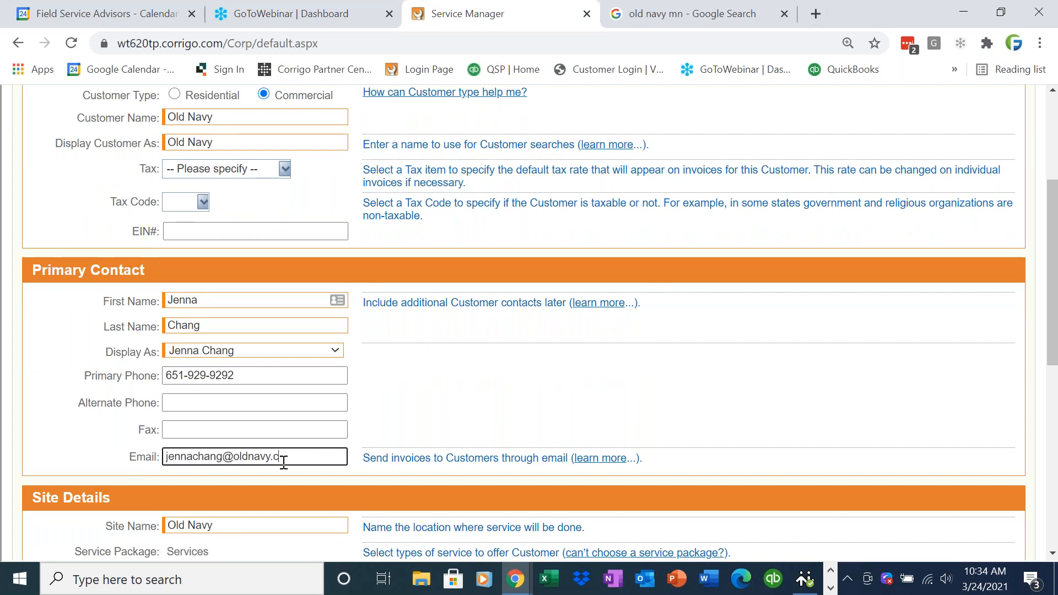
pyautogui.press('Tab')
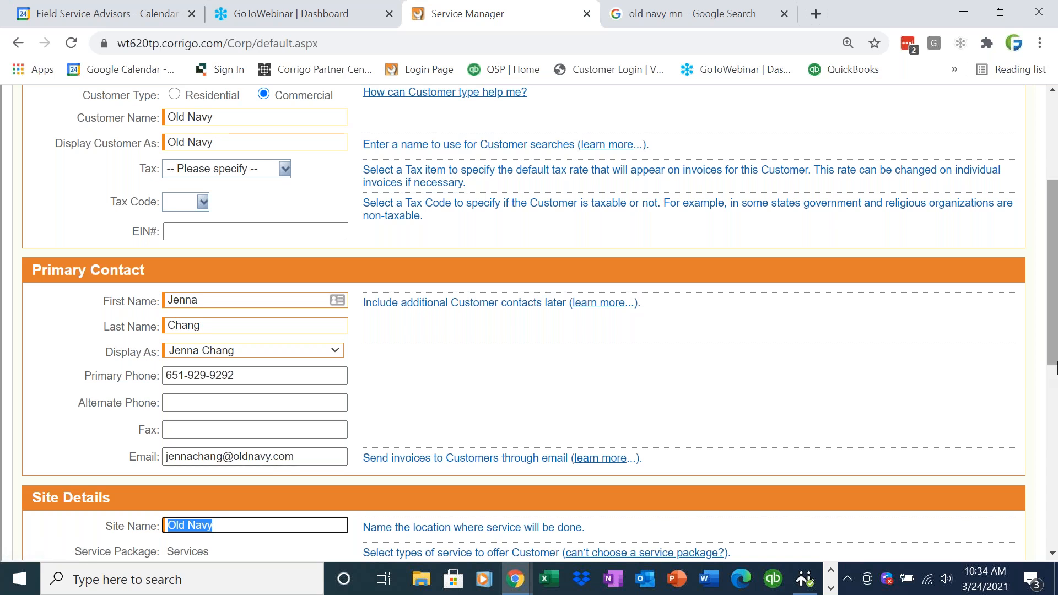
pyautogui.scroll(-3, 428, 432)
pyautogui.press('Tab')
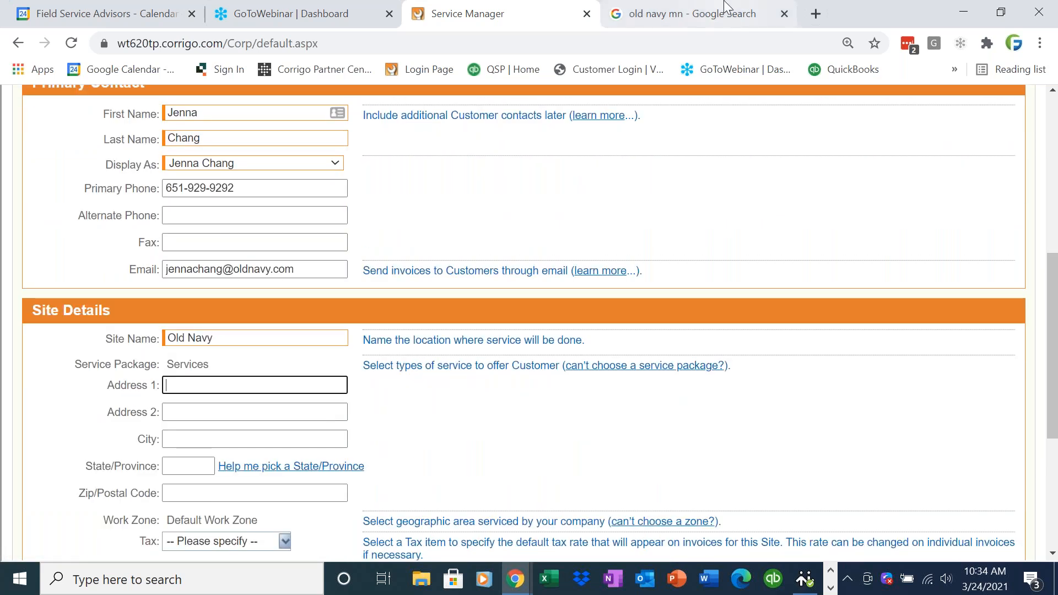
pyautogui.click(756, 13)
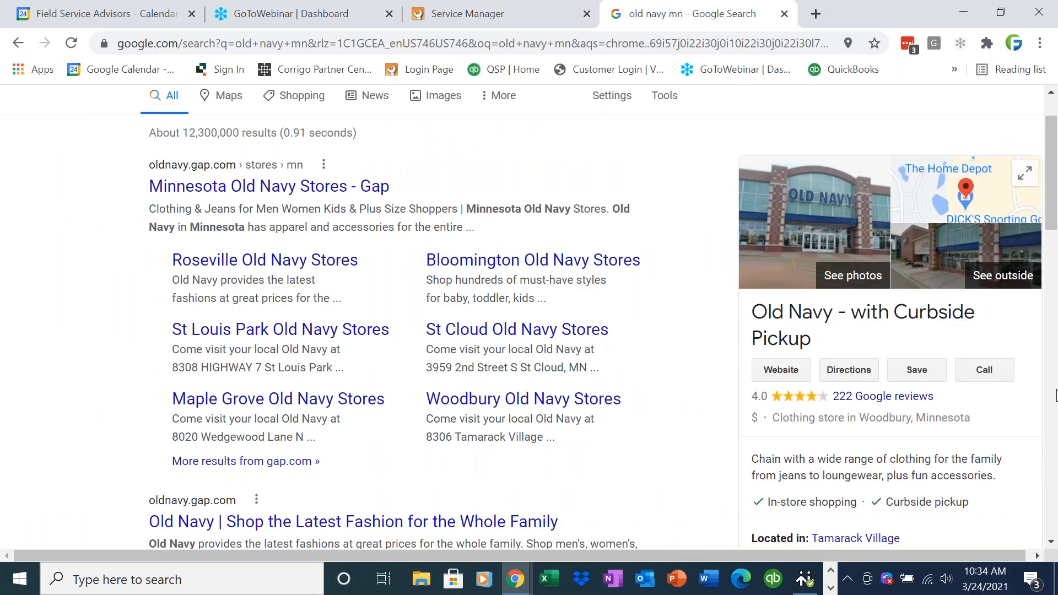
# - Copy the Old Navy store's street address from Google into Address 1
pyautogui.click(1051, 542)
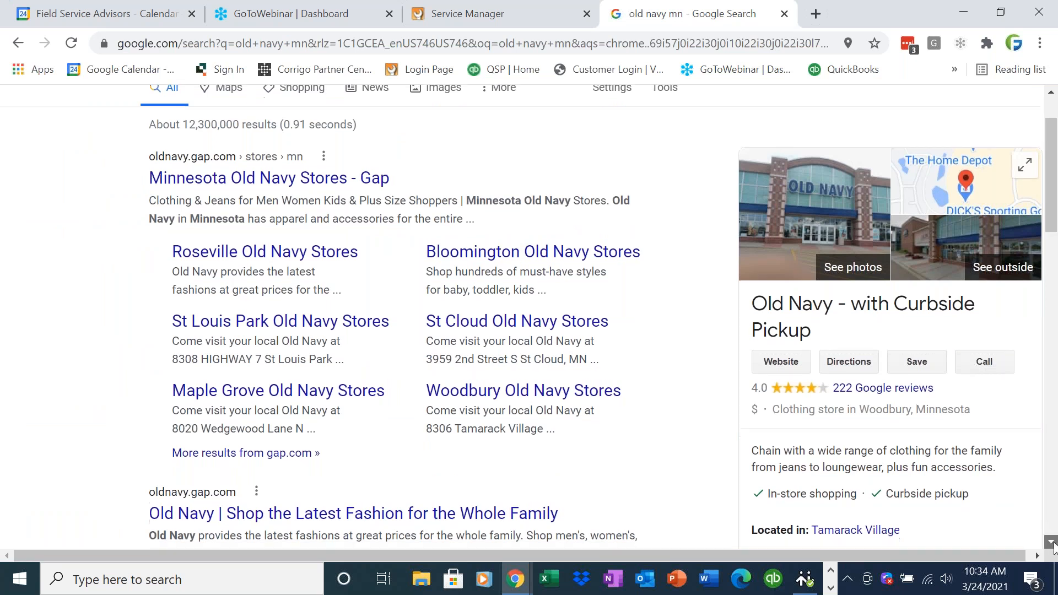
pyautogui.scroll(-2, 911, 485)
pyautogui.moveTo(801, 431); pyautogui.dragTo(919, 446)
pyautogui.hotkey('ctrl', 'c')
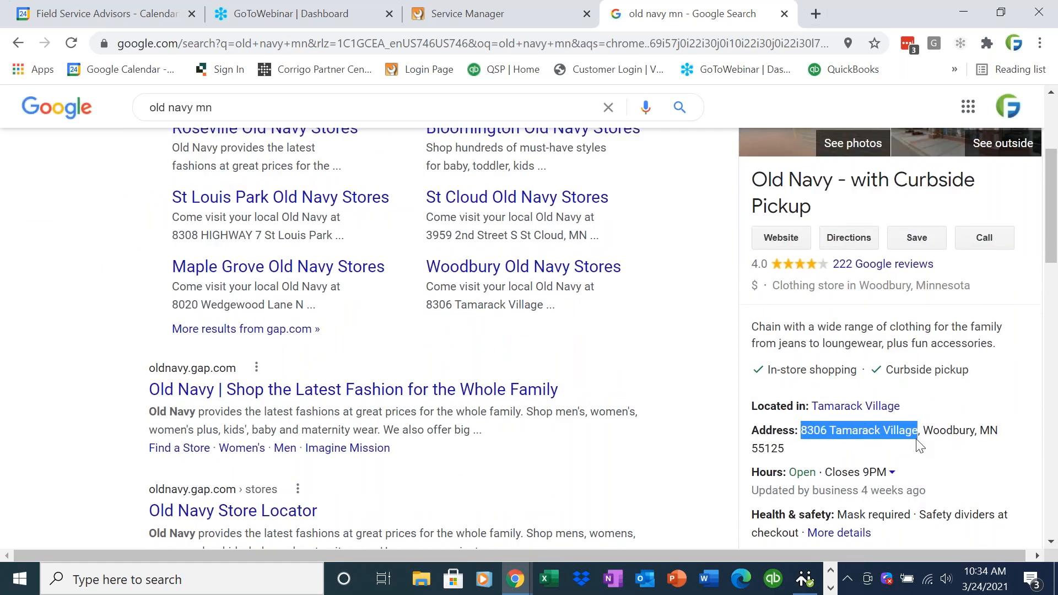
pyautogui.click(436, 20)
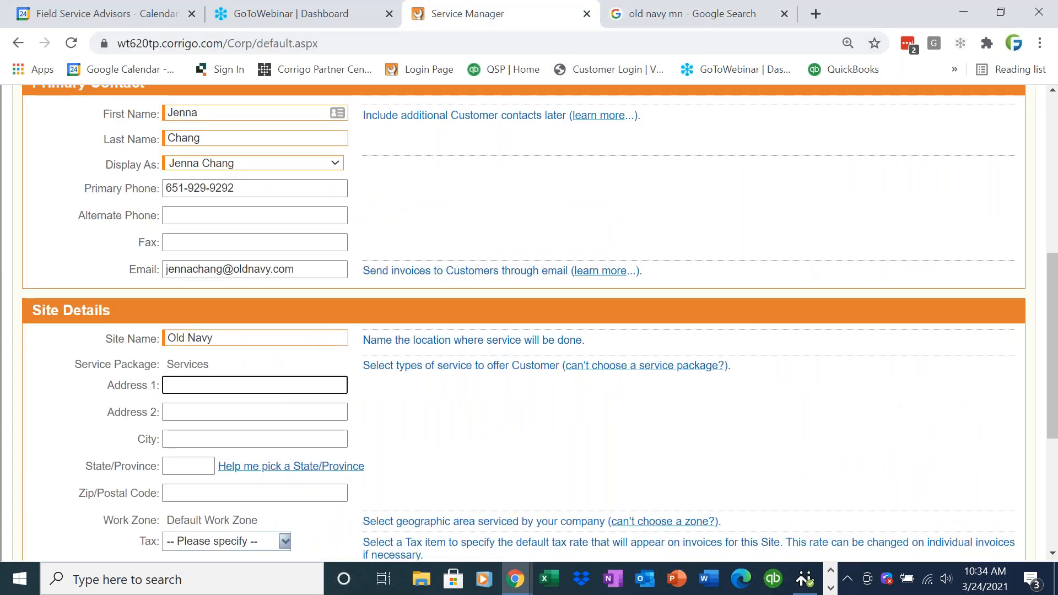
pyautogui.hotkey('ctrl', 'v')
pyautogui.press('Tab')
pyautogui.press('Tab')
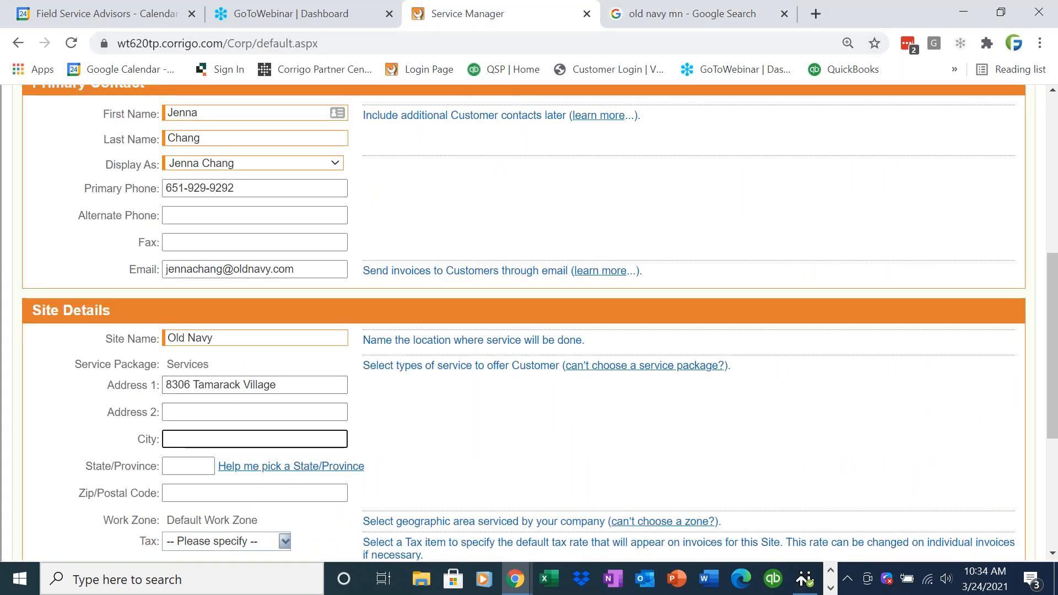
# - Copy the store's city into the City field and enter MN as the state
pyautogui.click(645, 24)
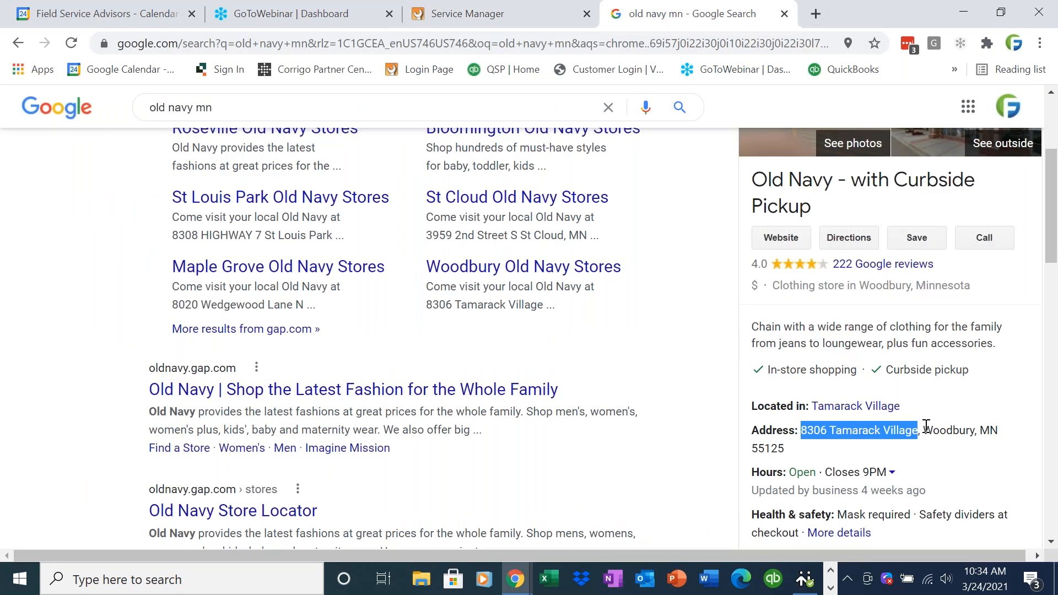
pyautogui.moveTo(924, 430)
pyautogui.mouseDown()
pyautogui.moveTo(992, 430)
pyautogui.moveTo(922, 424)
pyautogui.mouseUp()
pyautogui.hotkey('ctrl', 'c')
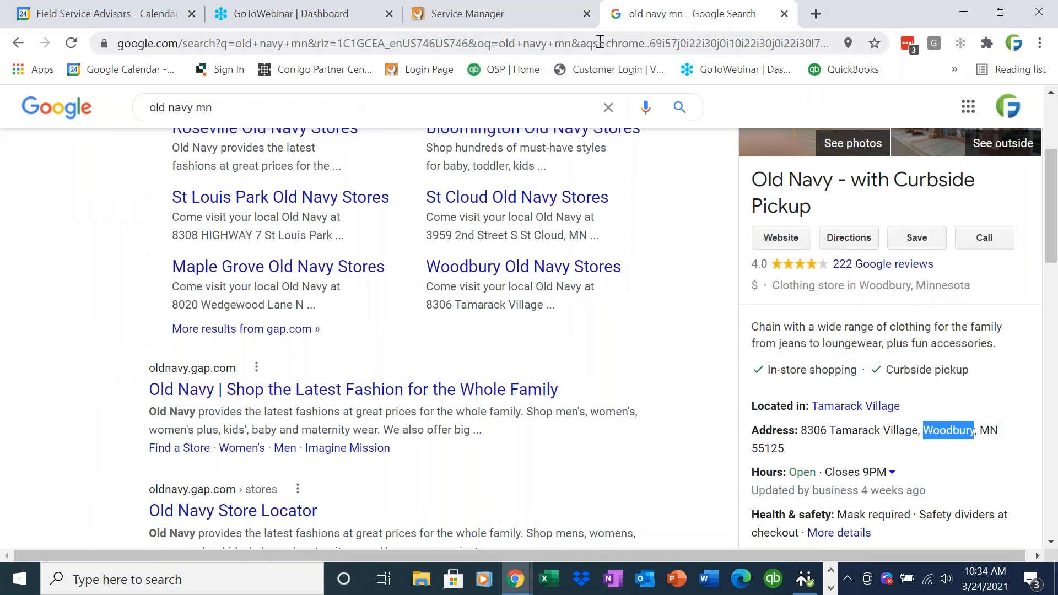
pyautogui.click(509, 25)
pyautogui.hotkey('ctrl', 'v')
pyautogui.press('Tab')
pyautogui.write('MN')
pyautogui.press('Tab')
pyautogui.press('Tab')
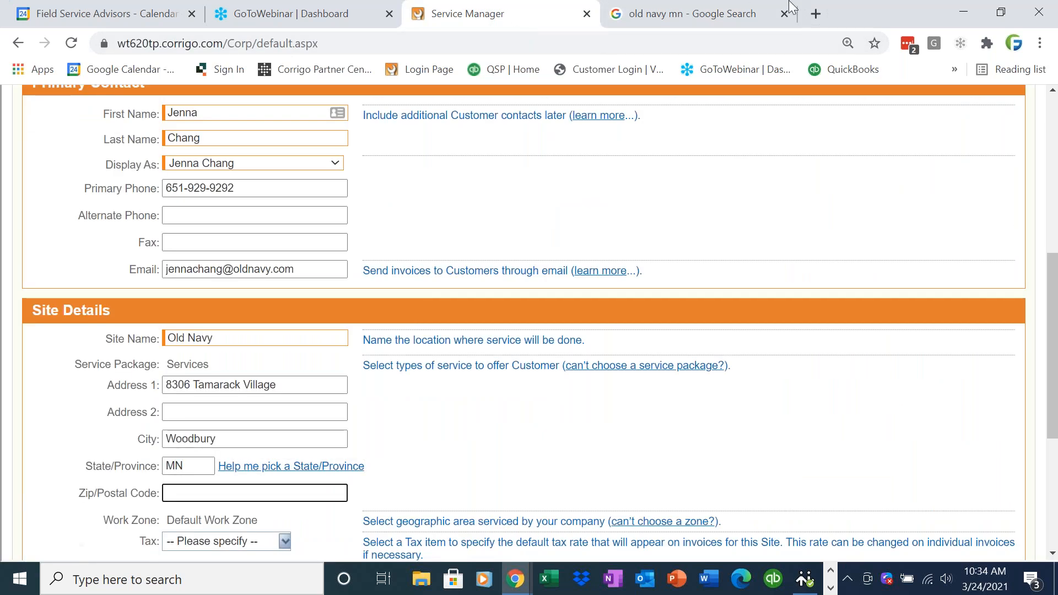
# - Copy the store's ZIP code from the search listing into the form
pyautogui.click(701, 12)
pyautogui.moveTo(789, 452); pyautogui.dragTo(747, 453)
pyautogui.hotkey('ctrl', 'c')
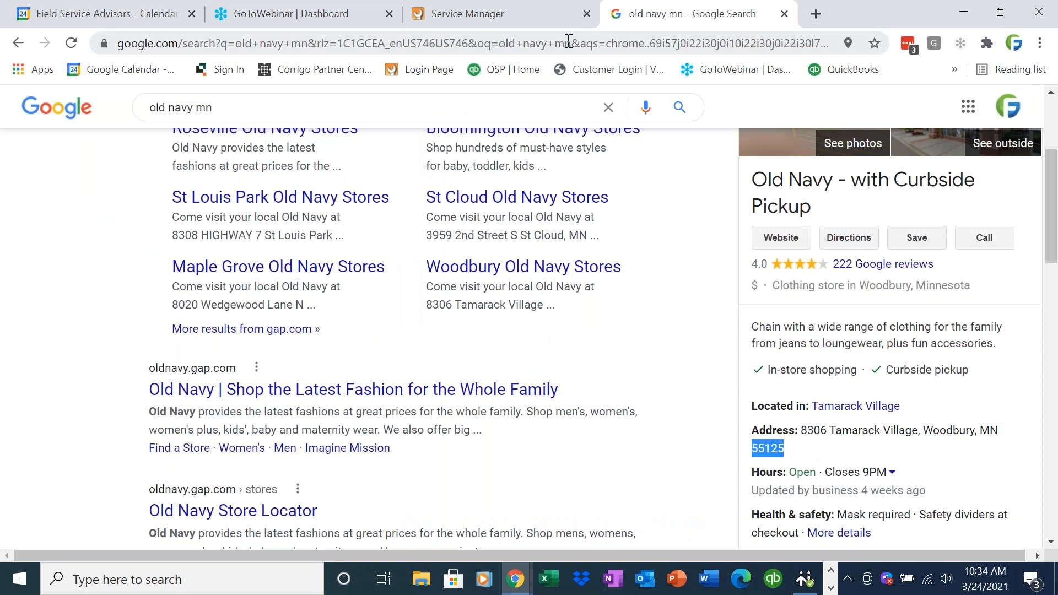
pyautogui.click(536, 25)
pyautogui.hotkey('ctrl', 'v')
pyautogui.press('Tab')
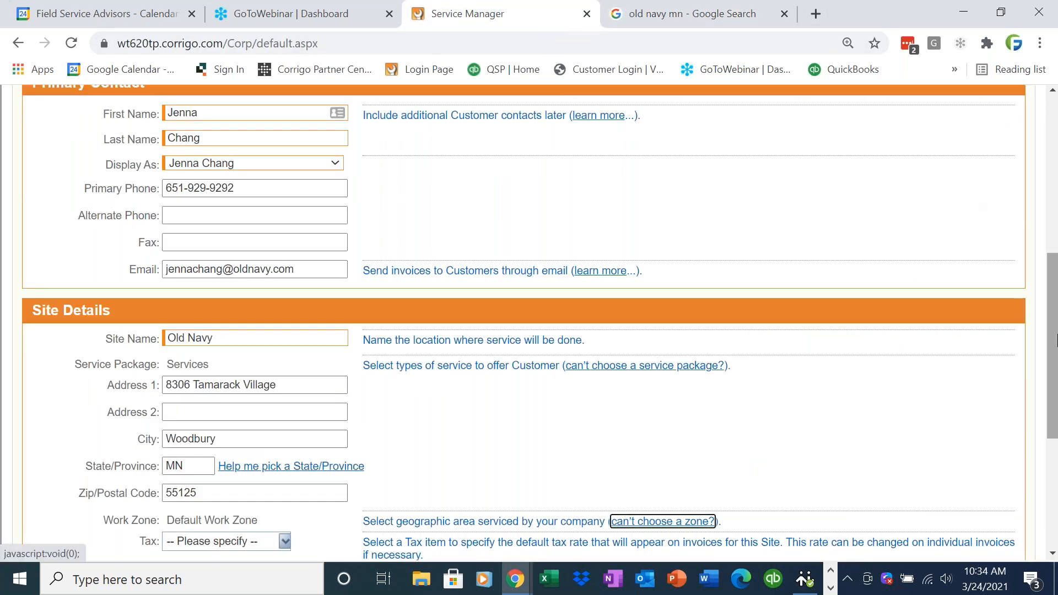
pyautogui.moveTo(1054, 353); pyautogui.dragTo(1053, 394)
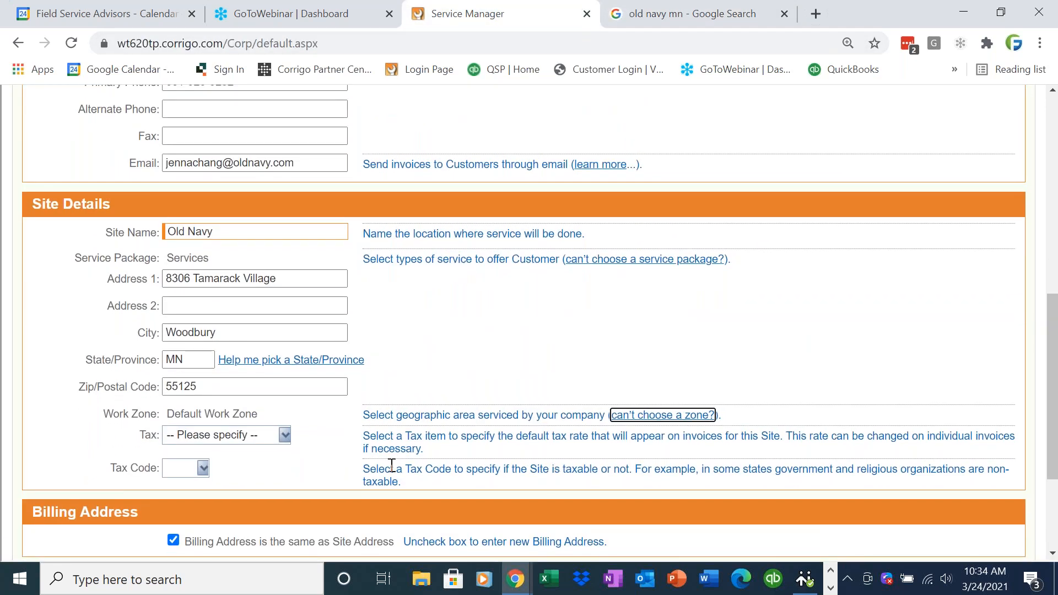
# - Choose Hennipen County (6.33%) as the site tax and Tax as the tax code, then recheck it
pyautogui.click(277, 435)
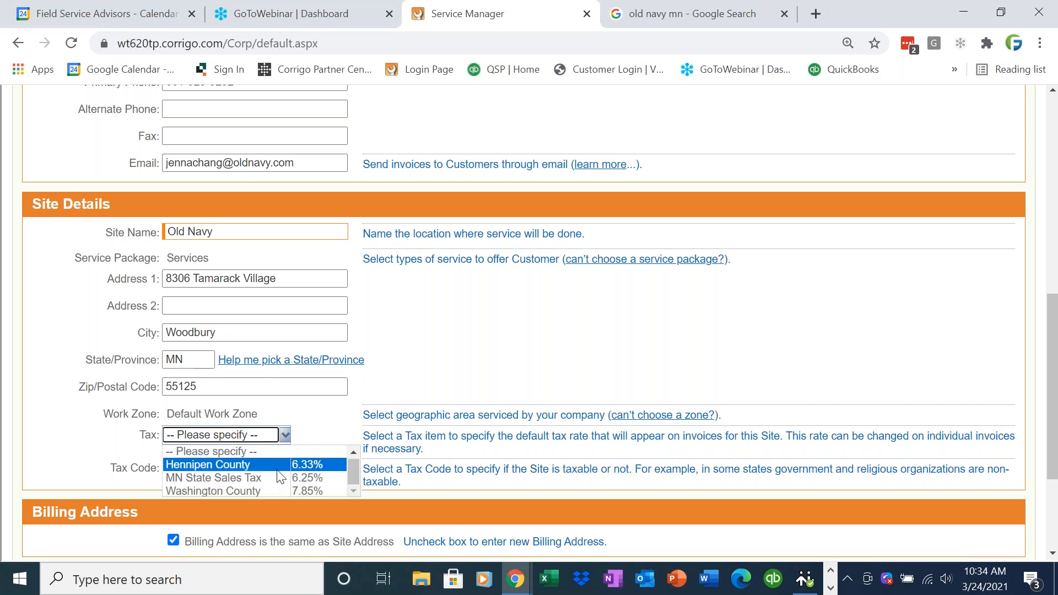
pyautogui.click(264, 465)
pyautogui.click(204, 481)
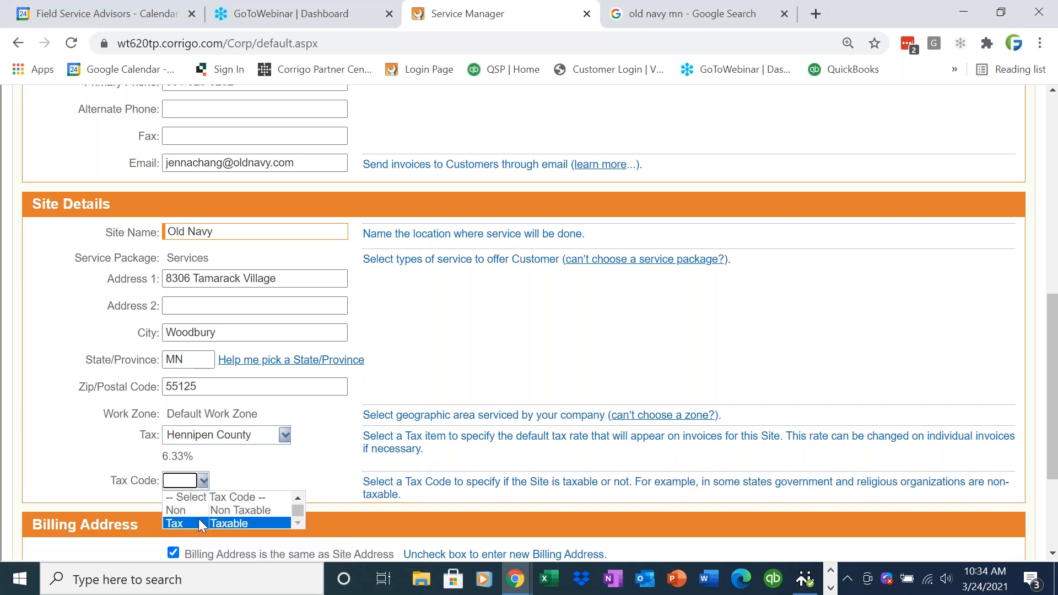
pyautogui.click(198, 520)
pyautogui.moveTo(1055, 445); pyautogui.dragTo(1055, 503)
pyautogui.click(275, 286)
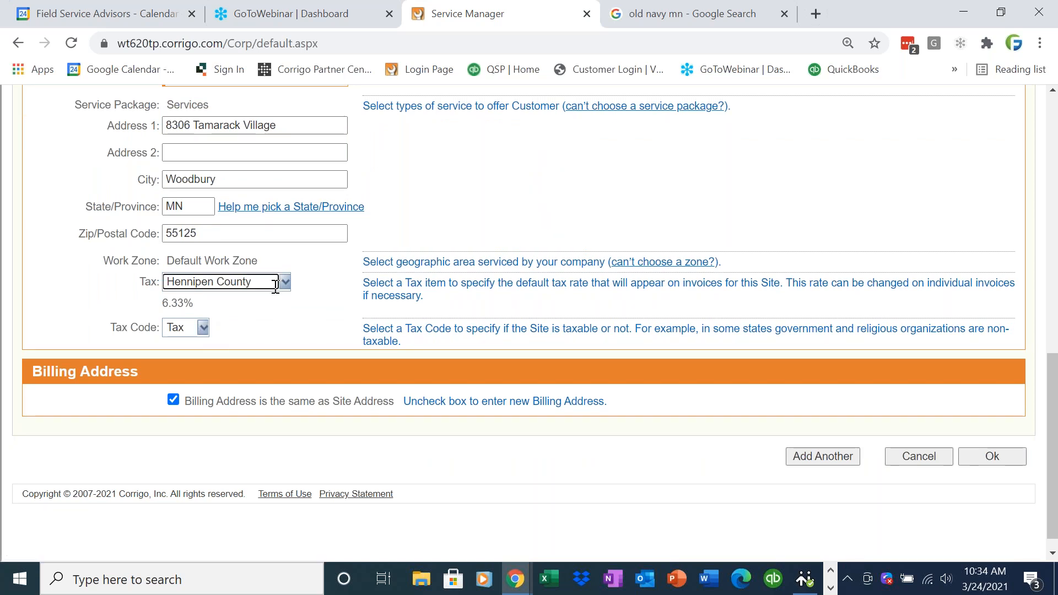
pyautogui.click(277, 286)
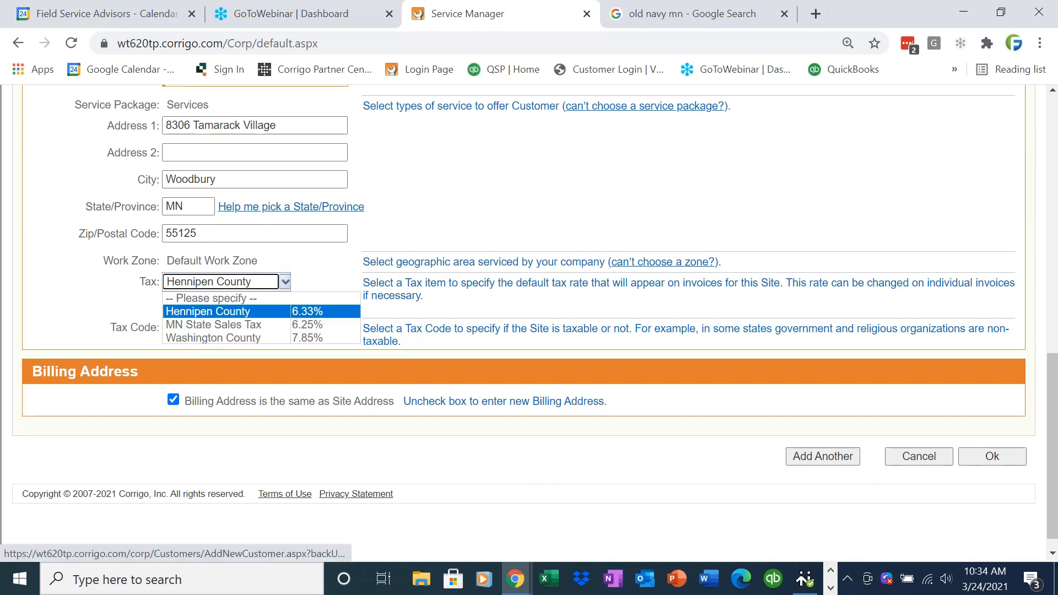
pyautogui.click(284, 282)
pyautogui.moveTo(1055, 429)
pyautogui.mouseDown()
pyautogui.moveTo(1055, 174)
pyautogui.moveTo(1040, 433)
pyautogui.mouseUp()
# - Save the Old Navy customer, reopen its record and launch a new work order
pyautogui.click(991, 442)
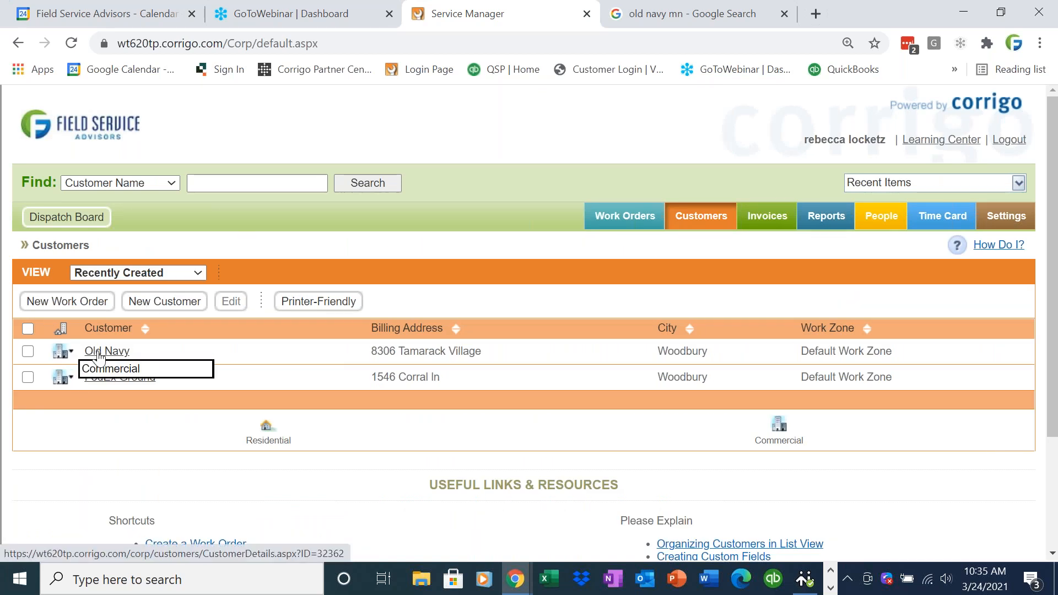
pyautogui.click(98, 353)
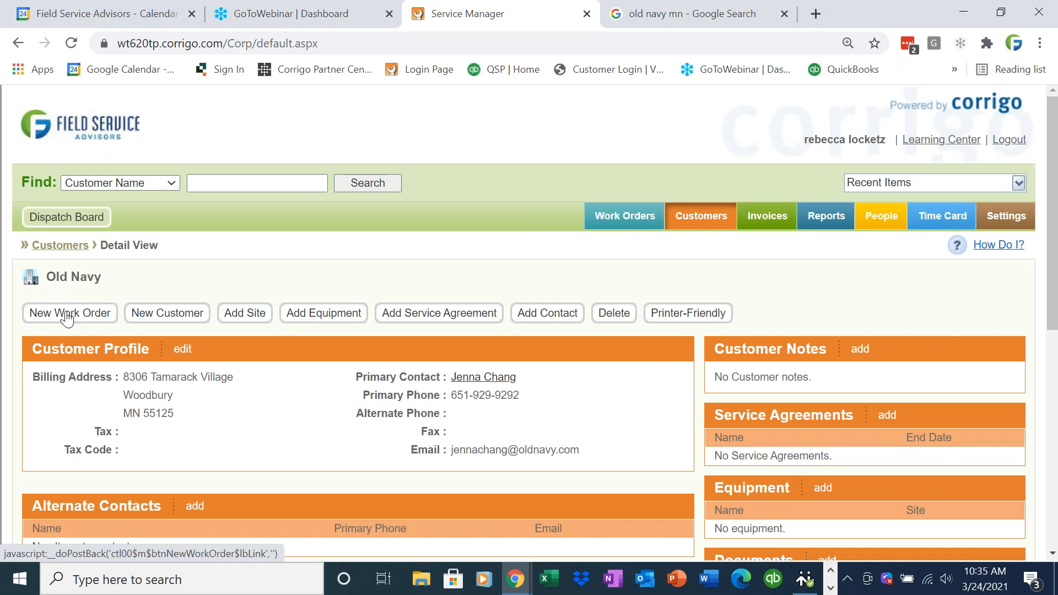
pyautogui.click(66, 315)
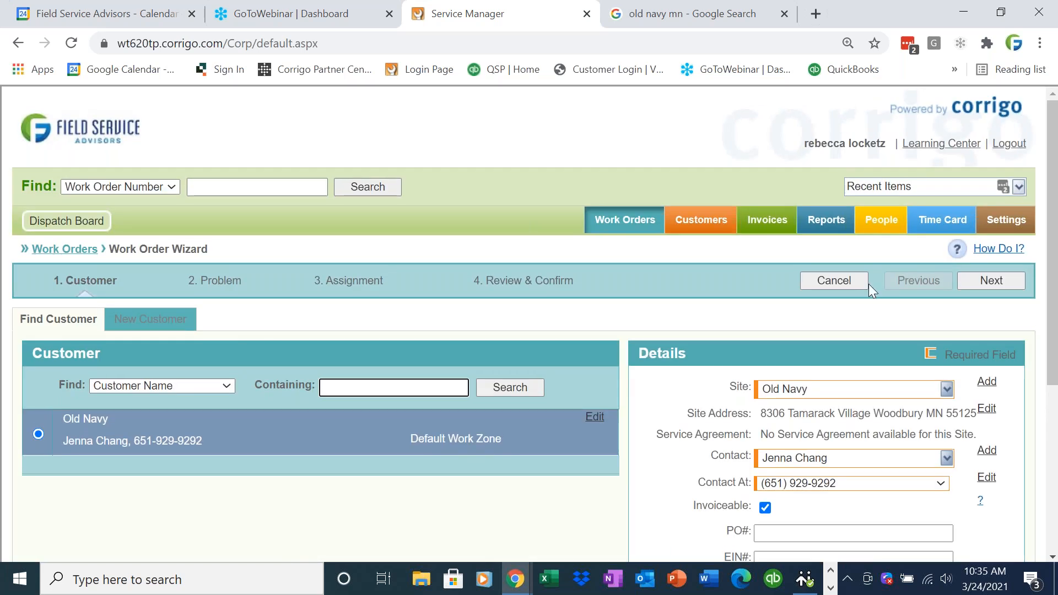
pyautogui.scroll(-2, 1052, 363)
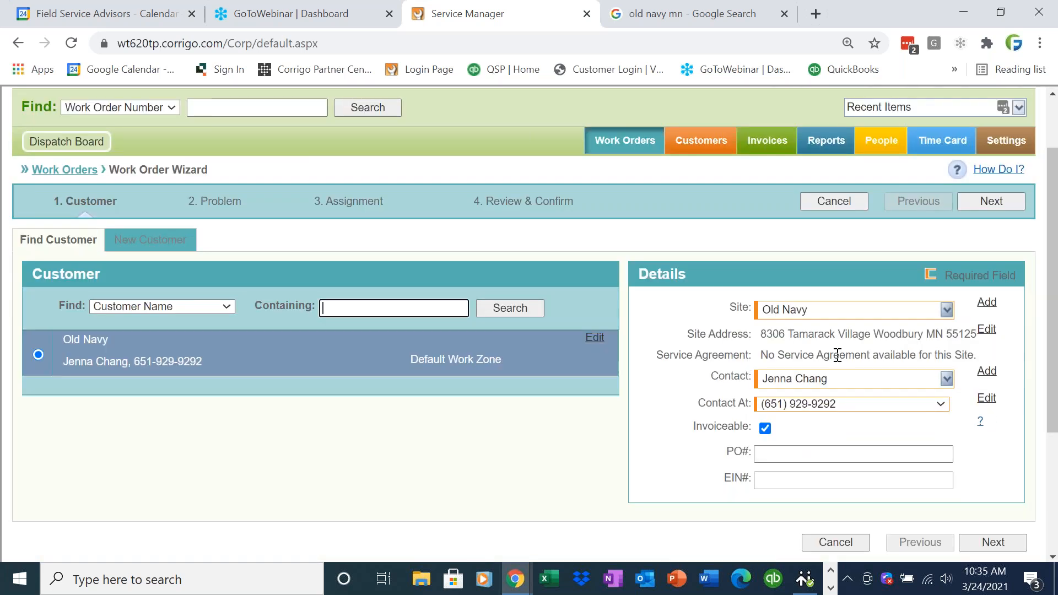
# - Review the Old Navy site's address and tax details, then cancel without changes
pyautogui.click(989, 334)
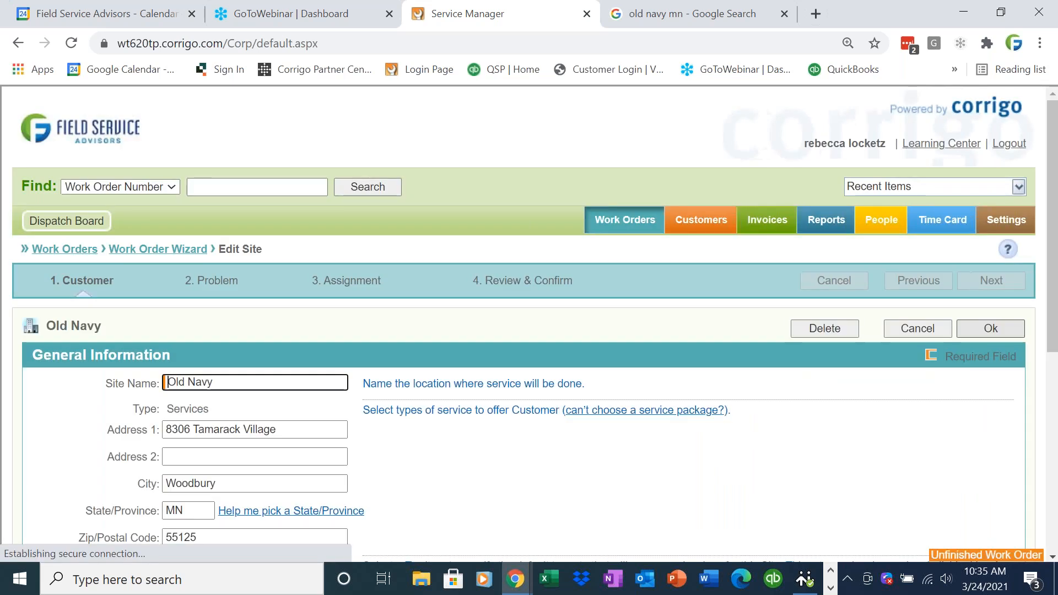
pyautogui.moveTo(1055, 325); pyautogui.dragTo(1056, 405)
pyautogui.click(293, 256)
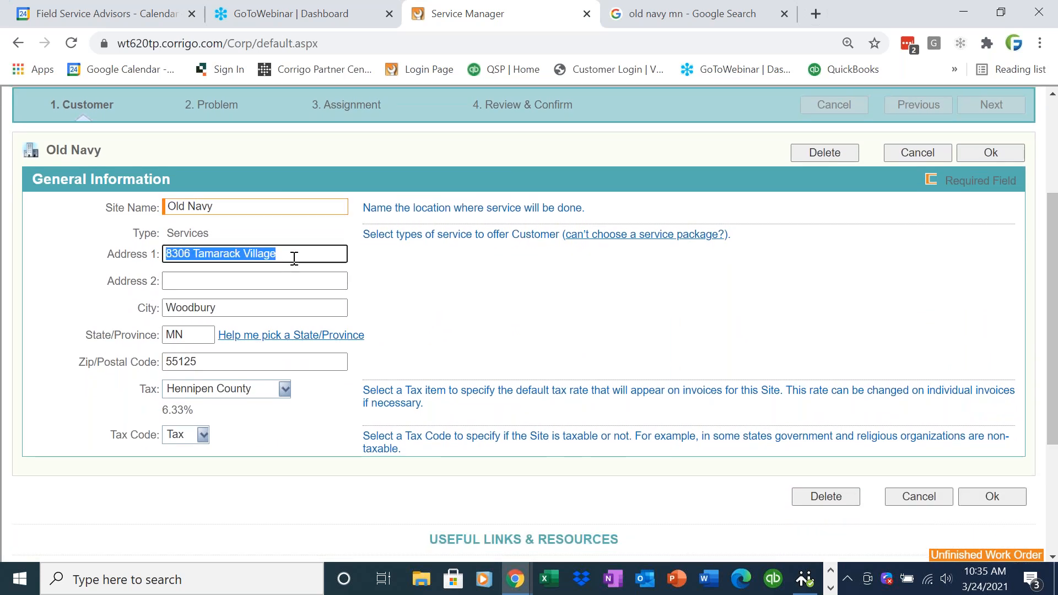
pyautogui.click(931, 499)
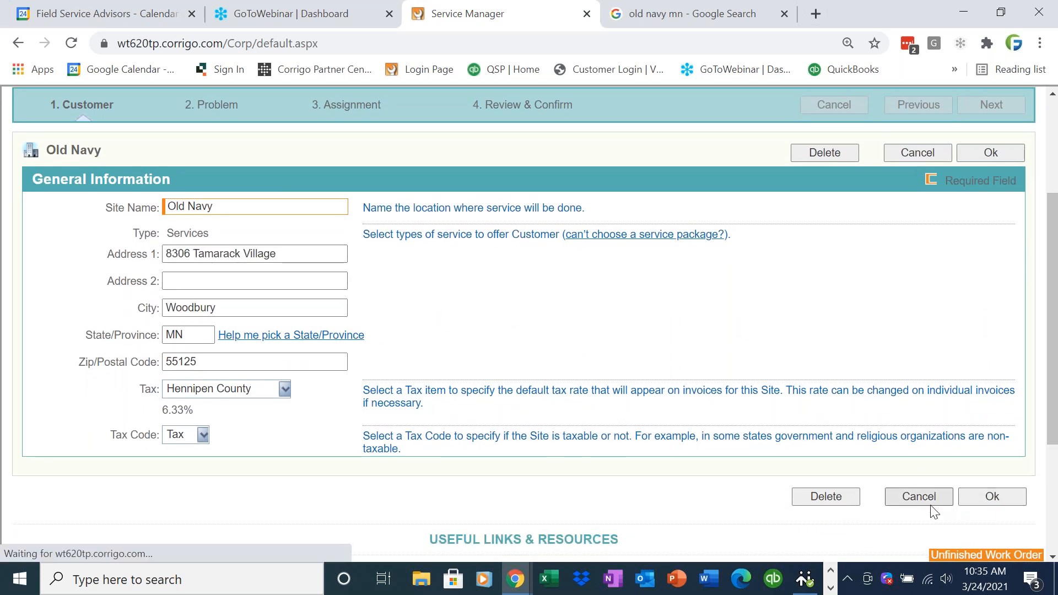
# - Keep the phone number as the Contact At method and continue to the Problem step
pyautogui.scroll(-2, 1053, 357)
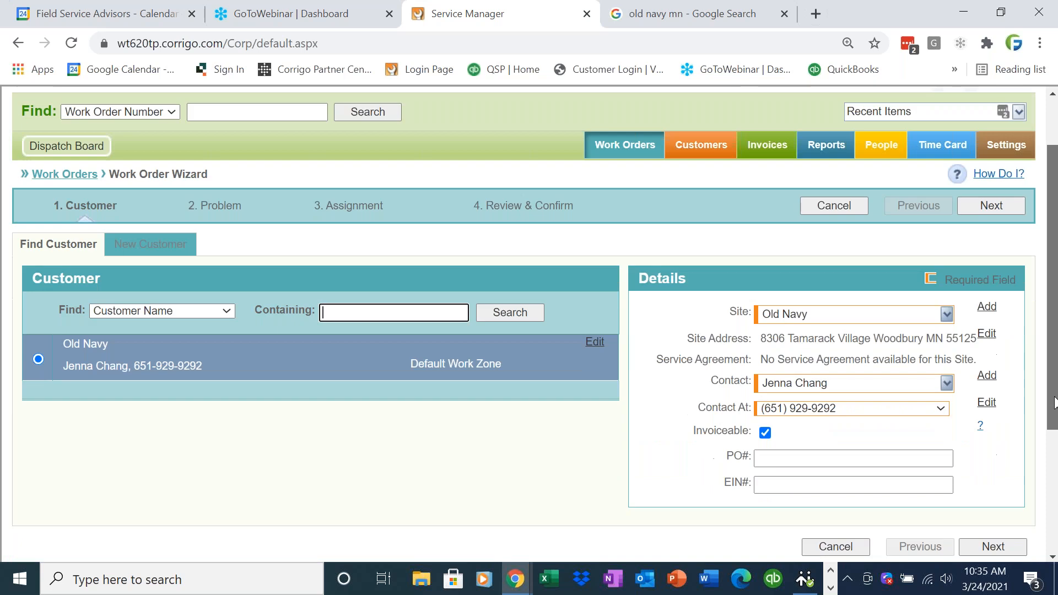
pyautogui.click(940, 411)
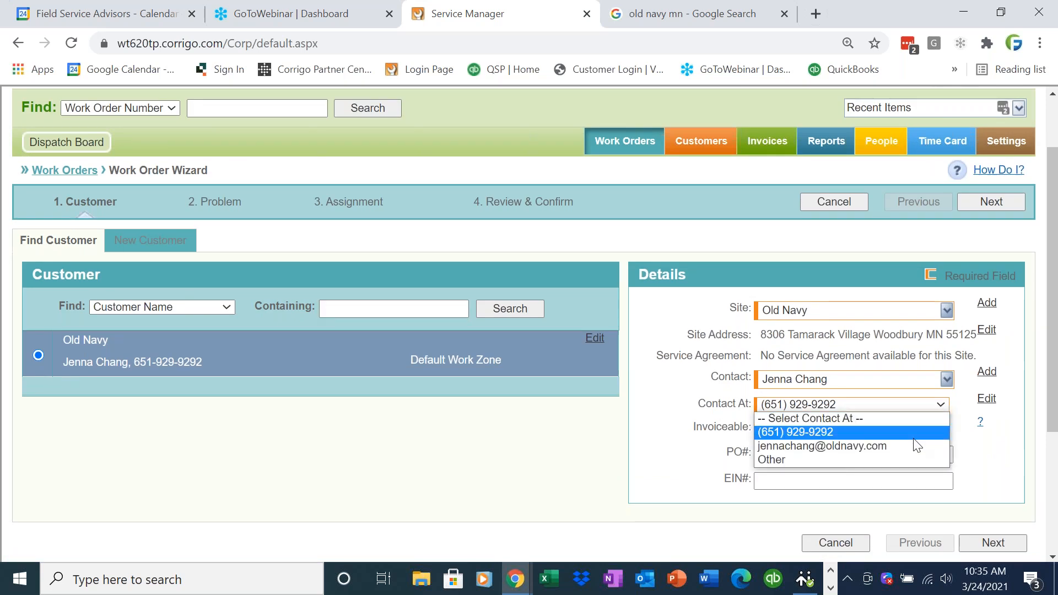
pyautogui.click(1039, 471)
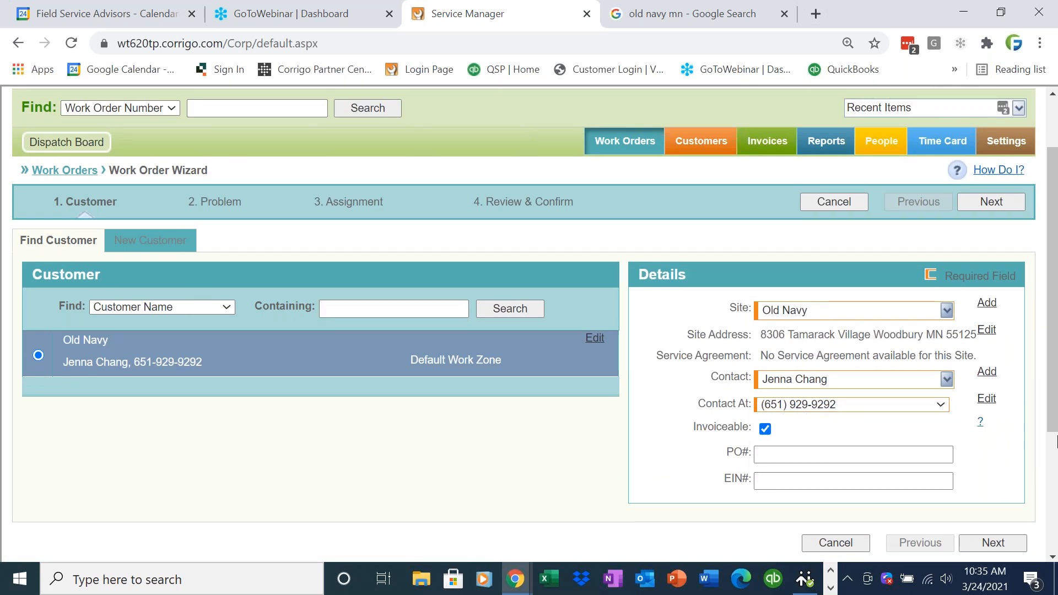
pyautogui.scroll(-2, 1052, 441)
pyautogui.click(1022, 467)
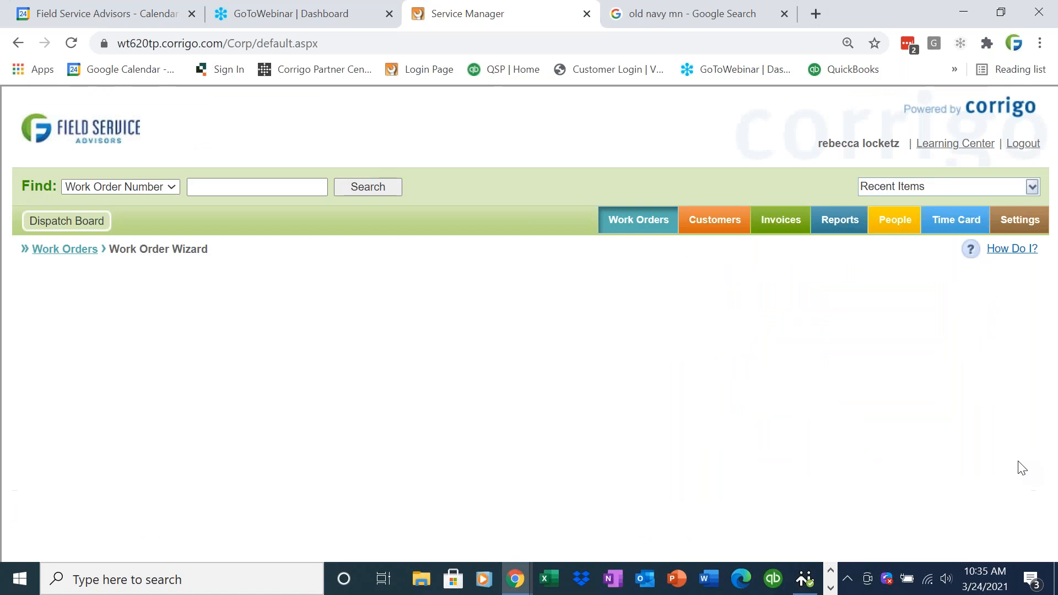
# - Set the problem category to Service/Repair and the service to OTHER
pyautogui.tripleClick(235, 284)
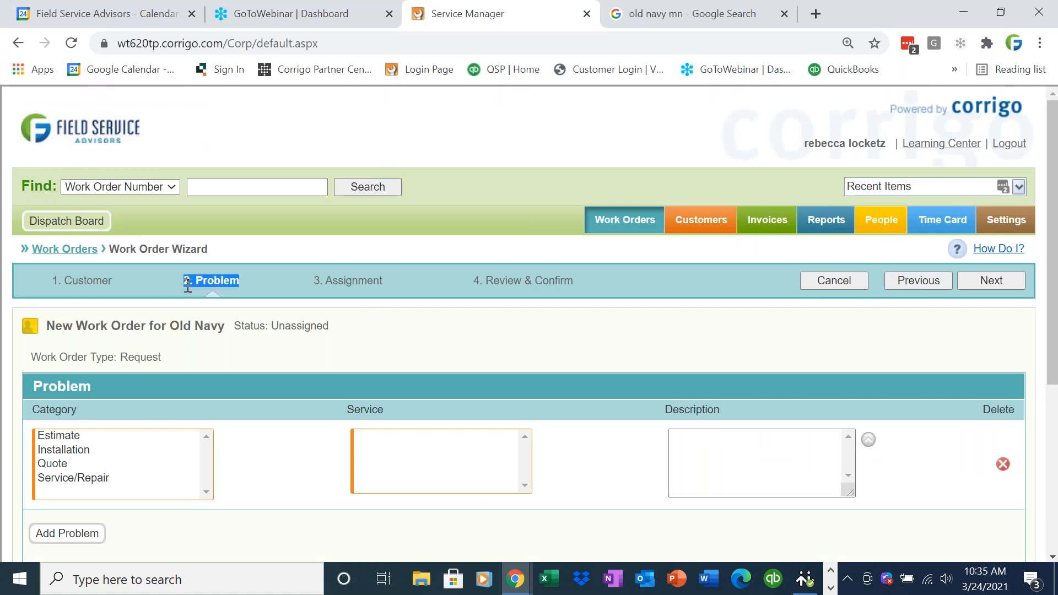
pyautogui.click(104, 478)
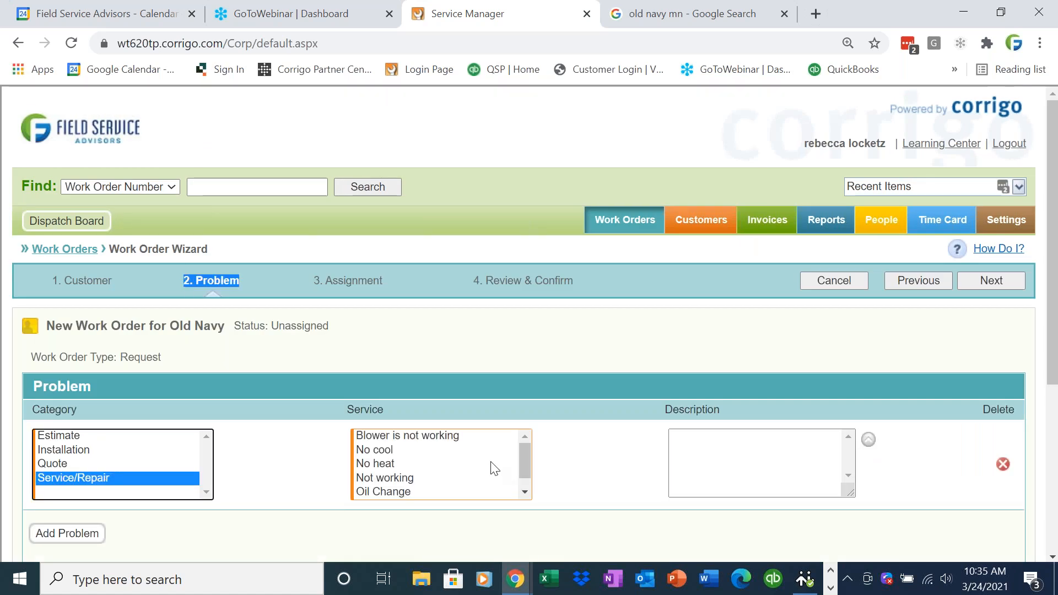
pyautogui.moveTo(527, 461); pyautogui.dragTo(523, 472)
pyautogui.click(475, 479)
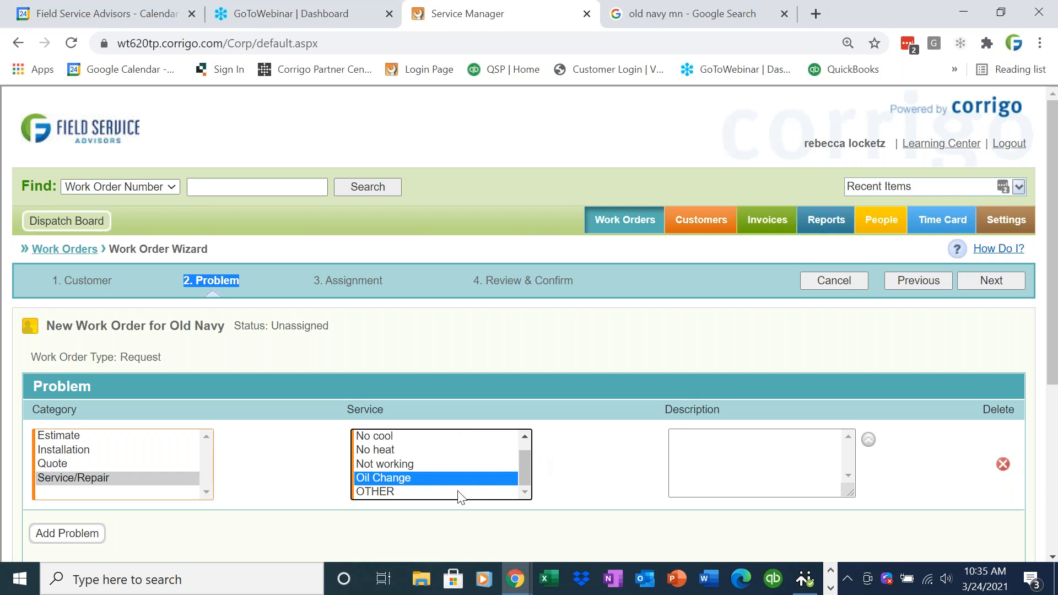
pyautogui.click(450, 492)
# - Describe the problem as 'front doors not functioning, please fix', correcting the spelling, and continue
pyautogui.click(749, 472)
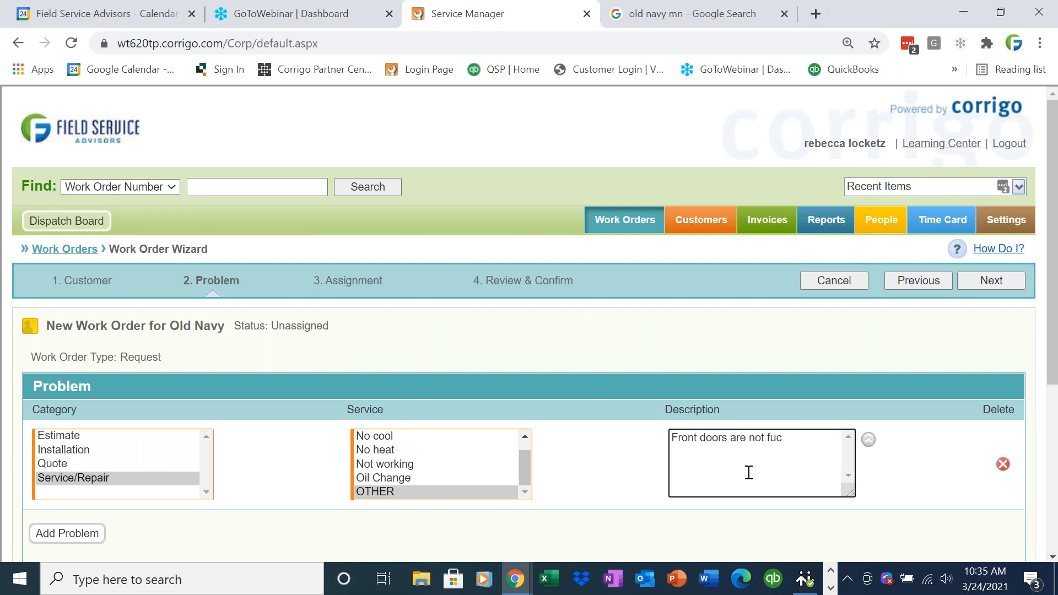
pyautogui.write('ase fix')
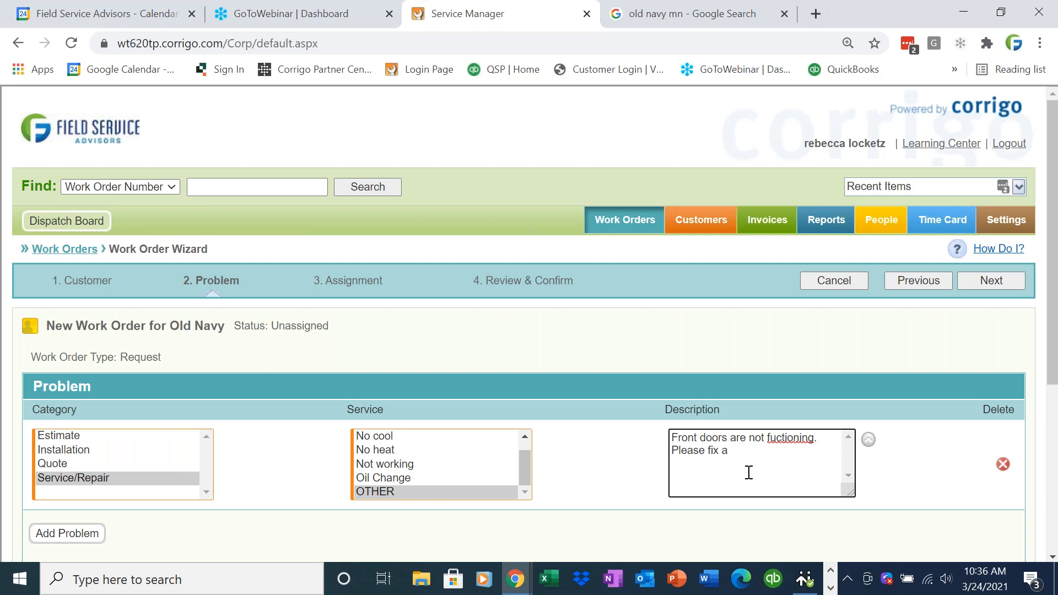
pyautogui.rightClick(781, 439)
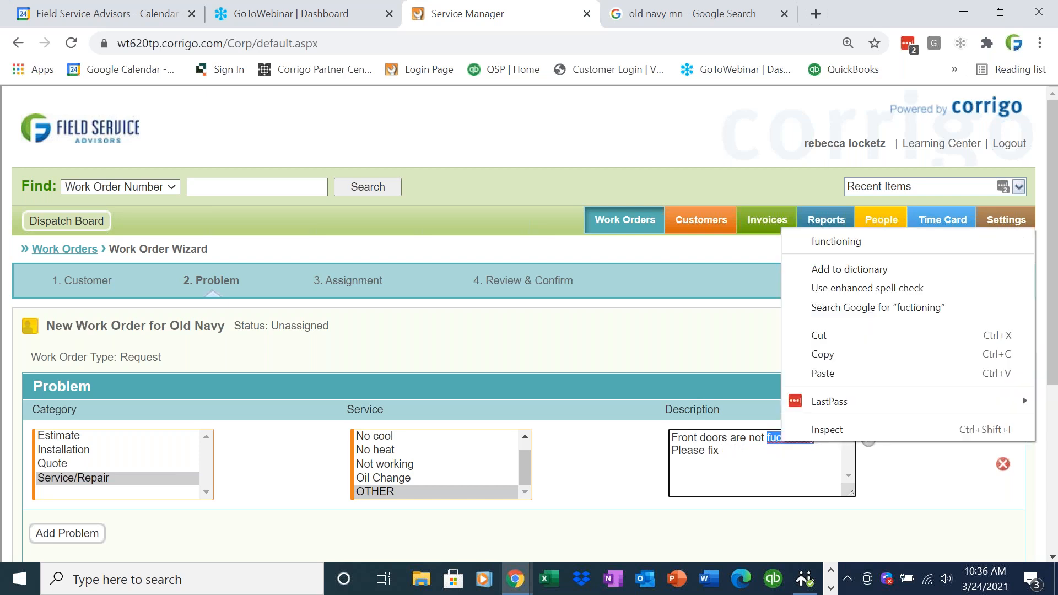
pyautogui.click(864, 243)
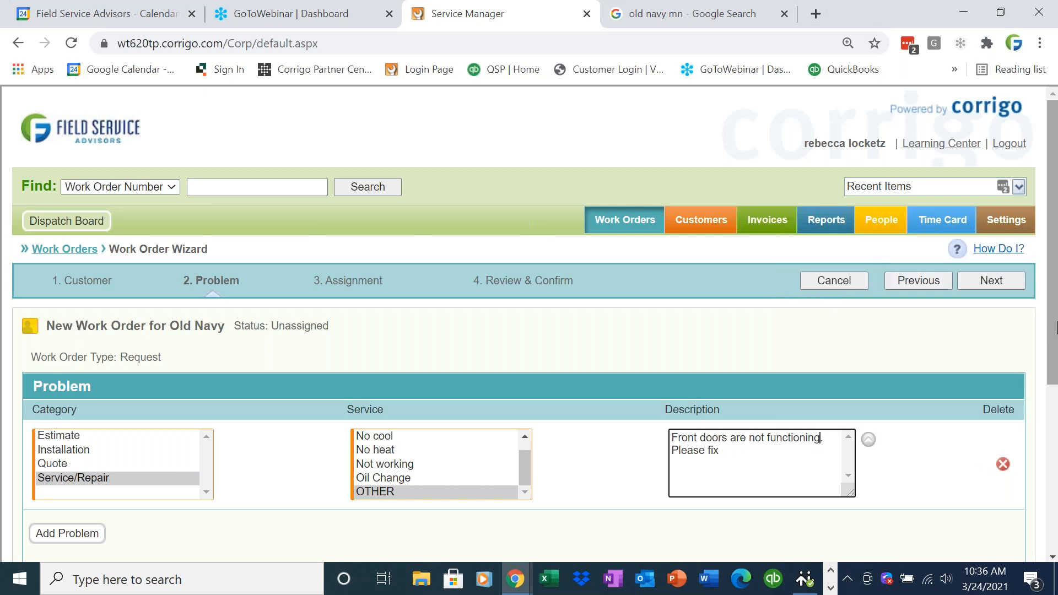
pyautogui.scroll(-3, 1040, 417)
pyautogui.scroll(3, 1039, 417)
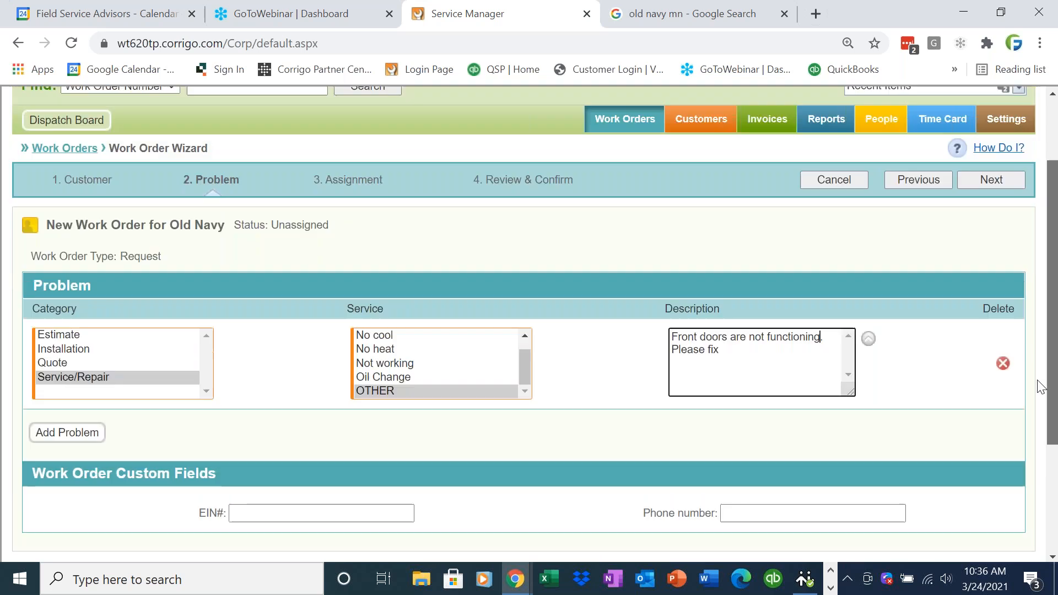
pyautogui.click(990, 280)
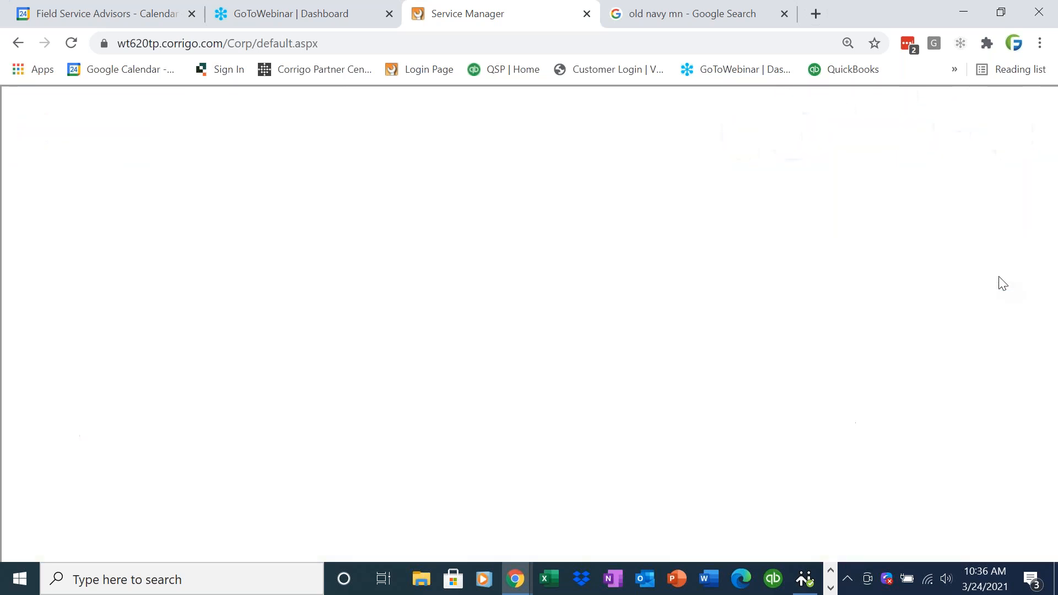
# - Set the promised arrival to 03/24/2021 and assign the primary technician
pyautogui.scroll(-6, 355, 267)
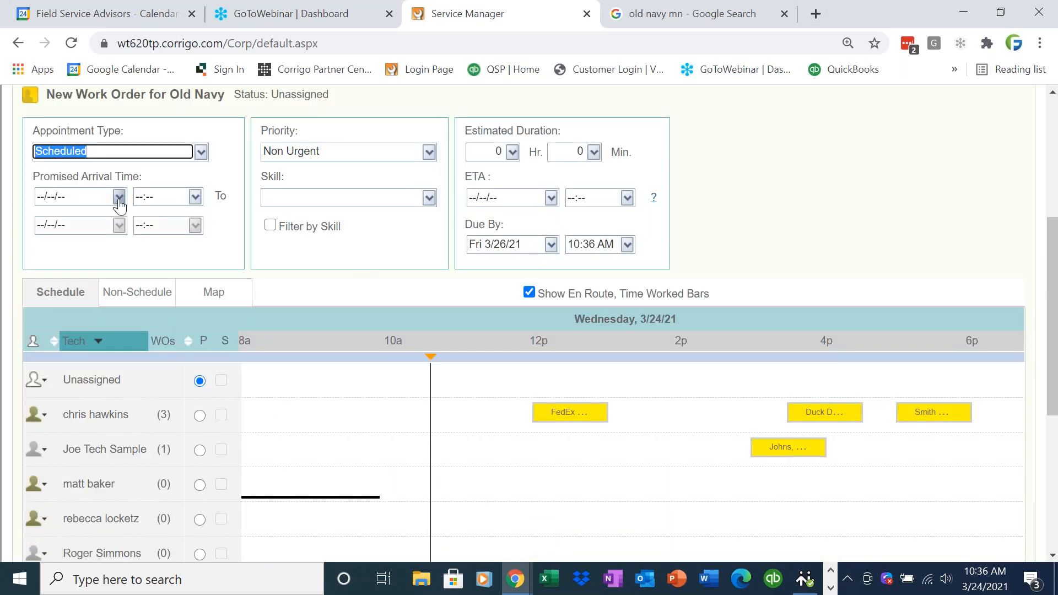
pyautogui.click(119, 197)
pyautogui.click(111, 368)
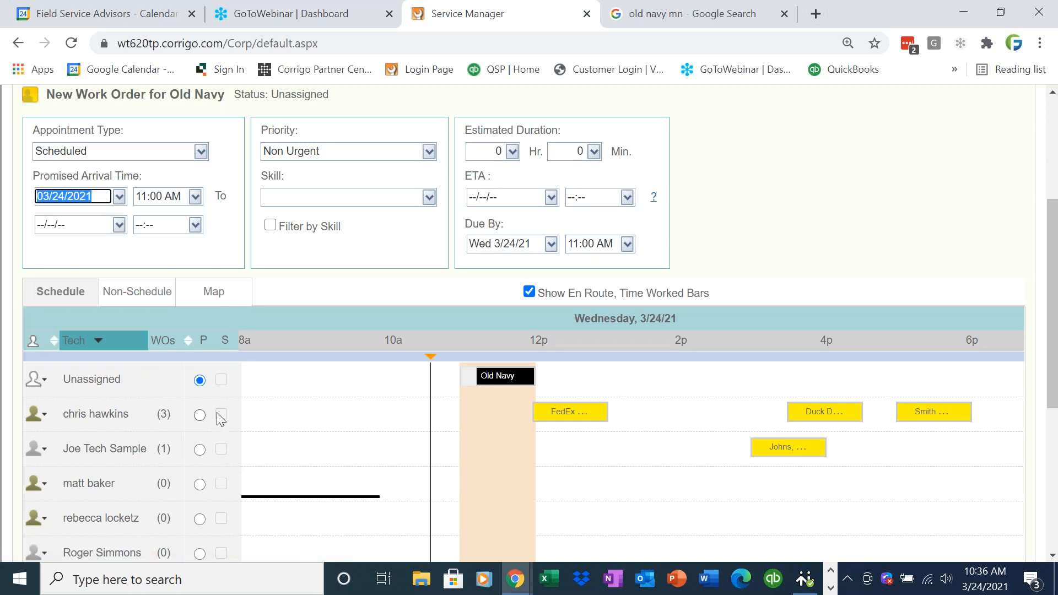
pyautogui.scroll(-2, 341, 380)
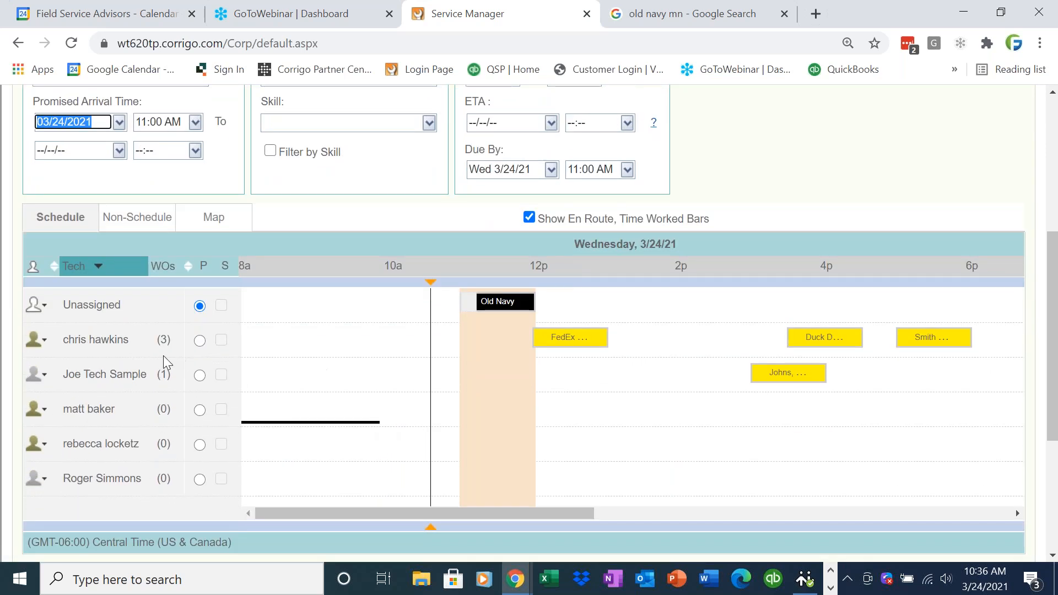
pyautogui.click(199, 341)
pyautogui.moveTo(129, 356); pyautogui.dragTo(64, 361)
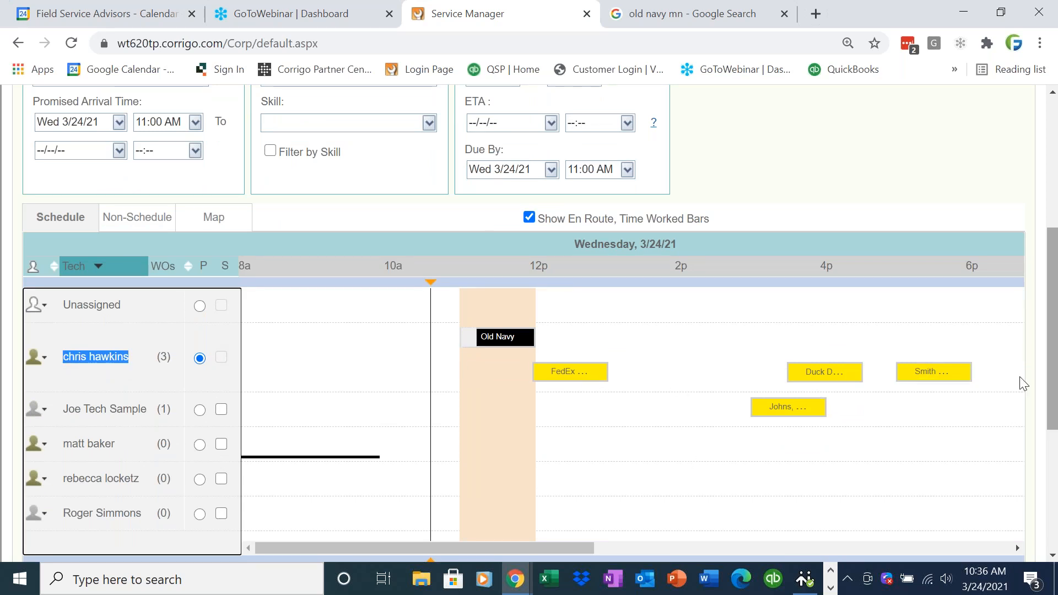
# - Add one secondary technician, removing the two extra technicians briefly added
pyautogui.scroll(-1, 1049, 389)
pyautogui.click(221, 381)
pyautogui.moveTo(1056, 441); pyautogui.dragTo(1055, 415)
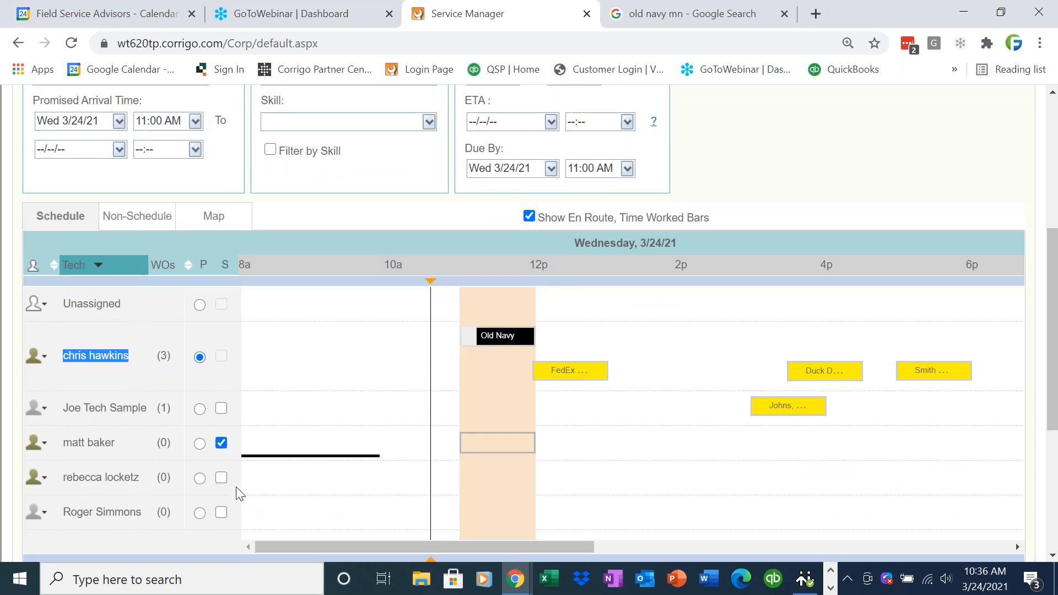
pyautogui.click(221, 479)
pyautogui.click(222, 513)
pyautogui.click(222, 513)
pyautogui.click(220, 478)
pyautogui.moveTo(1052, 395); pyautogui.dragTo(1015, 232)
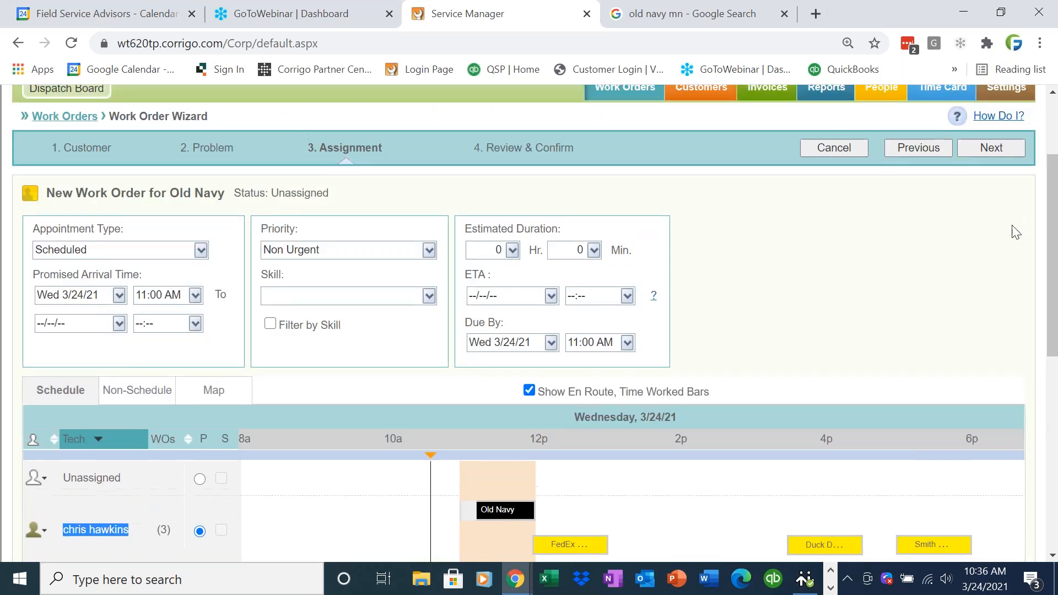
# - View the Review & Confirm page, go back to assignment and show the schedule as a map
pyautogui.click(996, 146)
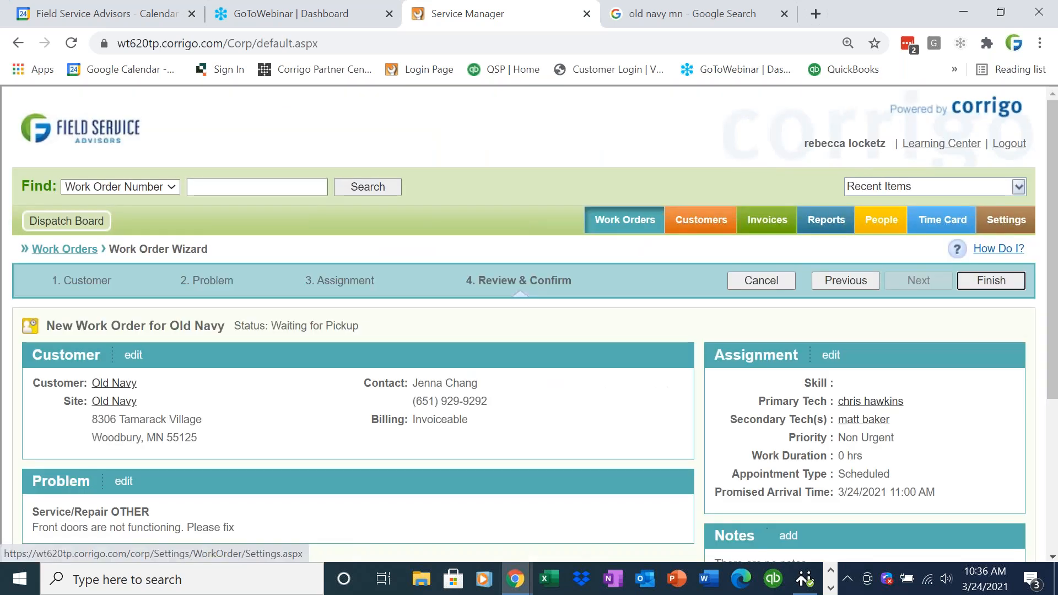
pyautogui.click(832, 279)
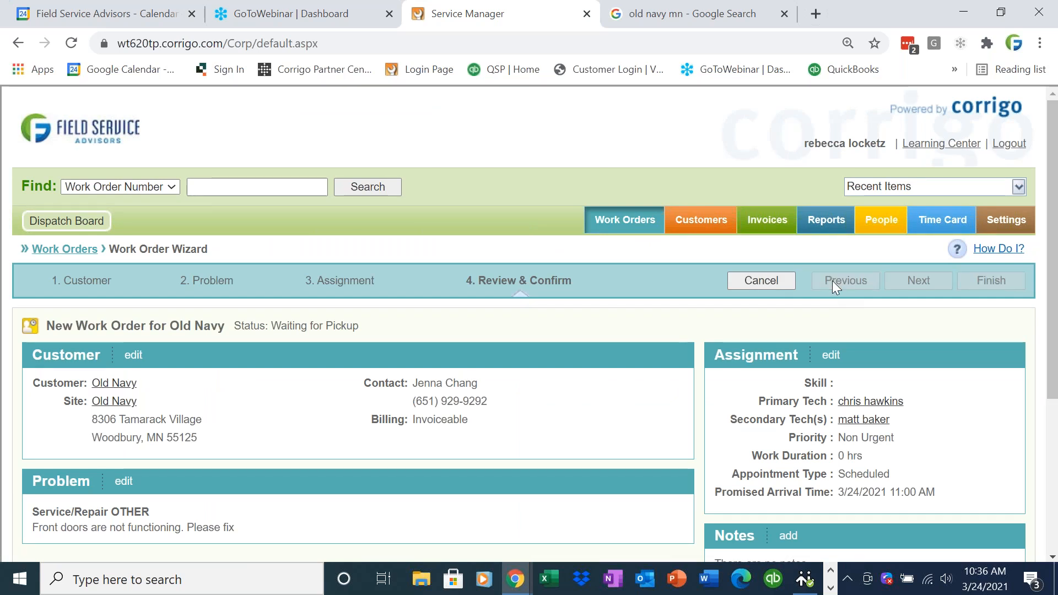
pyautogui.scroll(-4, 298, 162)
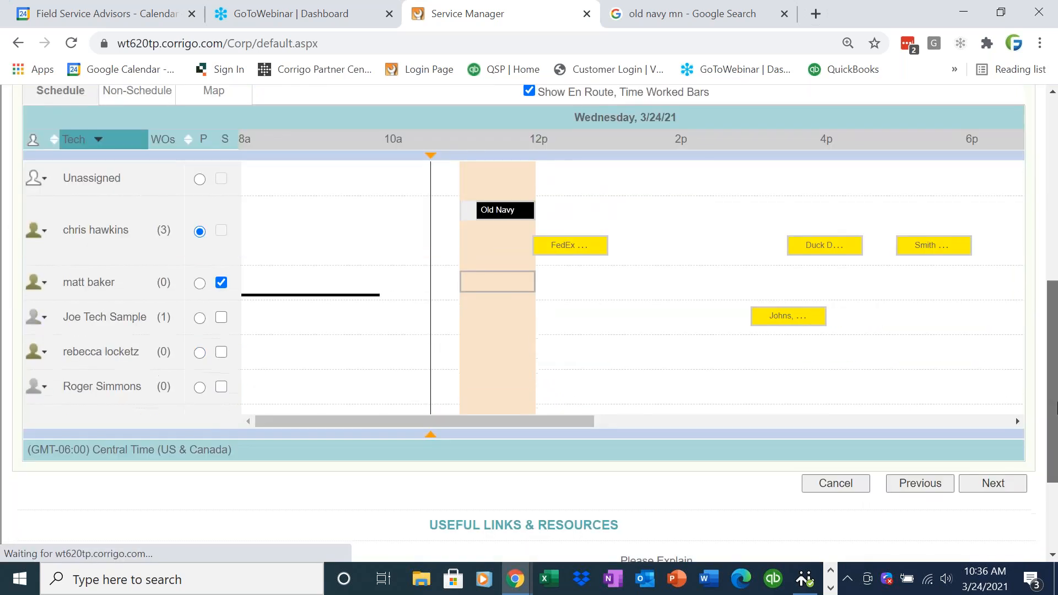
pyautogui.click(209, 95)
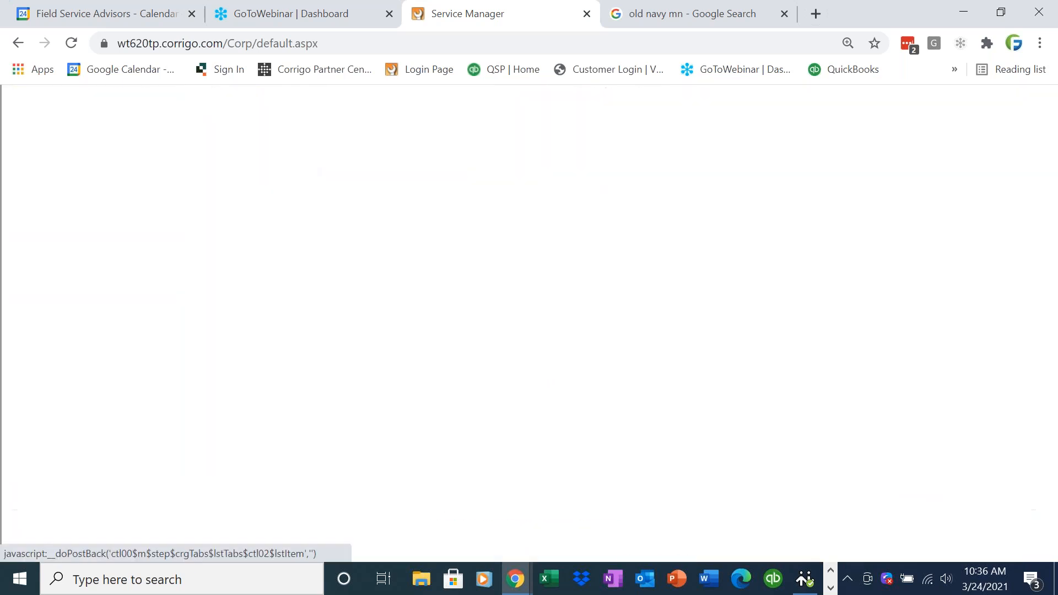
# - Switch the map list to Work Orders and view the work orders at the Minneapolis marker
pyautogui.scroll(-2, 883, 495)
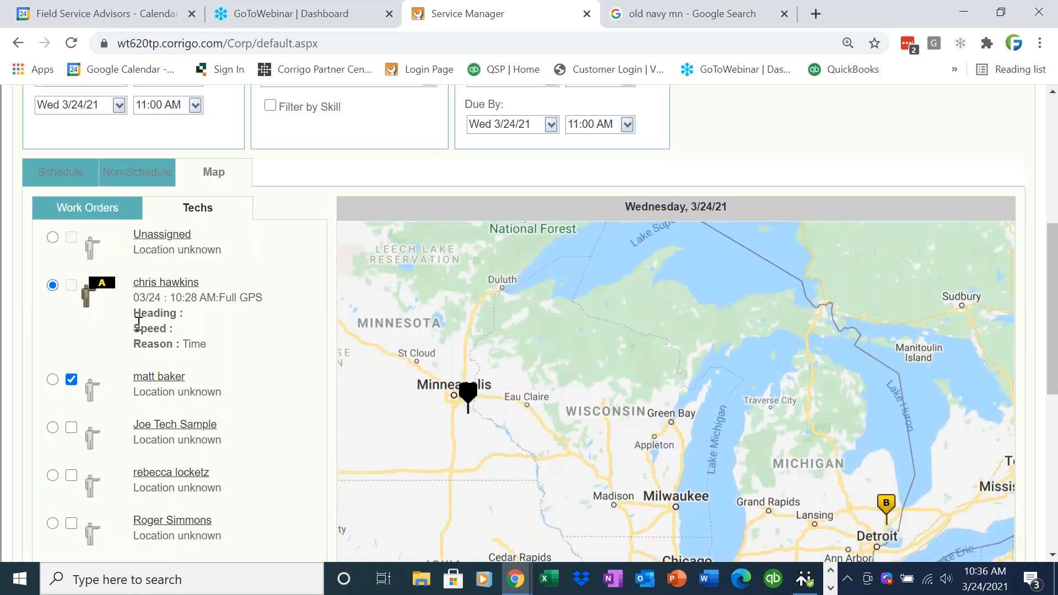
pyautogui.moveTo(173, 287)
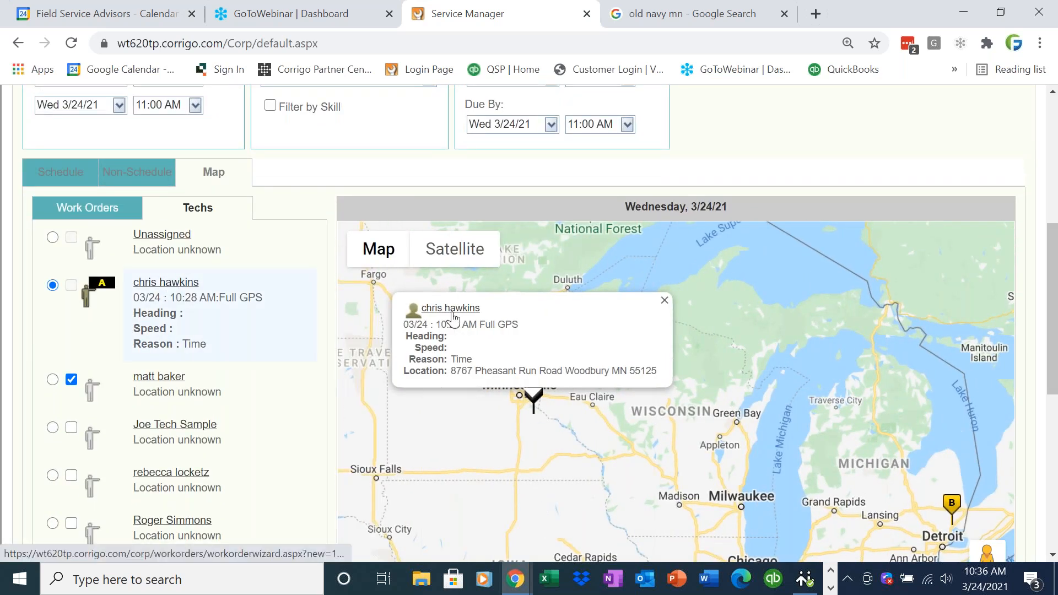
pyautogui.click(100, 212)
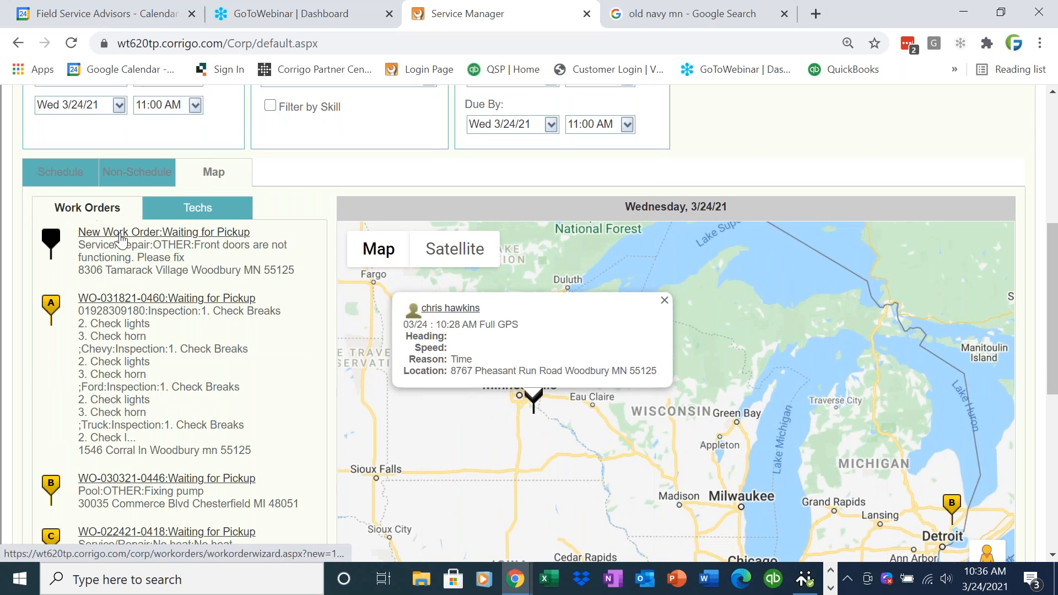
pyautogui.moveTo(122, 240)
pyautogui.moveTo(345, 247)
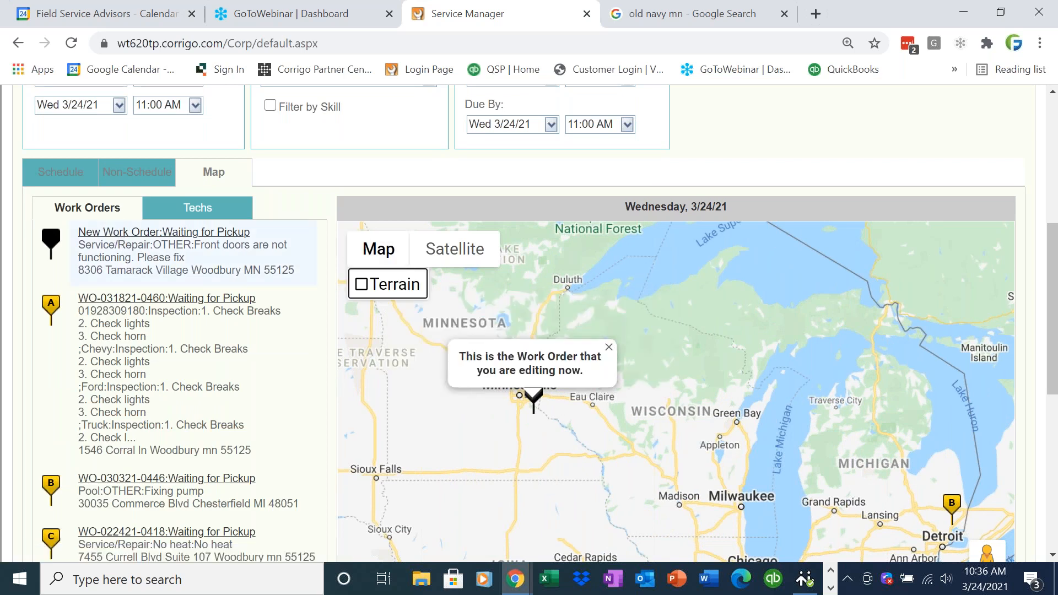
pyautogui.click(608, 346)
pyautogui.click(539, 402)
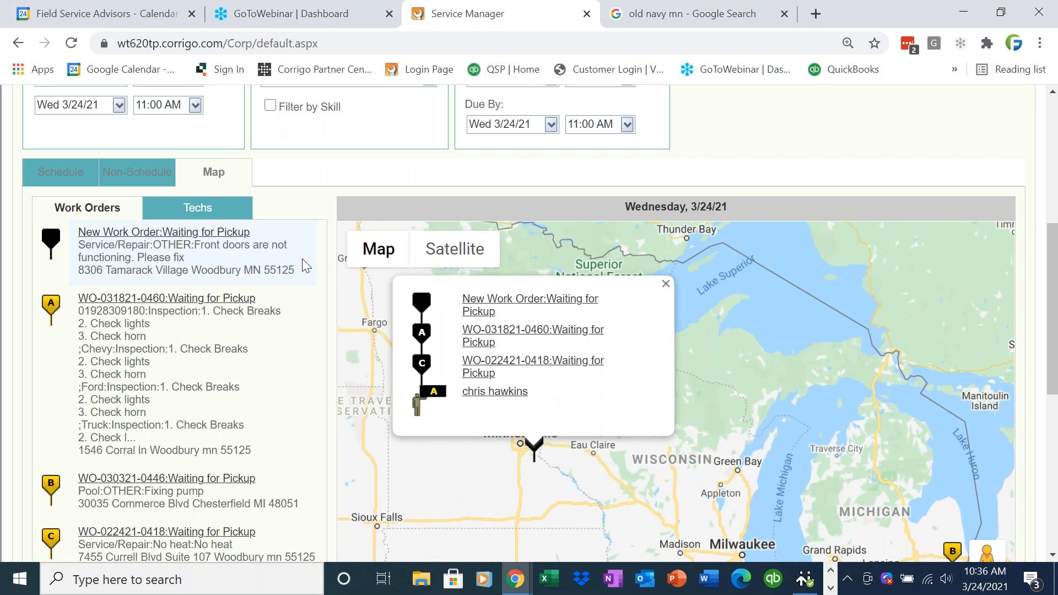
# - Zoom the map in three levels and center it on the new Old Navy work order
pyautogui.scroll(-2, 1054, 435)
pyautogui.moveTo(1055, 438); pyautogui.dragTo(1055, 478)
pyautogui.click(986, 408)
pyautogui.click(986, 408)
pyautogui.click(987, 408)
pyautogui.click(986, 407)
pyautogui.click(986, 408)
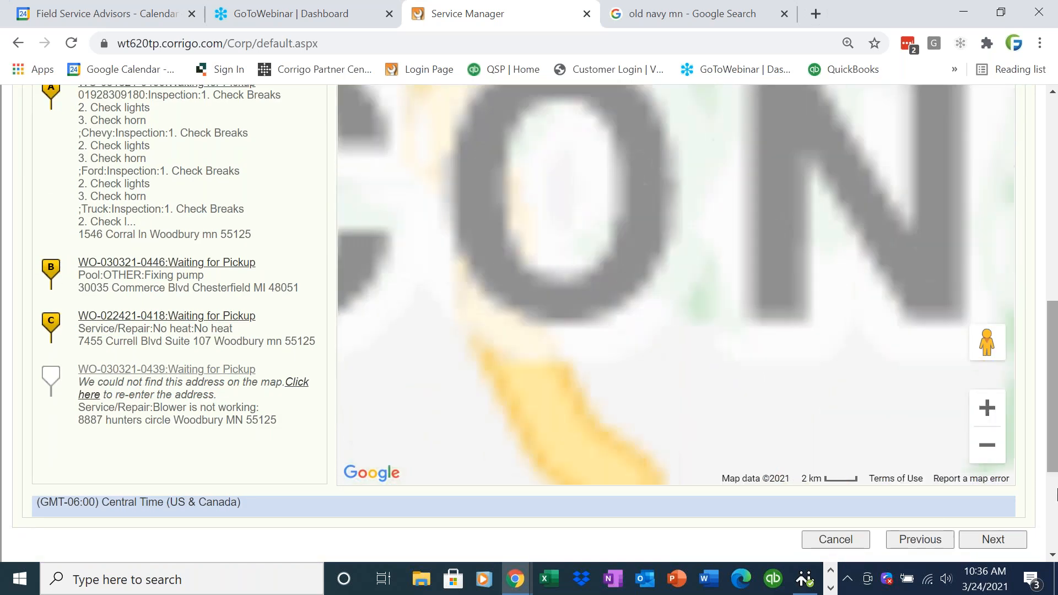
pyautogui.scroll(3, 1052, 367)
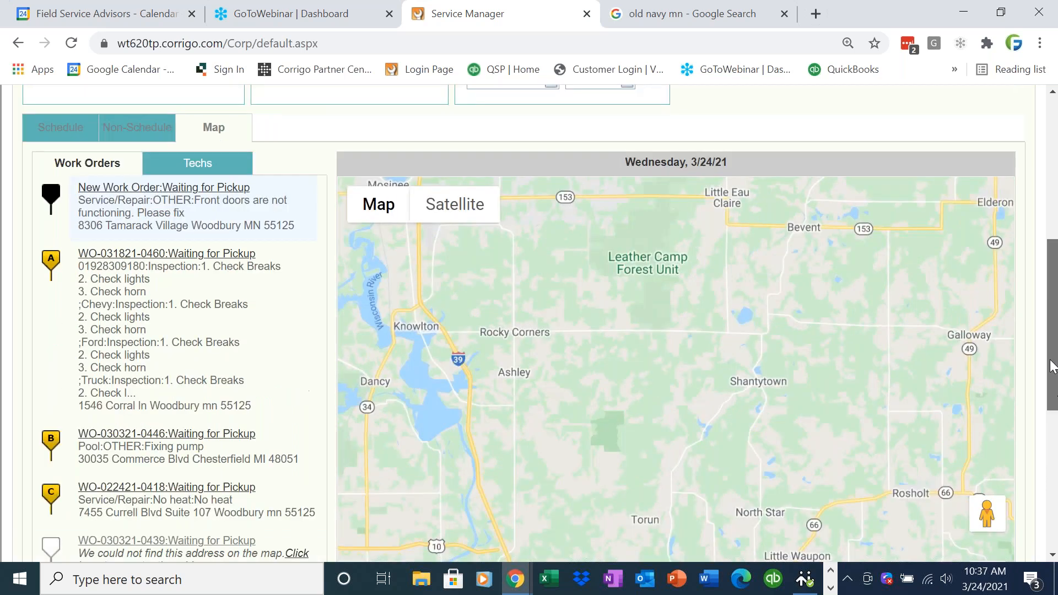
pyautogui.scroll(2, 1052, 366)
pyautogui.click(225, 296)
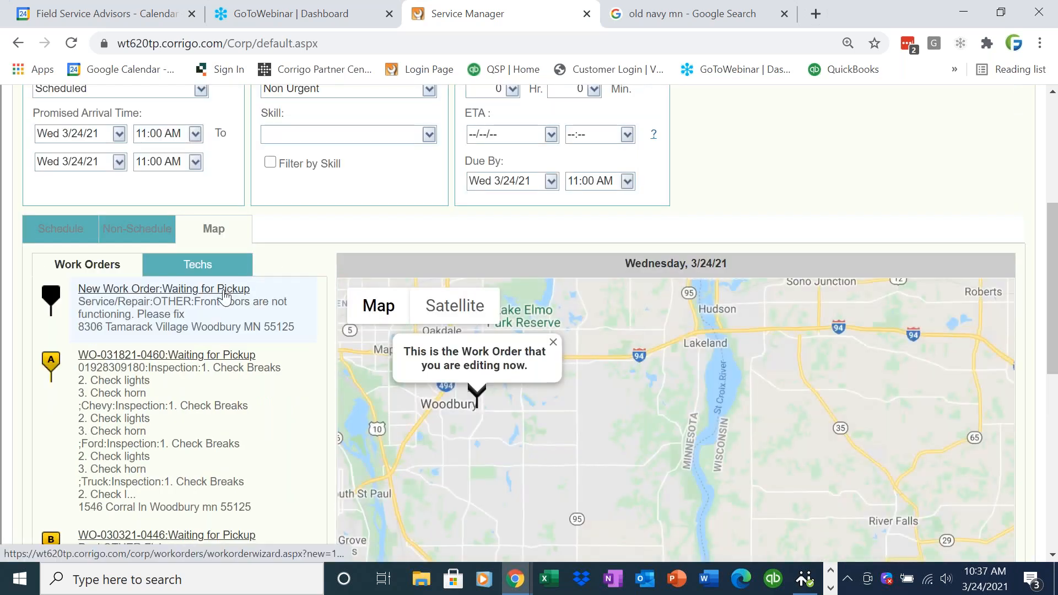
# - Check the lead tech's current location, then zoom in on the Woodbury work orders marker
pyautogui.click(208, 261)
pyautogui.click(133, 350)
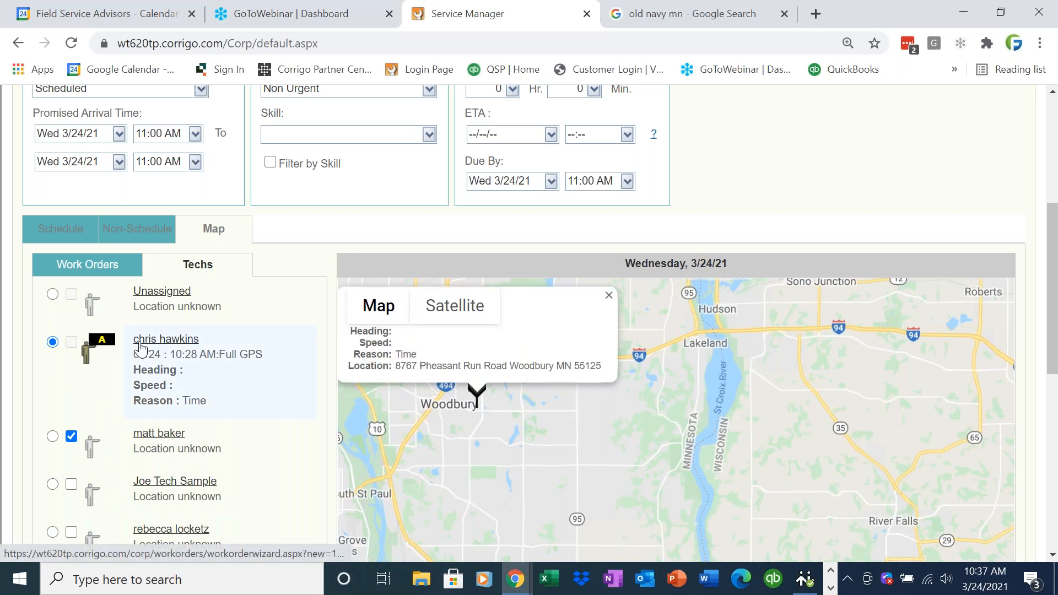
pyautogui.click(664, 343)
pyautogui.click(531, 438)
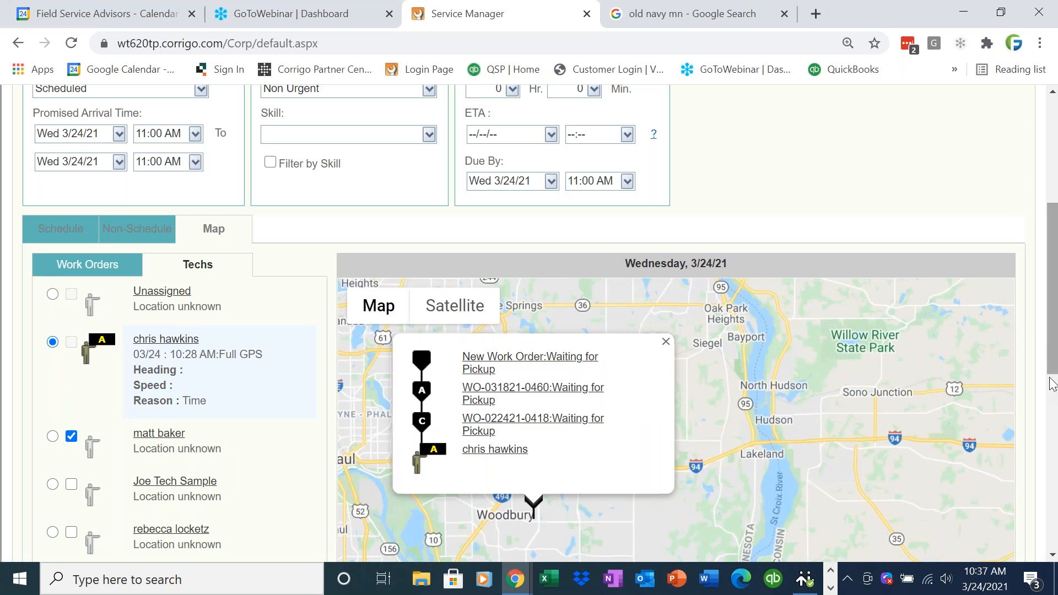
pyautogui.moveTo(1050, 361); pyautogui.dragTo(1050, 417)
pyautogui.click(993, 522)
pyautogui.click(993, 522)
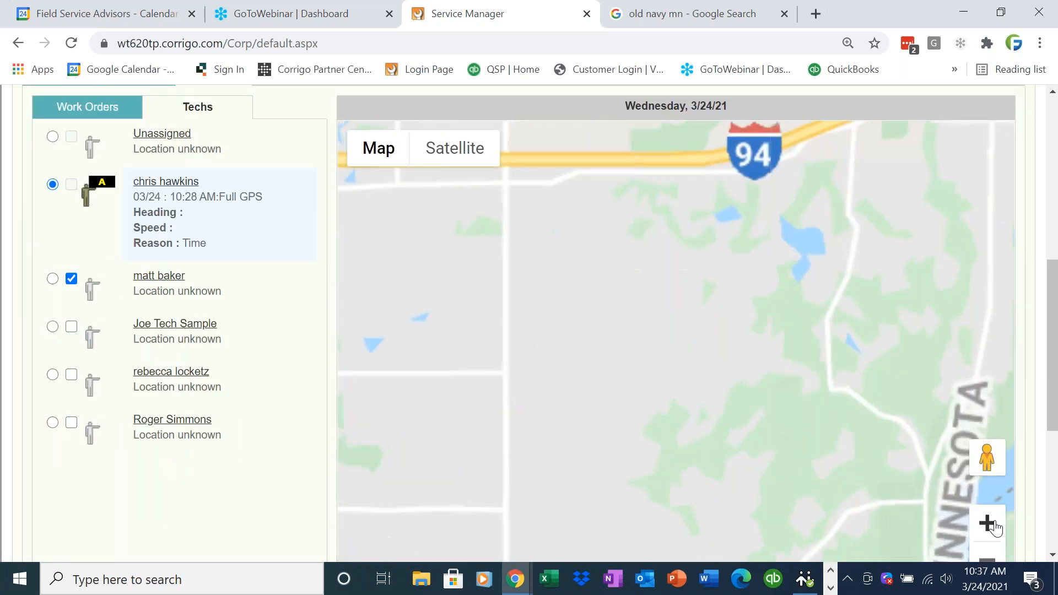
# - Inspect the lead tech's location, the new work order's marker, and marker A's work order
pyautogui.click(173, 185)
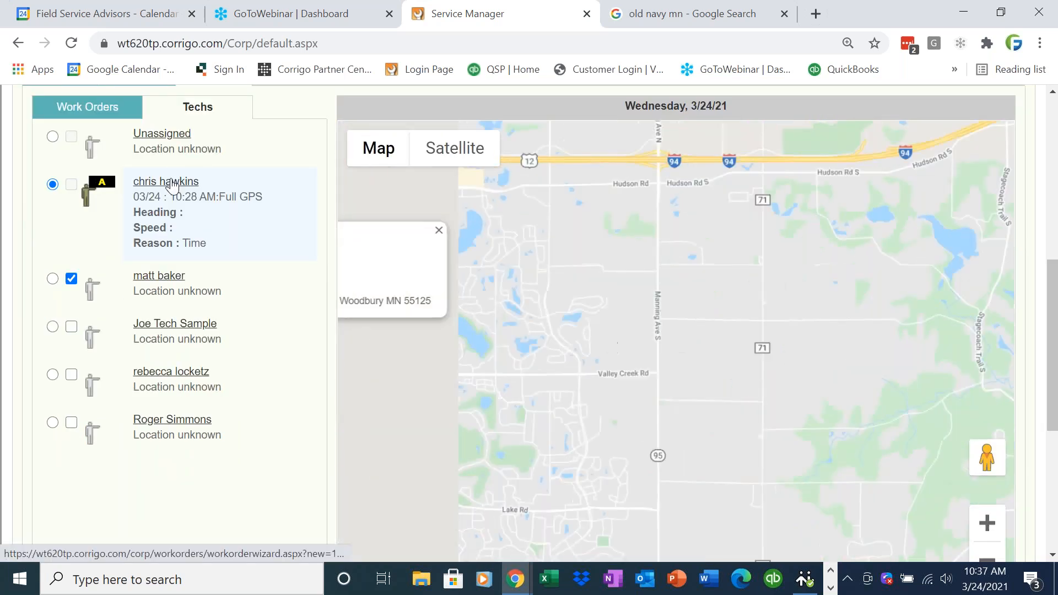
pyautogui.click(665, 233)
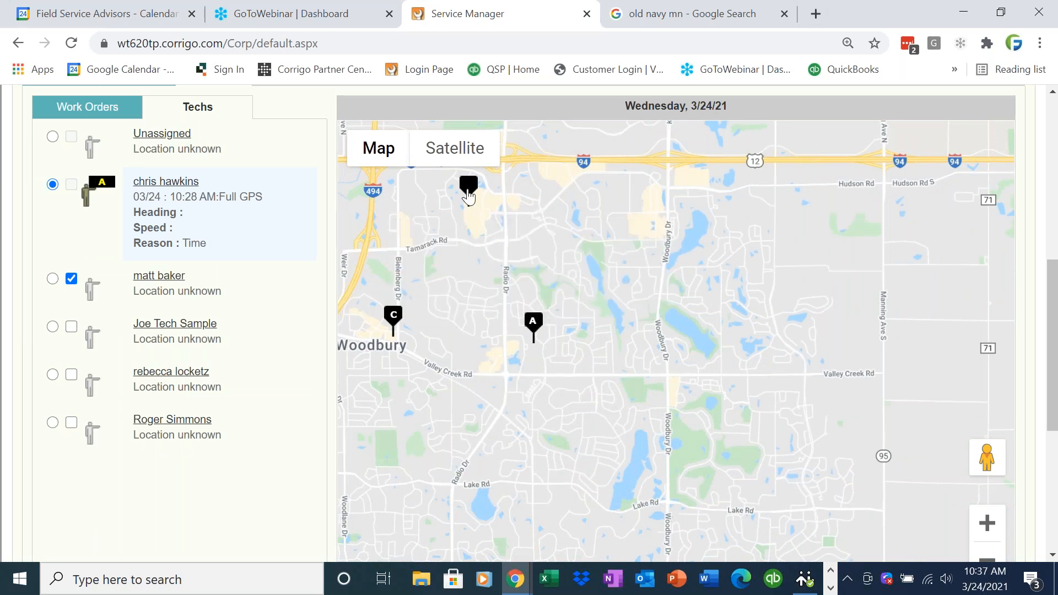
pyautogui.click(468, 188)
pyautogui.click(550, 188)
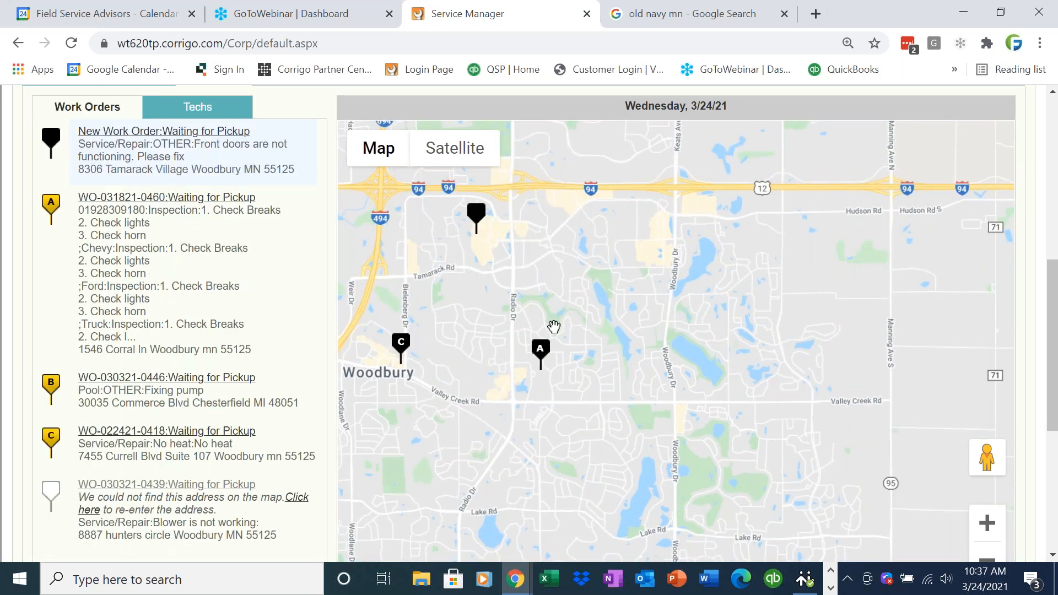
pyautogui.click(540, 353)
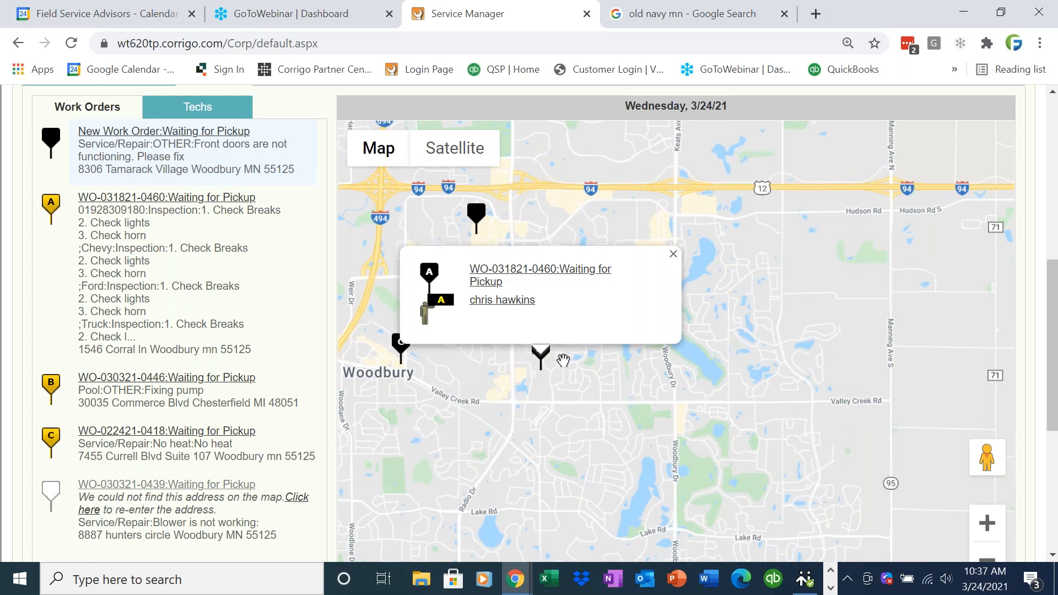
pyautogui.click(671, 255)
pyautogui.click(540, 353)
pyautogui.click(672, 255)
# - Check the new work order and marker C's Duck Donuts popups, then advance to review
pyautogui.click(477, 216)
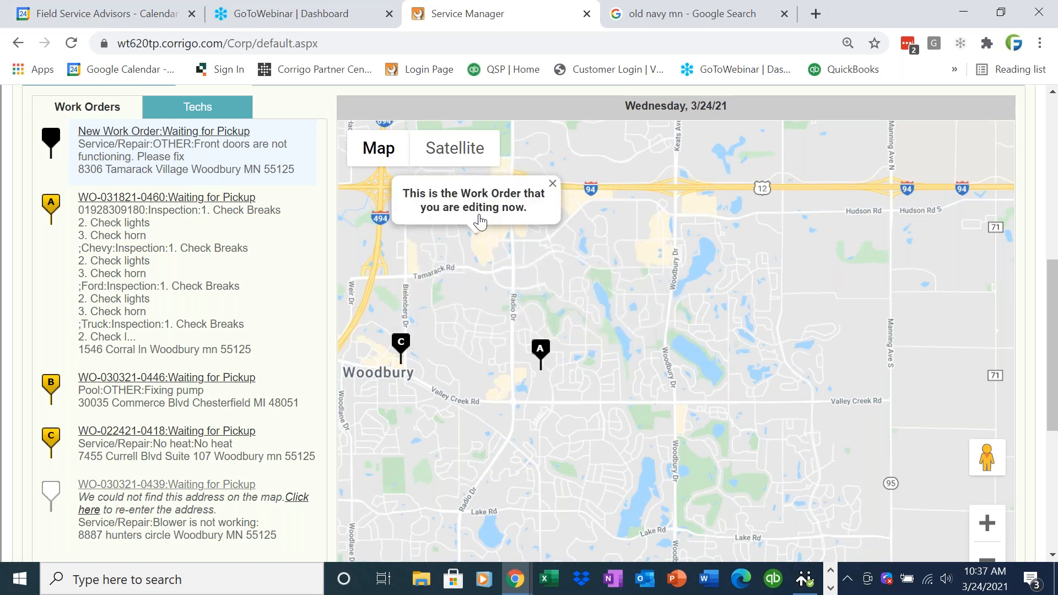
pyautogui.click(553, 185)
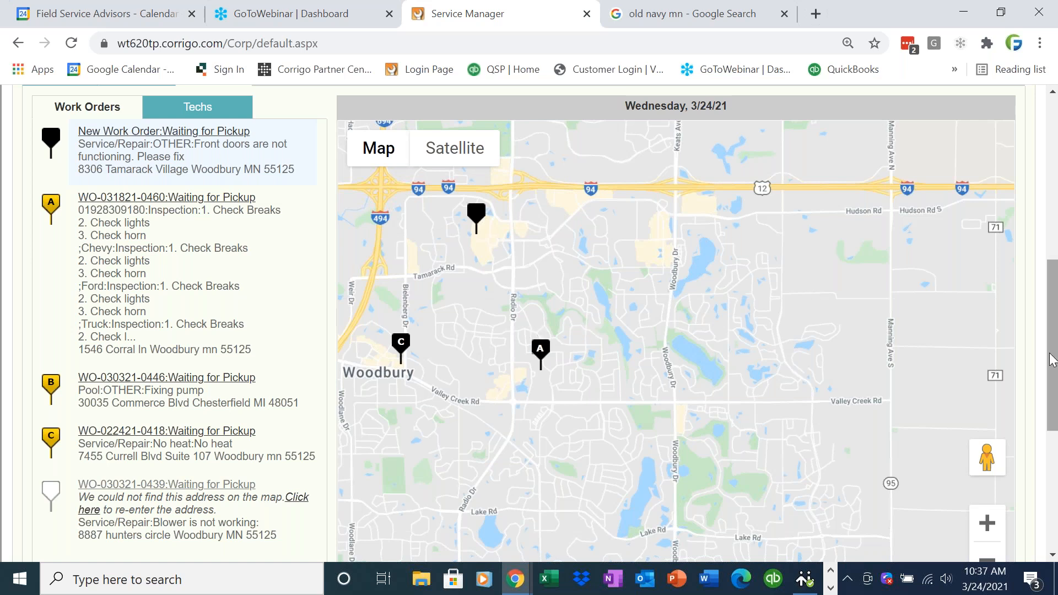
pyautogui.click(402, 346)
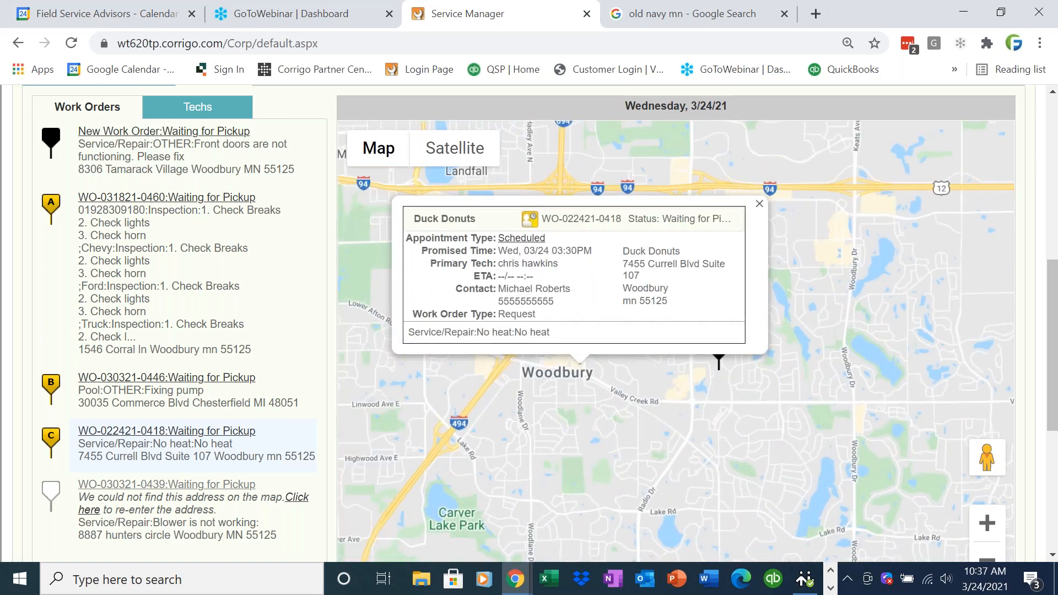
pyautogui.click(759, 205)
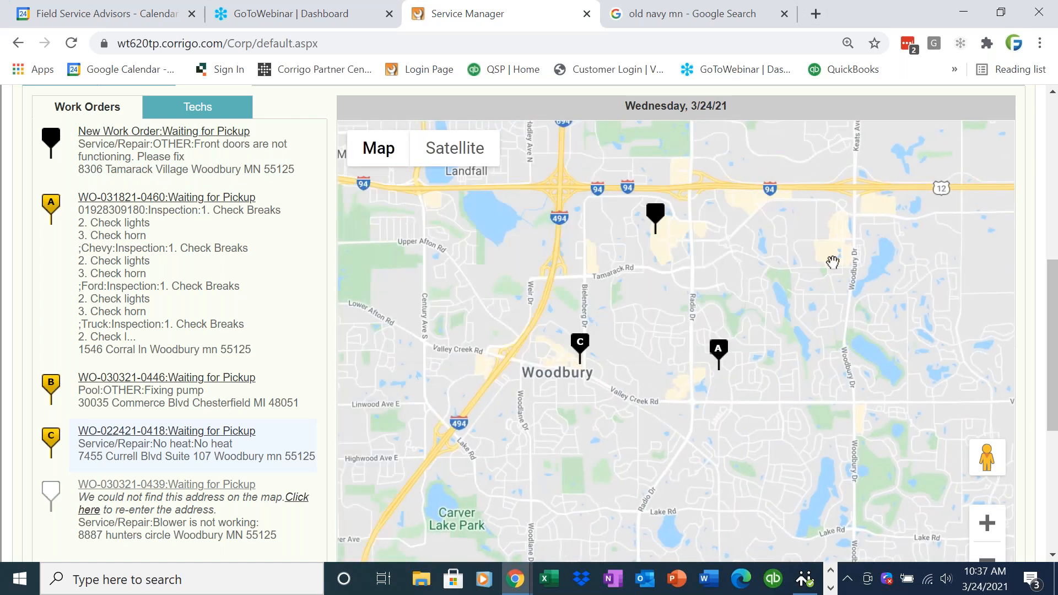
pyautogui.moveTo(1052, 403); pyautogui.dragTo(1052, 471)
pyautogui.scroll(-3, 993, 420)
pyautogui.click(995, 410)
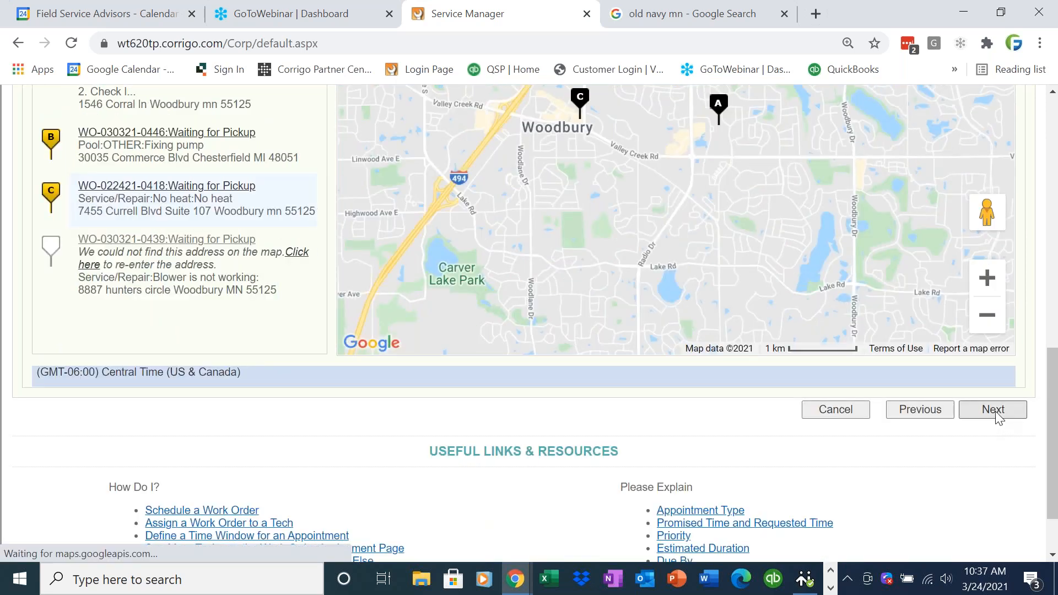
# - Finish creating the Old Navy work order, view the dispatch board full screen, then minimize it
pyautogui.click(991, 279)
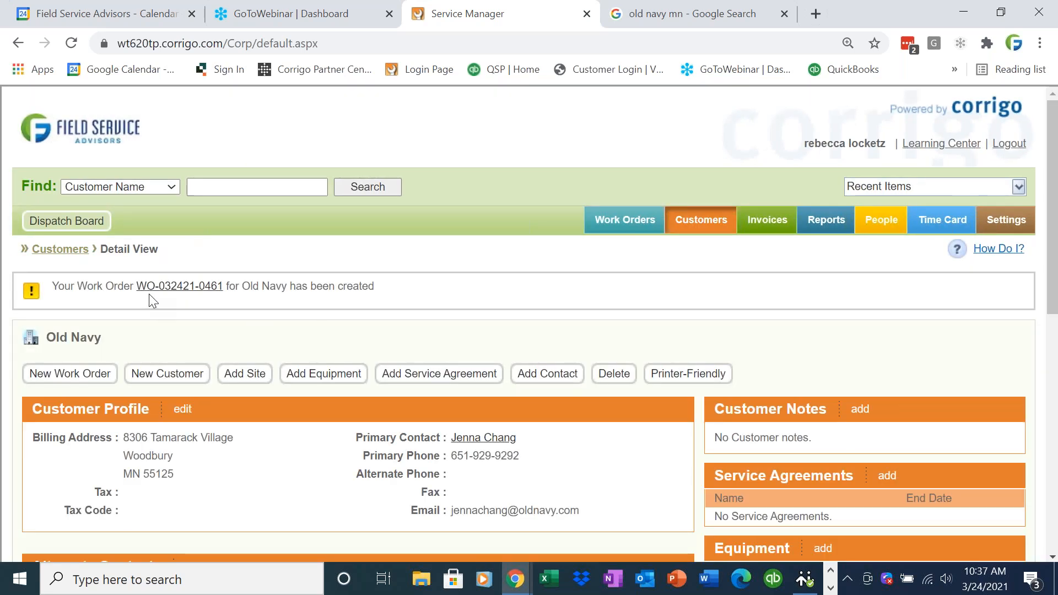
pyautogui.click(61, 221)
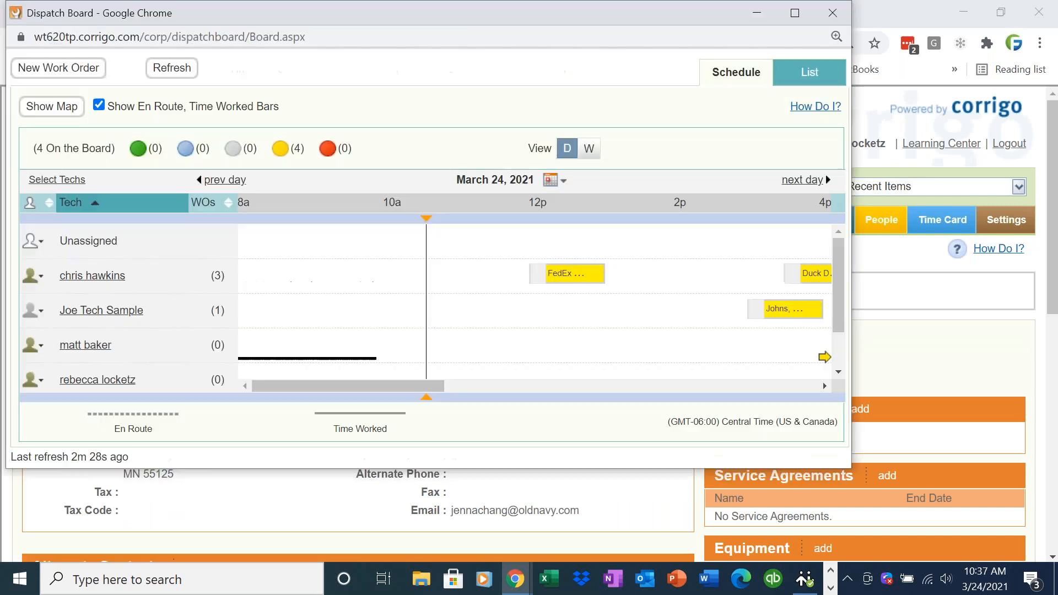
pyautogui.click(802, 18)
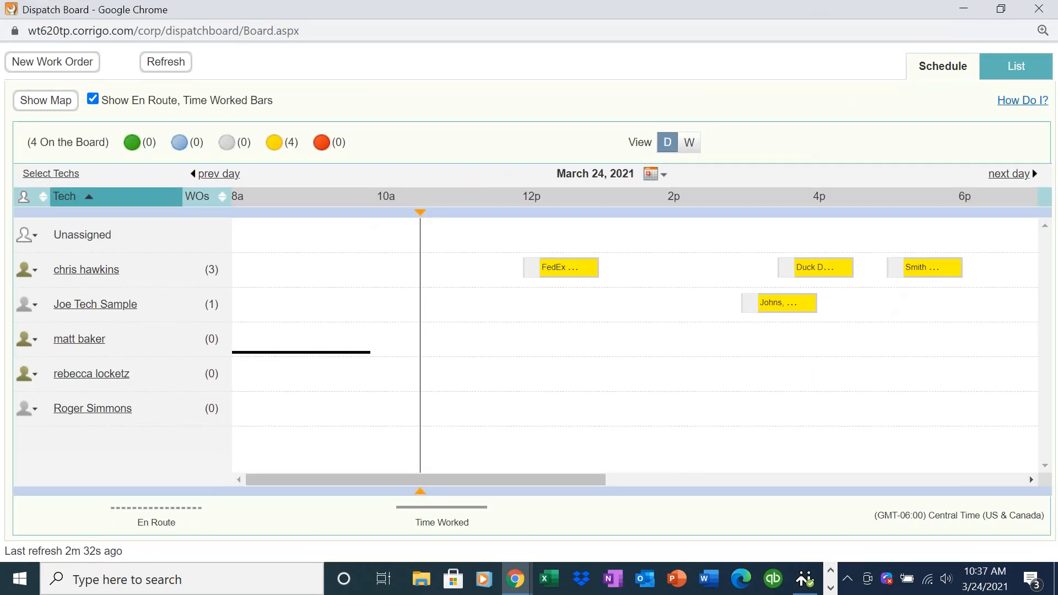
pyautogui.moveTo(781, 305)
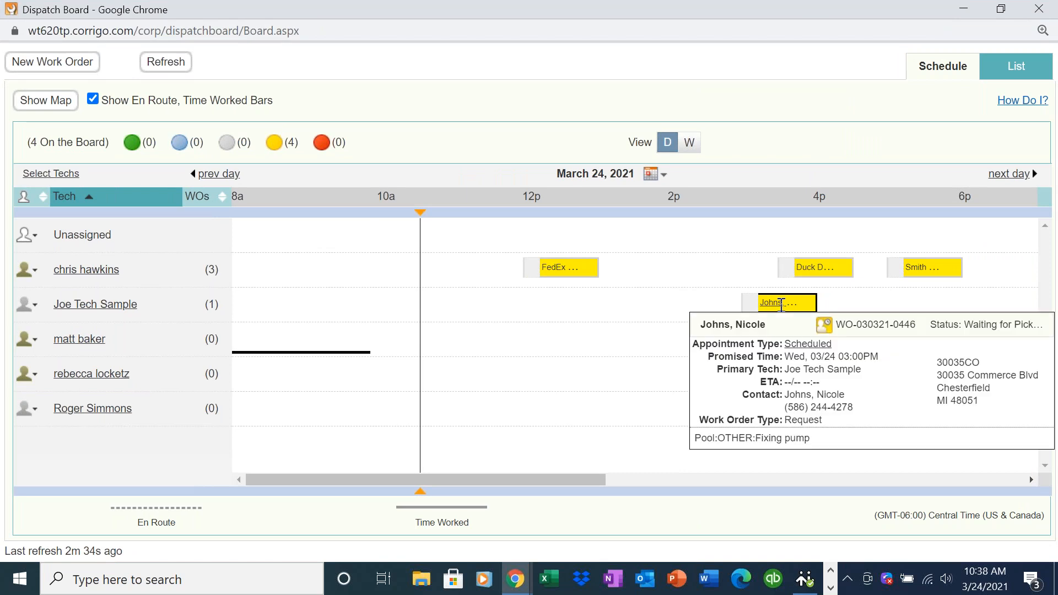
pyautogui.moveTo(486, 474)
pyautogui.mouseDown()
pyautogui.moveTo(628, 475)
pyautogui.moveTo(472, 463)
pyautogui.moveTo(486, 475)
pyautogui.mouseUp()
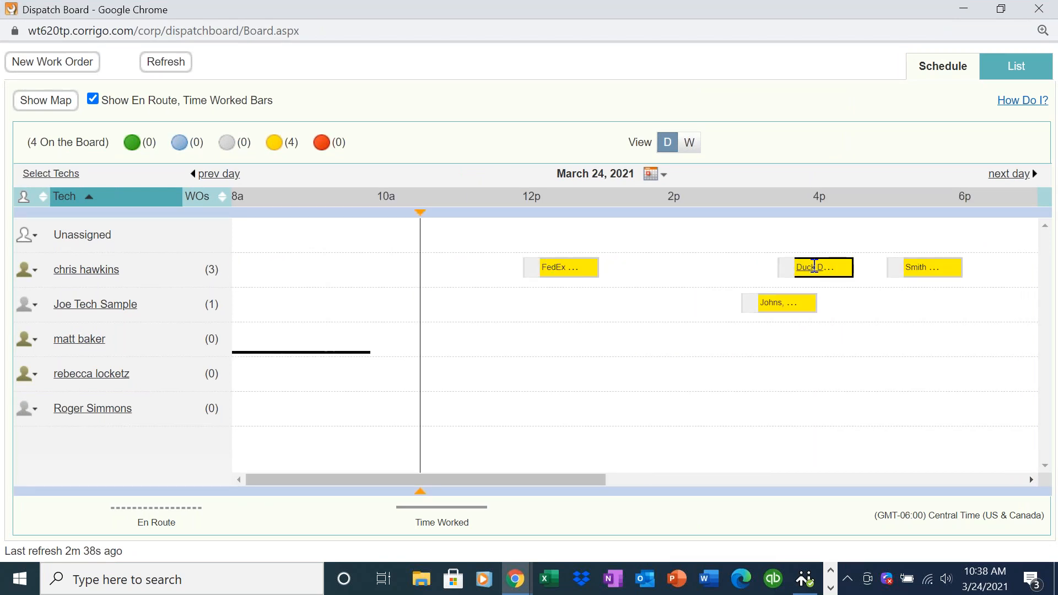
pyautogui.moveTo(912, 267)
pyautogui.click(963, 9)
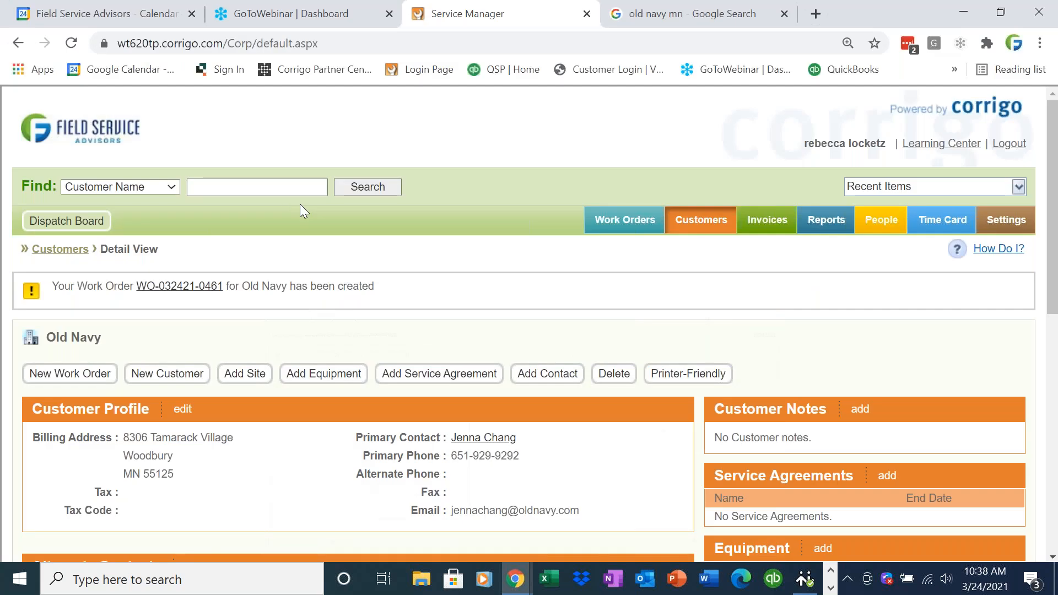
# - In the Work Orders list, review the Old Navy assignment and tech schedule, keeping 11:00A
pyautogui.click(620, 225)
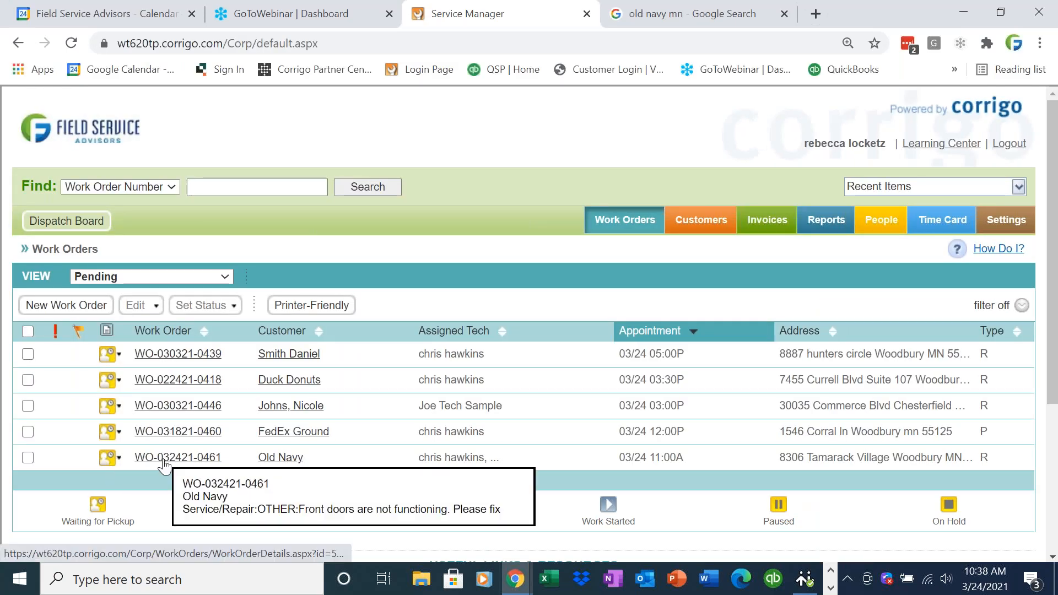
pyautogui.click(118, 457)
pyautogui.click(176, 311)
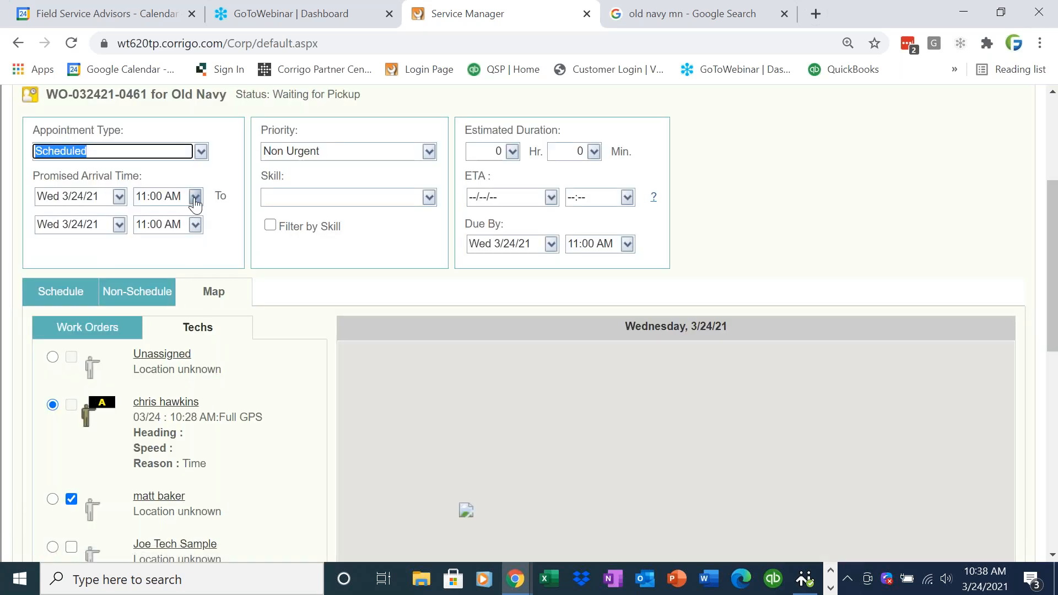
pyautogui.click(194, 199)
pyautogui.click(194, 199)
pyautogui.click(72, 298)
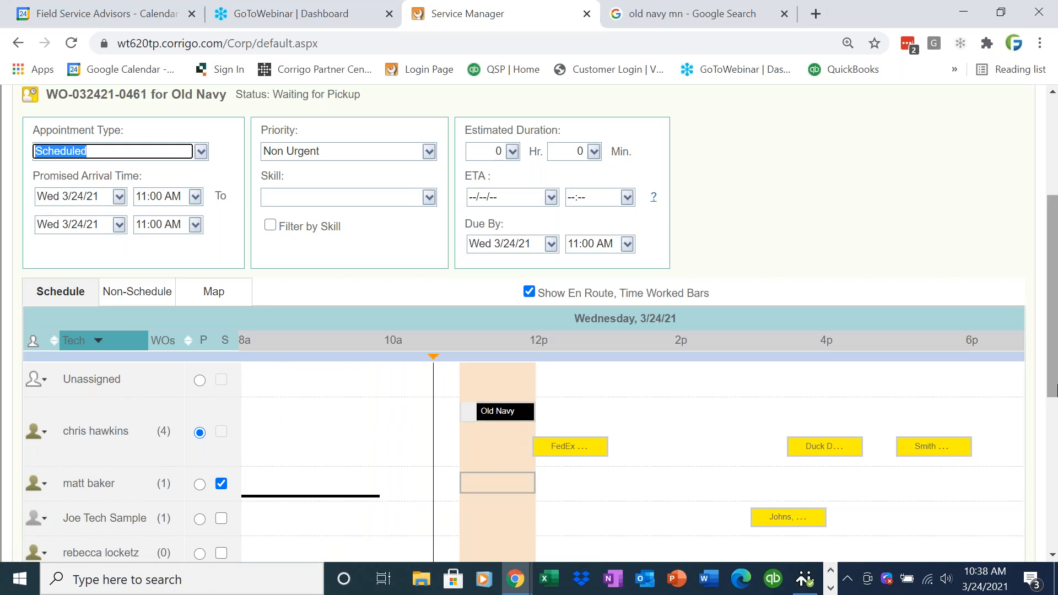
pyautogui.scroll(3, 1052, 374)
pyautogui.click(1005, 281)
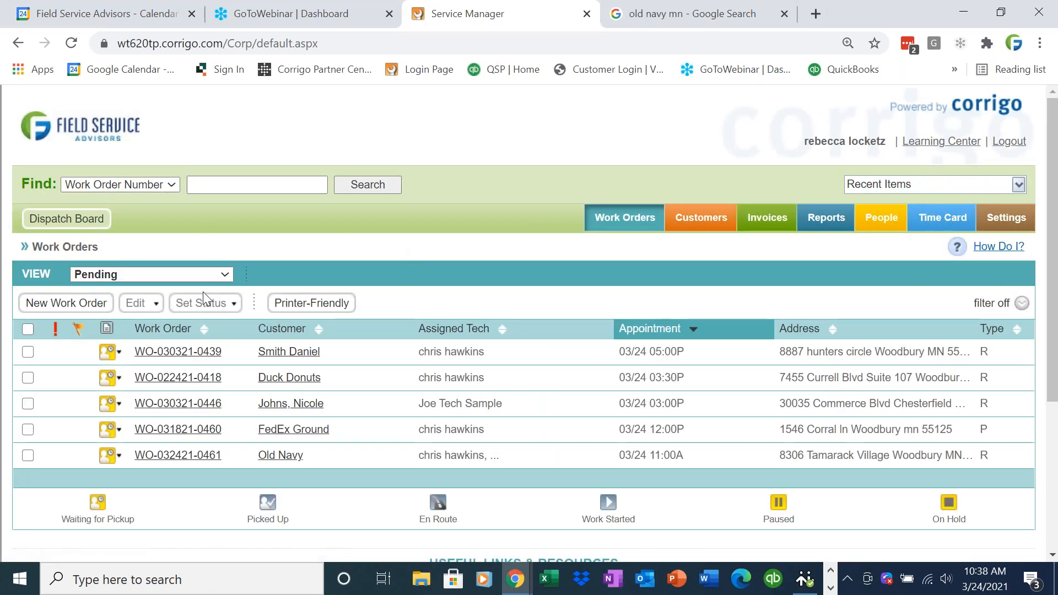
# - Open the dispatch board briefly, then minimize it again
pyautogui.click(84, 220)
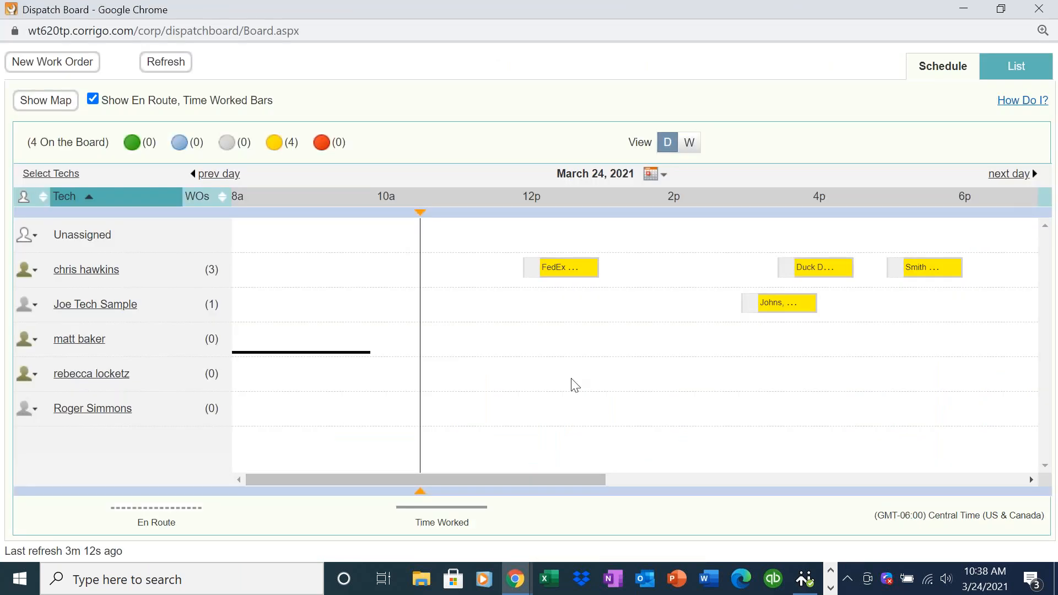
pyautogui.moveTo(468, 482); pyautogui.dragTo(501, 483)
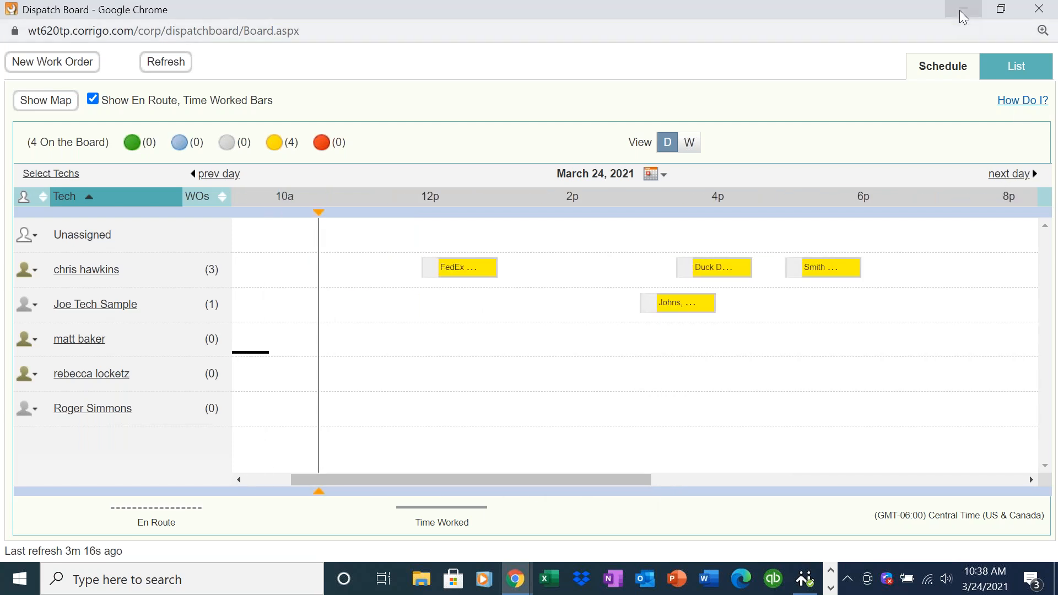
pyautogui.click(963, 9)
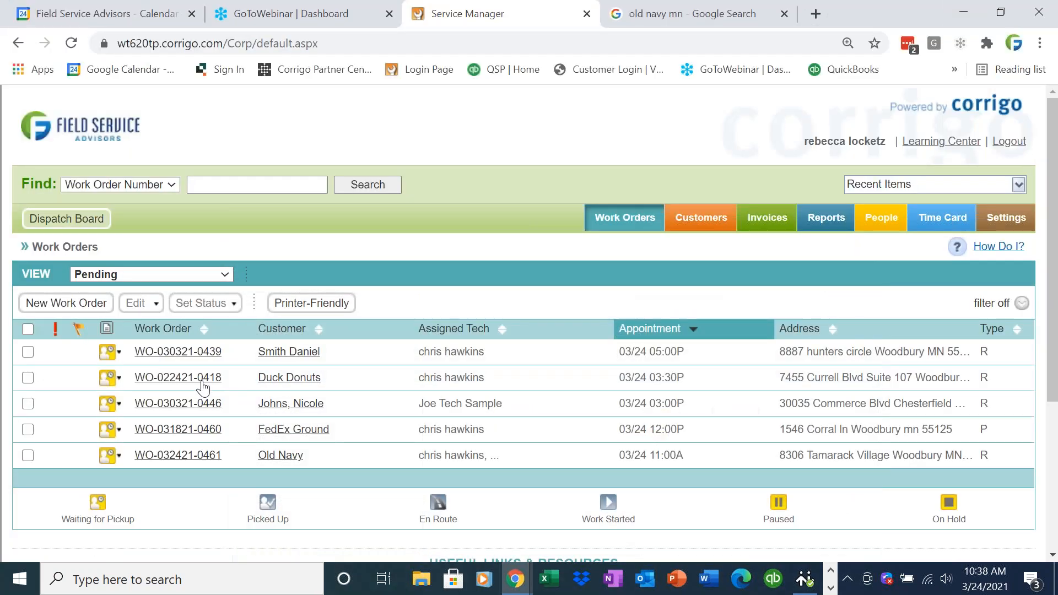
# - Reschedule the Old Navy assignment's arrival to today at 02:00 PM
pyautogui.click(120, 457)
pyautogui.click(168, 307)
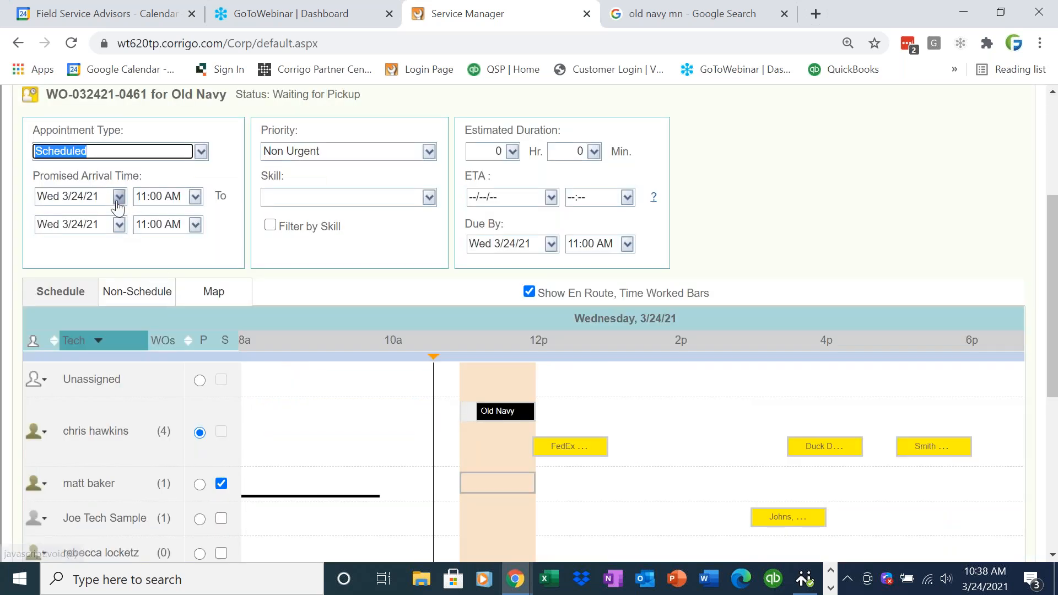
pyautogui.click(118, 199)
pyautogui.click(112, 377)
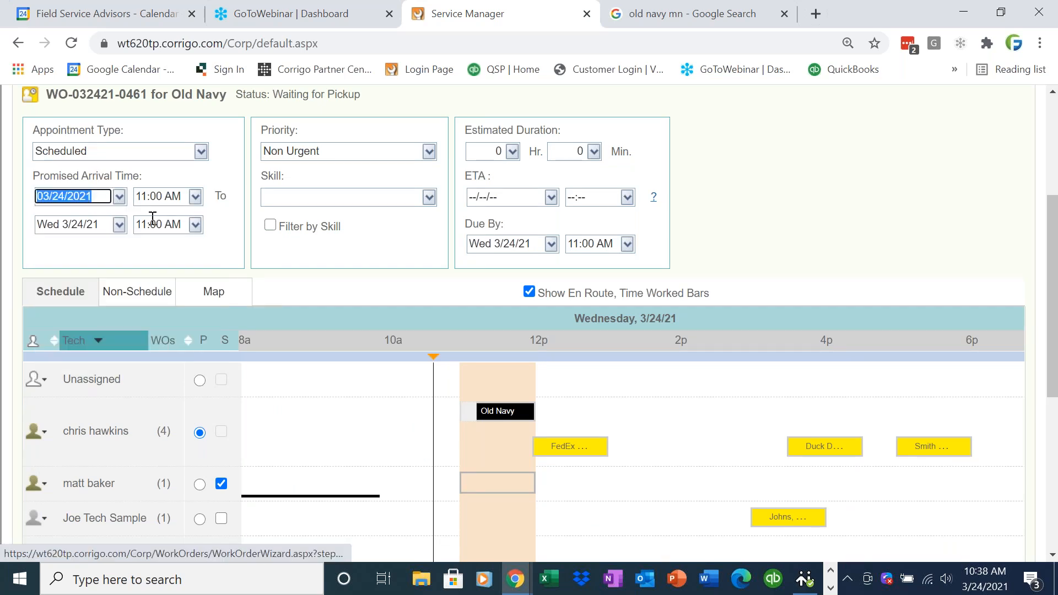
pyautogui.click(195, 196)
pyautogui.scroll(-5, 193, 297)
pyautogui.scroll(-2, 194, 318)
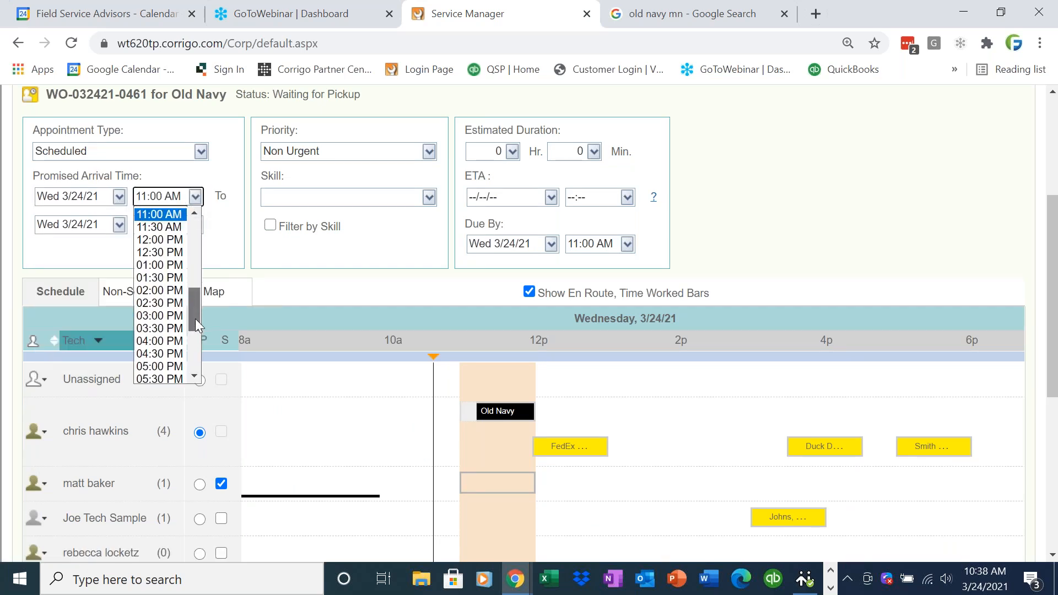
pyautogui.click(174, 291)
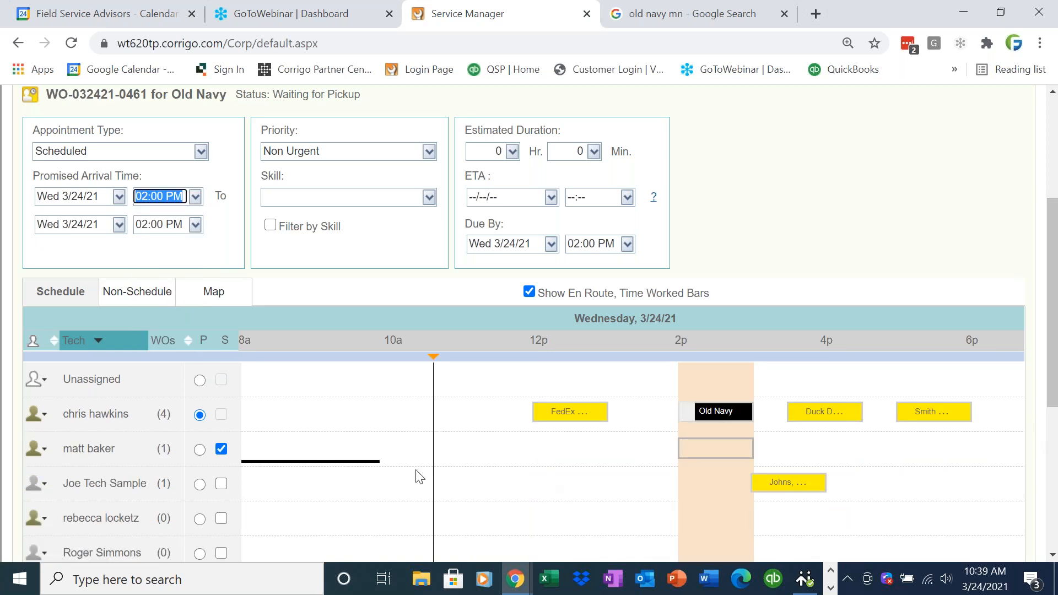
# - Drop the secondary tech, save the assignment, and bring up AirServer from the taskbar
pyautogui.click(222, 450)
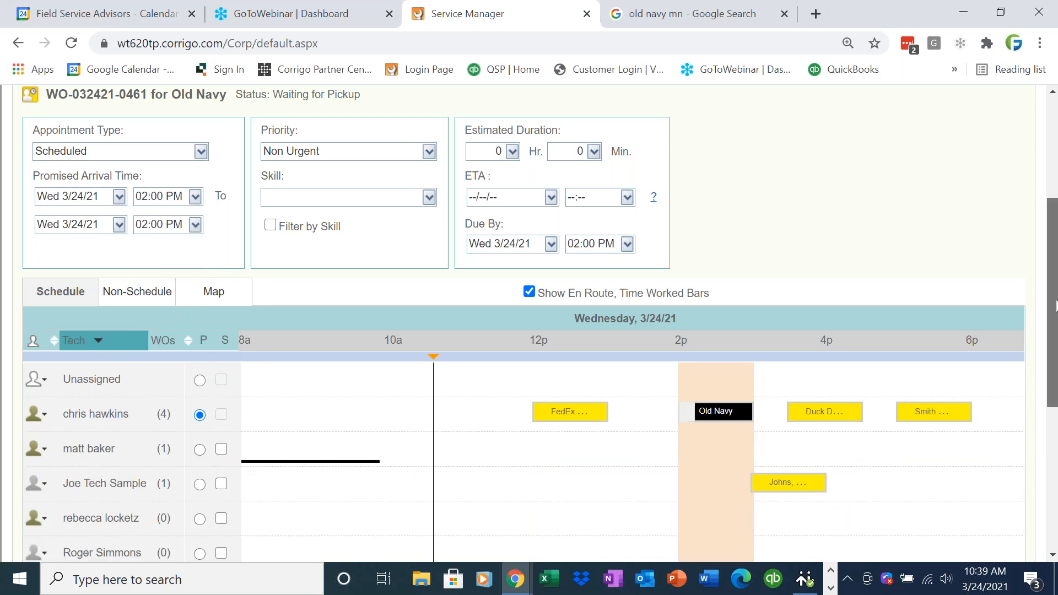
pyautogui.moveTo(1056, 307); pyautogui.dragTo(1032, 216)
pyautogui.click(1002, 277)
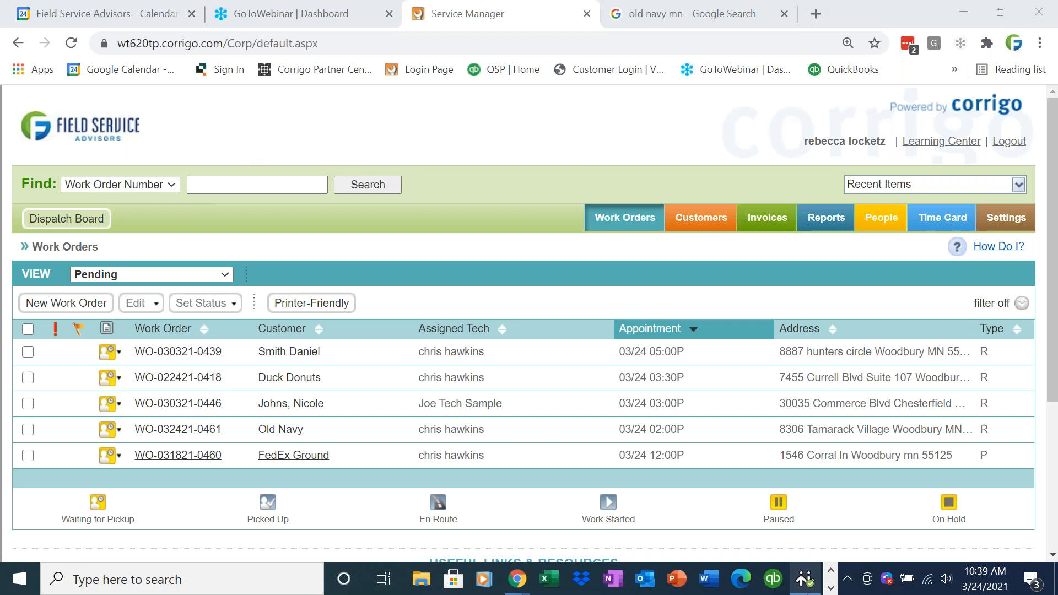
pyautogui.click(829, 587)
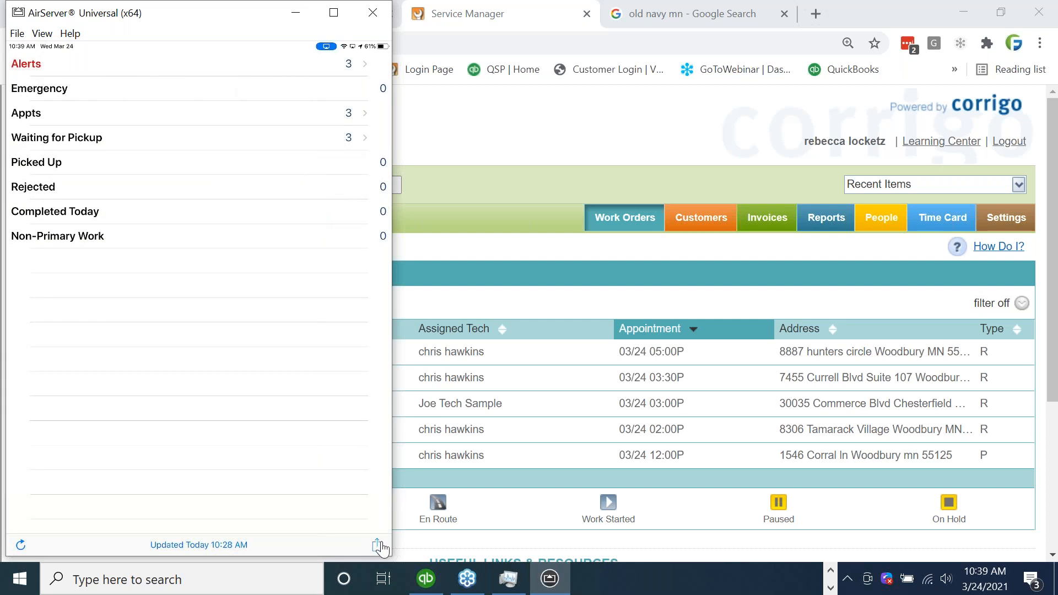
# - Open the mirrored app's quick actions and go to the Waiting for Pickup work orders
pyautogui.click(378, 545)
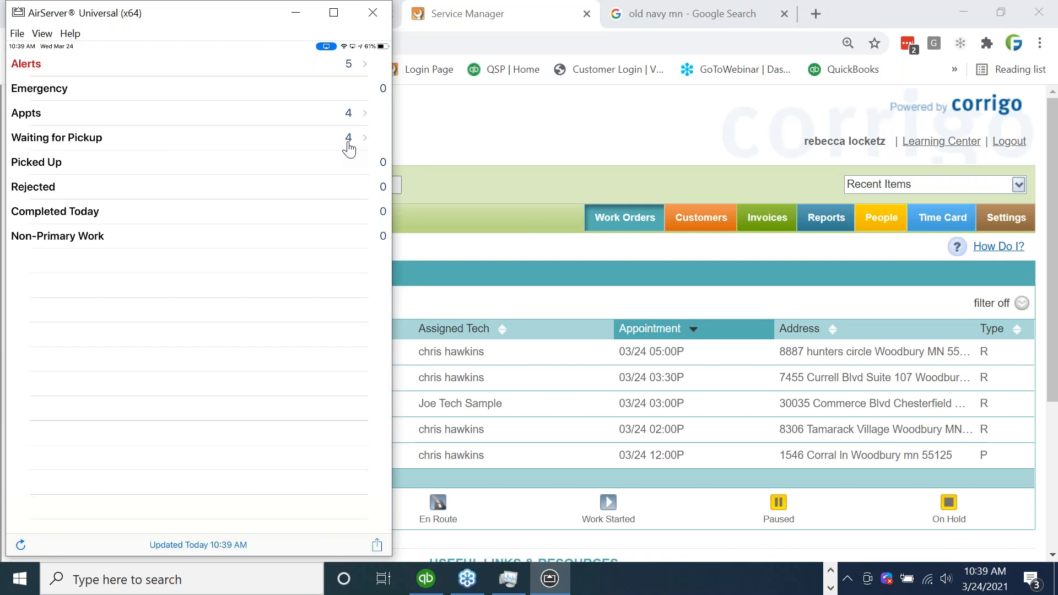
pyautogui.click(349, 148)
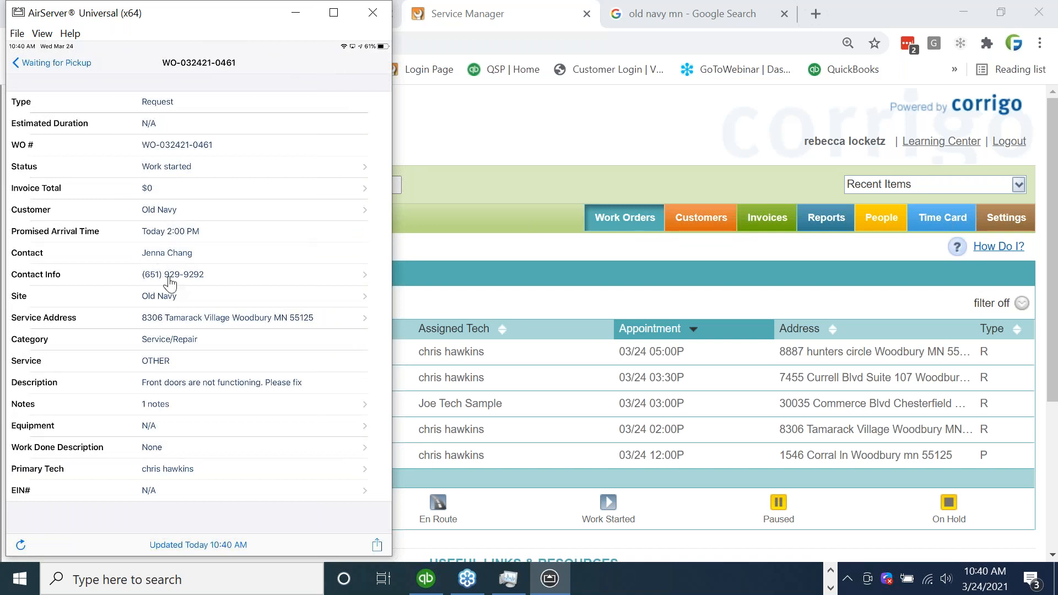
# - Show the Old Navy service address on the map in the mirrored app
pyautogui.click(182, 329)
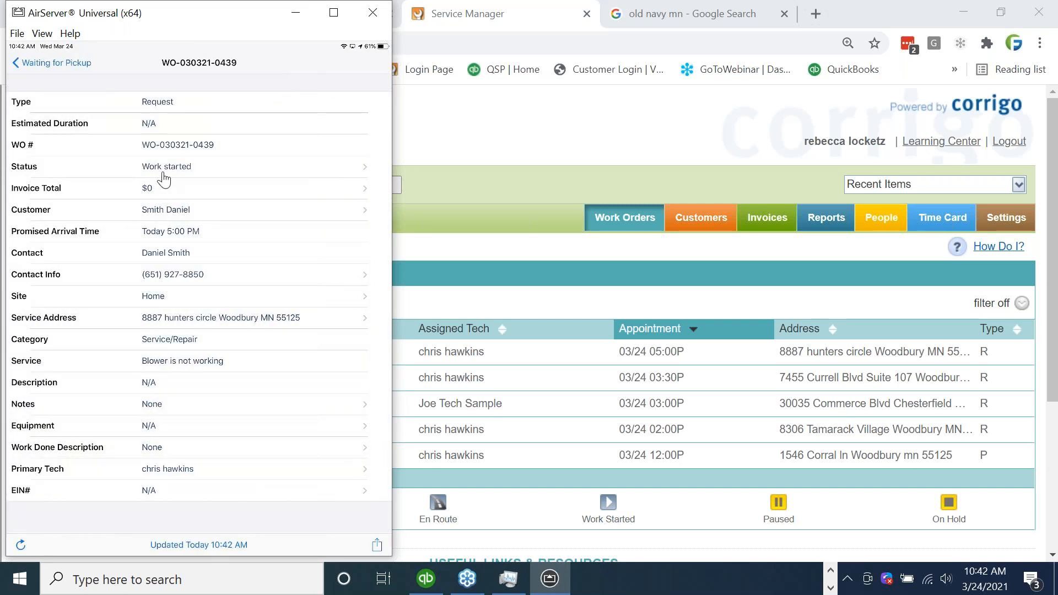
# - Open the work order's invoice from its Invoice Total
pyautogui.click(164, 181)
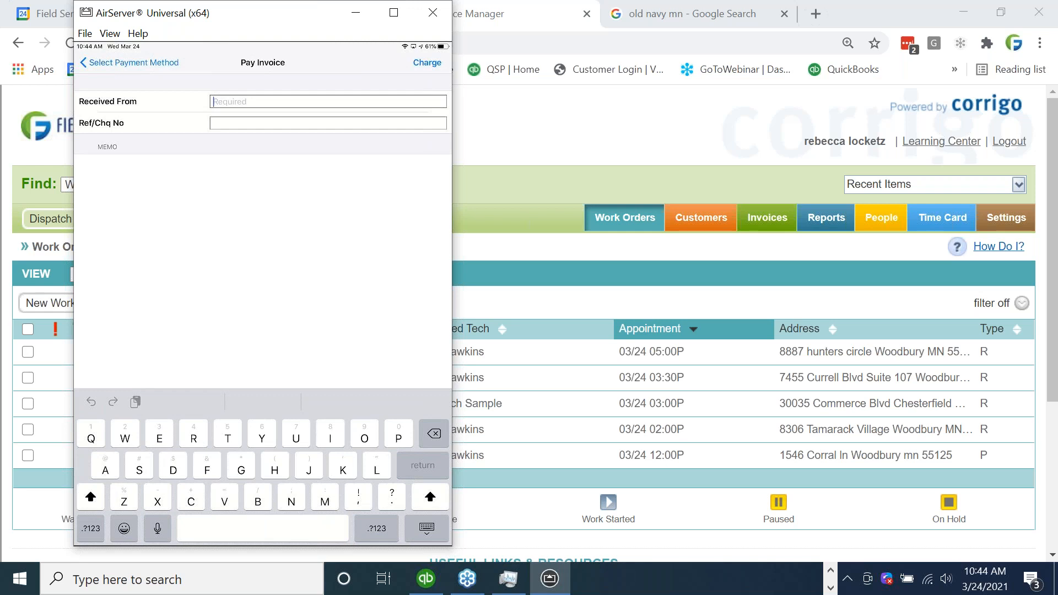
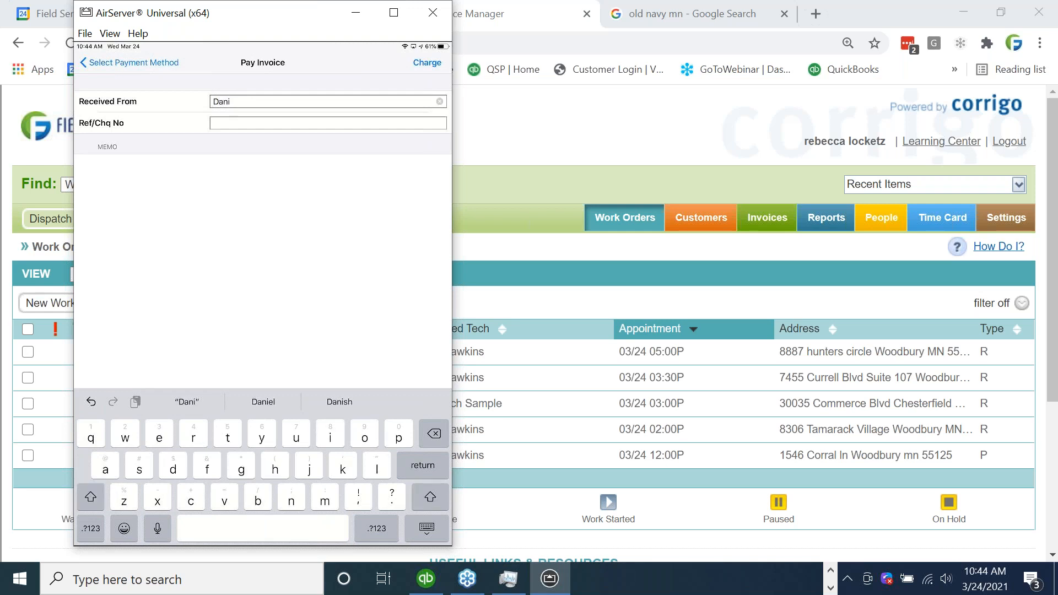
# - Enter the payer's full name in Received From and 12345 as the check reference
pyautogui.click(213, 123)
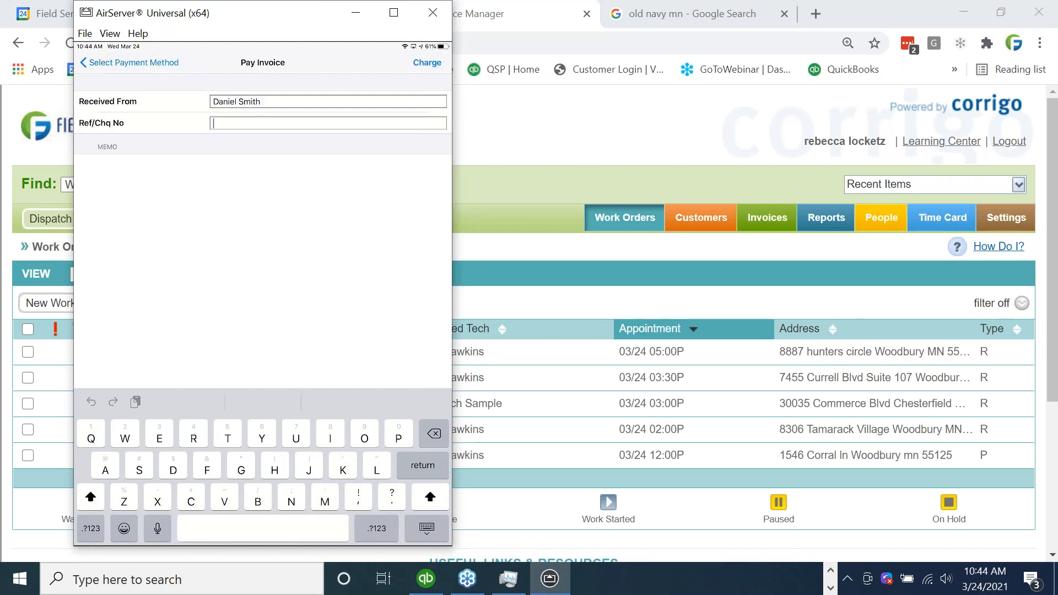
pyautogui.write('12345')
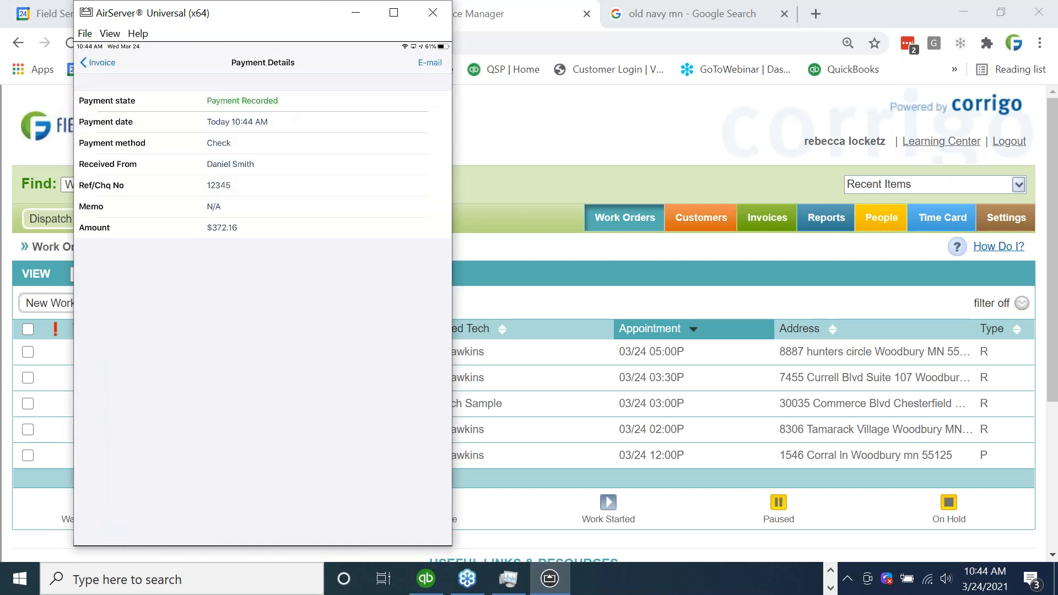
# - Minimize the AirServer Universal window to reveal Corrigo's web Work Orders page
pyautogui.click(360, 22)
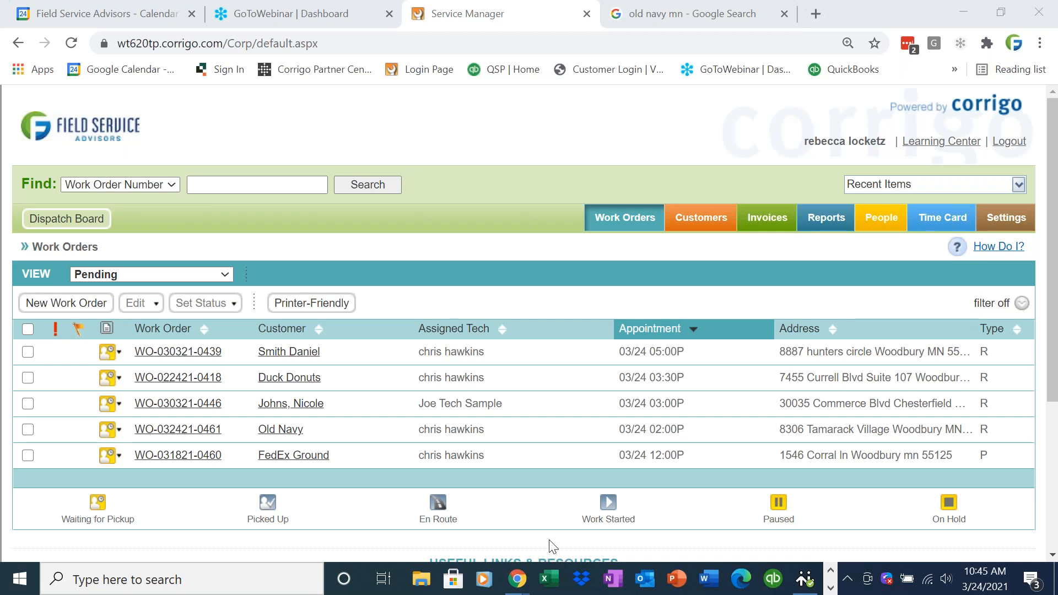
# - Reload the Work Orders list and switch its view from Pending to Completed
pyautogui.click(653, 220)
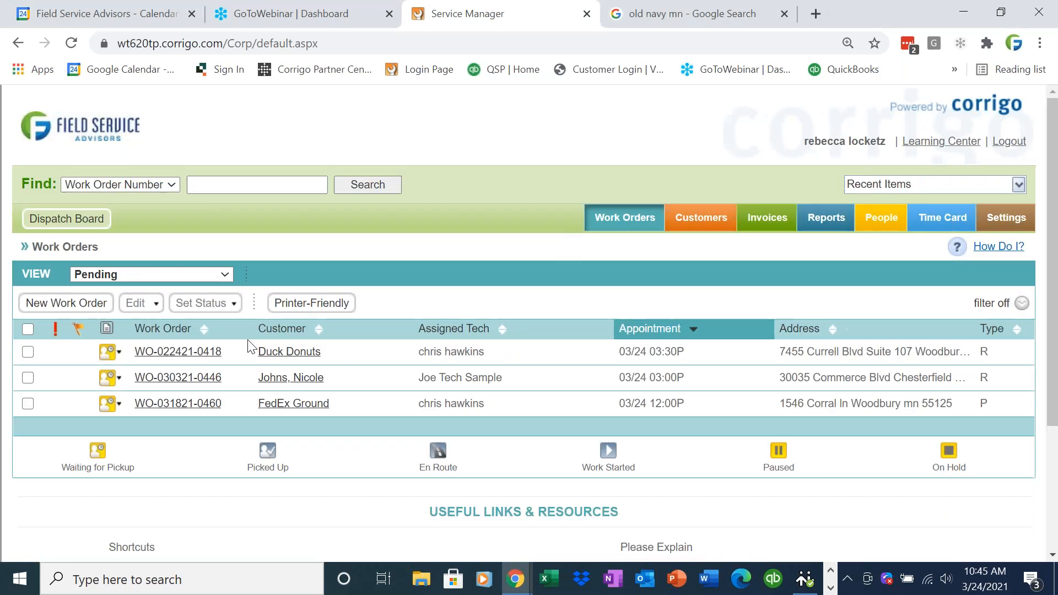
pyautogui.click(133, 276)
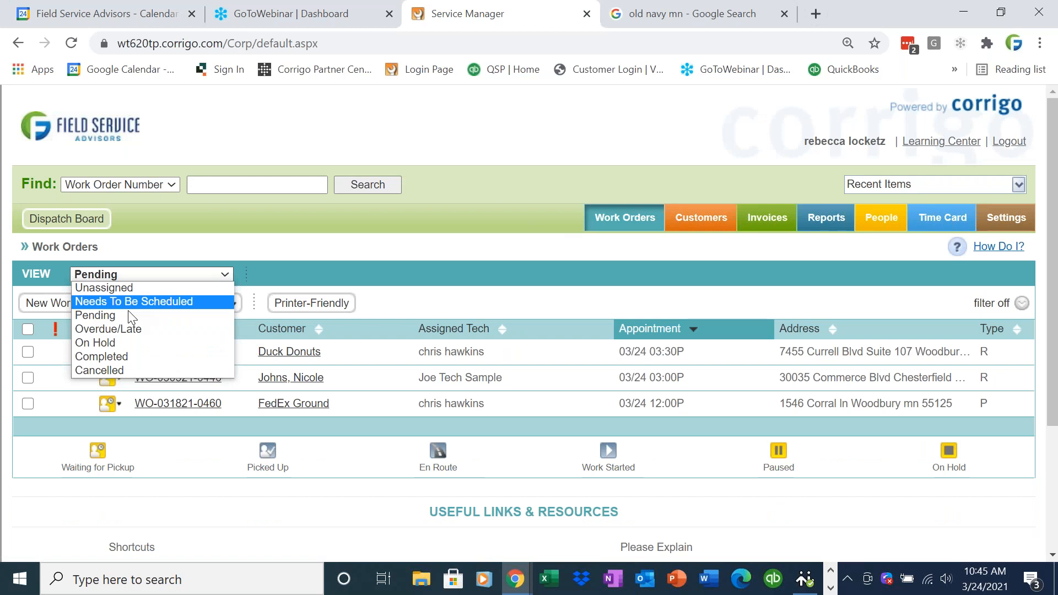
pyautogui.click(133, 358)
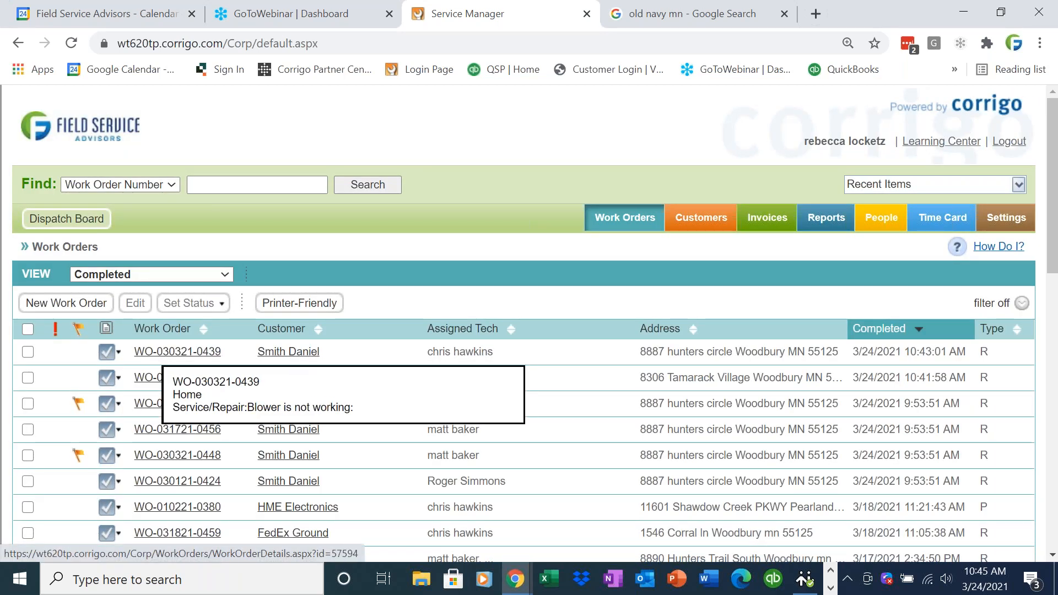
# - Open the blower-repair work order and highlight its Approved status, $372.16 amount and check payment
pyautogui.moveTo(144, 353)
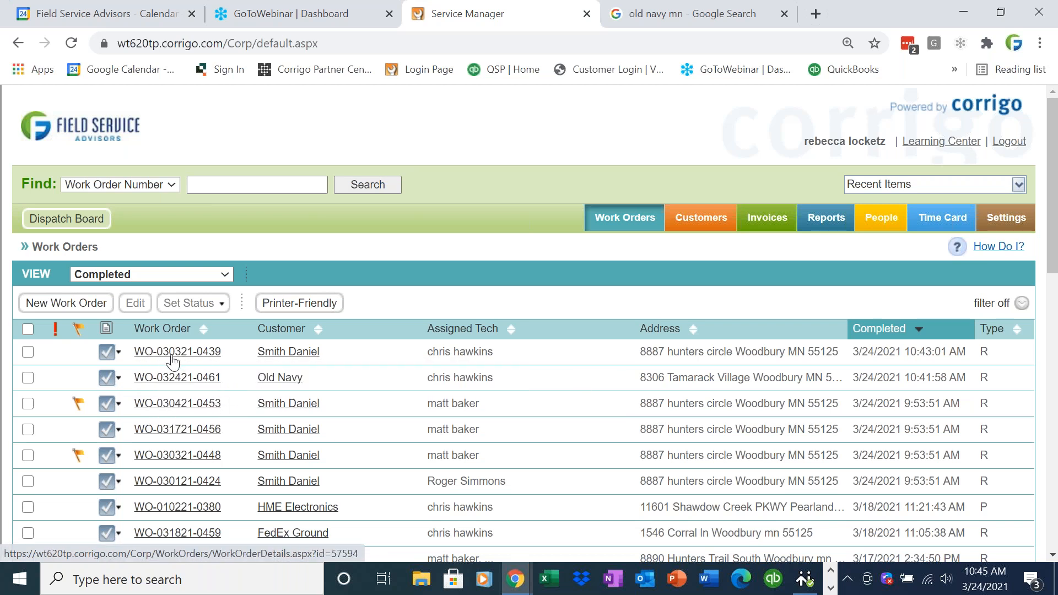
pyautogui.click(171, 353)
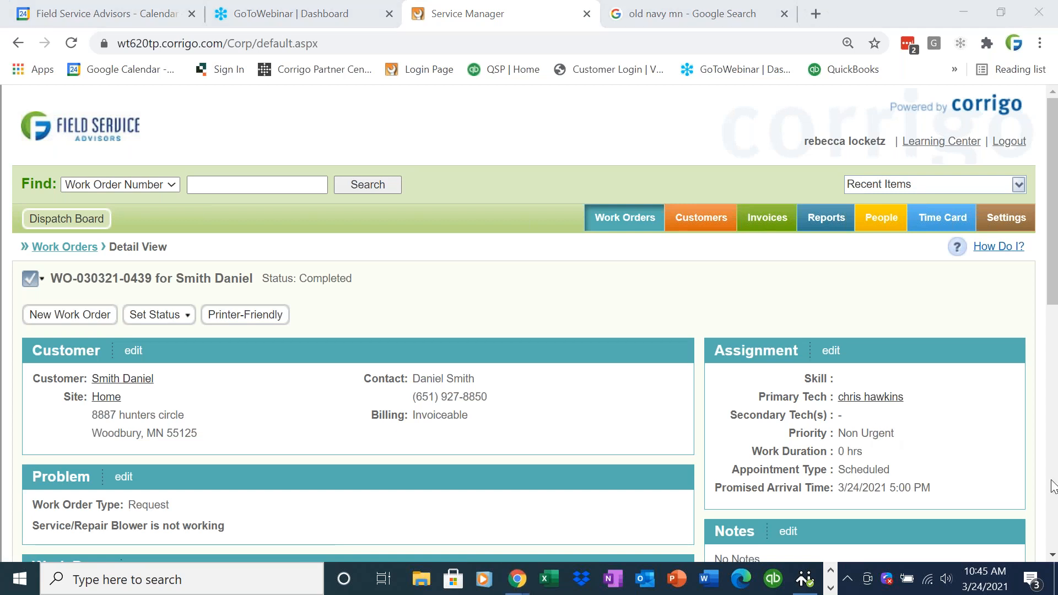
pyautogui.moveTo(1052, 307); pyautogui.dragTo(1053, 428)
pyautogui.moveTo(462, 409); pyautogui.dragTo(359, 402)
pyautogui.moveTo(291, 424); pyautogui.dragTo(535, 441)
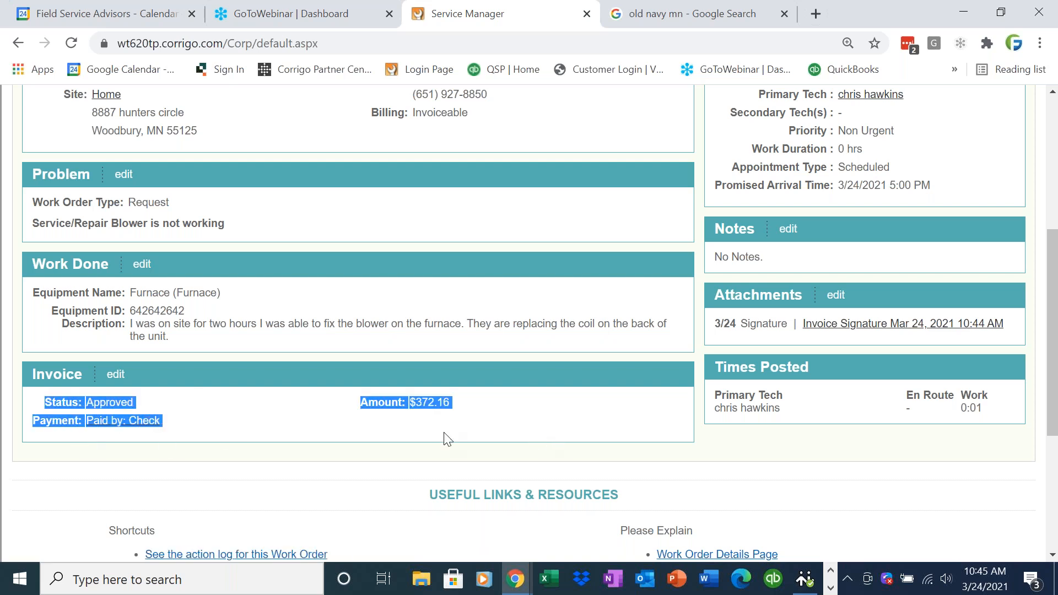
pyautogui.click(116, 374)
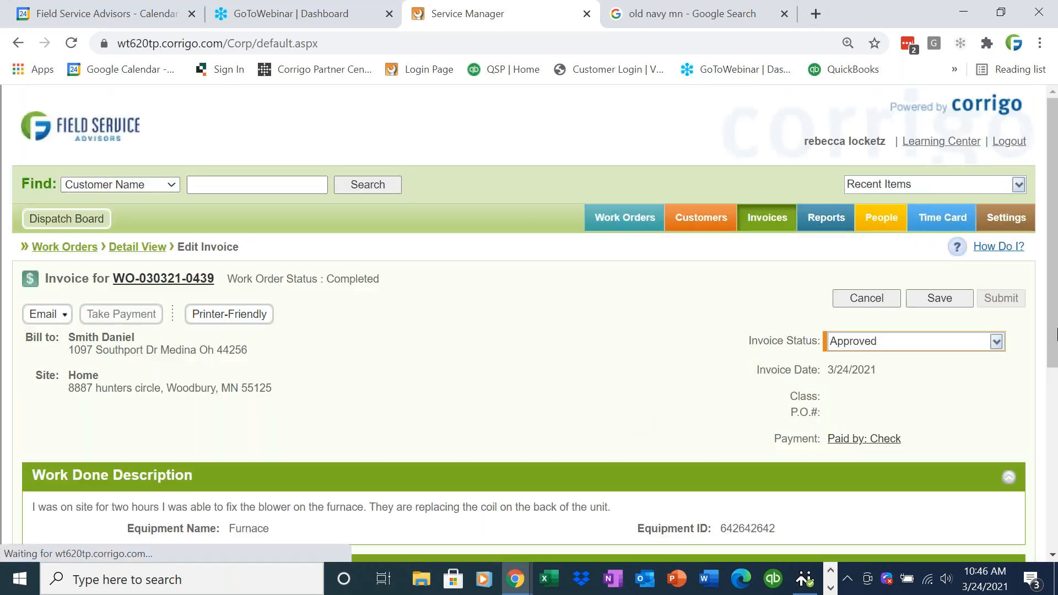
pyautogui.scroll(-4, 503, 303)
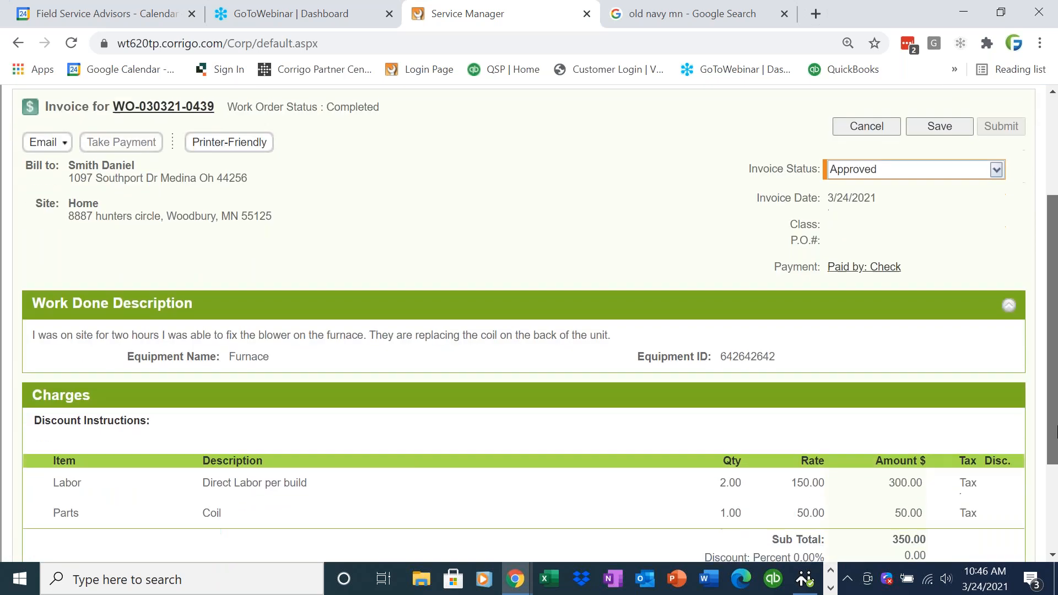
pyautogui.moveTo(792, 315); pyautogui.dragTo(633, 312)
pyautogui.moveTo(1053, 328); pyautogui.dragTo(1052, 367)
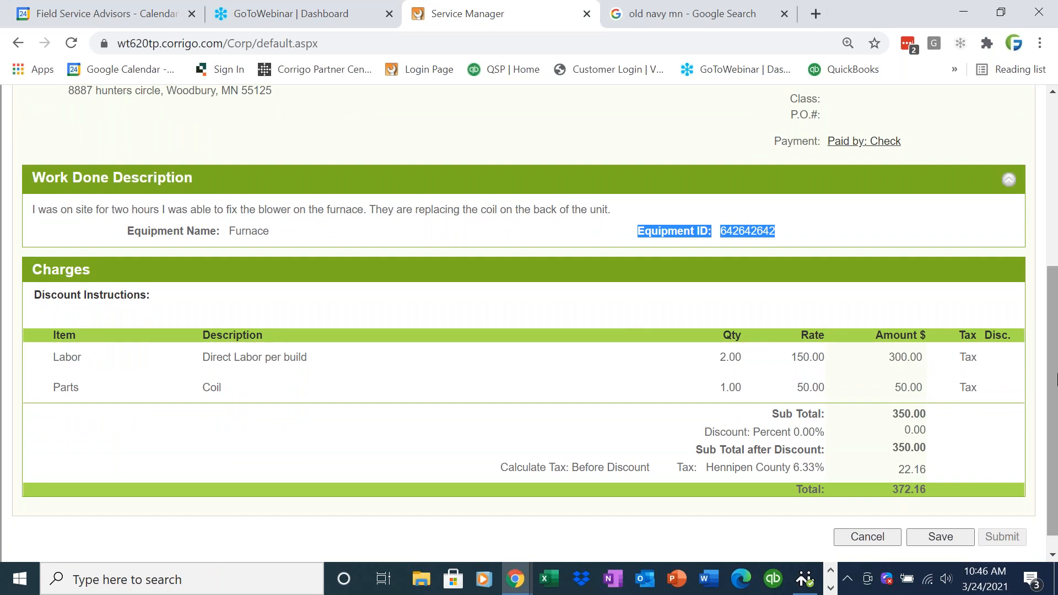
pyautogui.scroll(2, 1050, 325)
pyautogui.scroll(-1, 1045, 358)
pyautogui.scroll(3, 1036, 309)
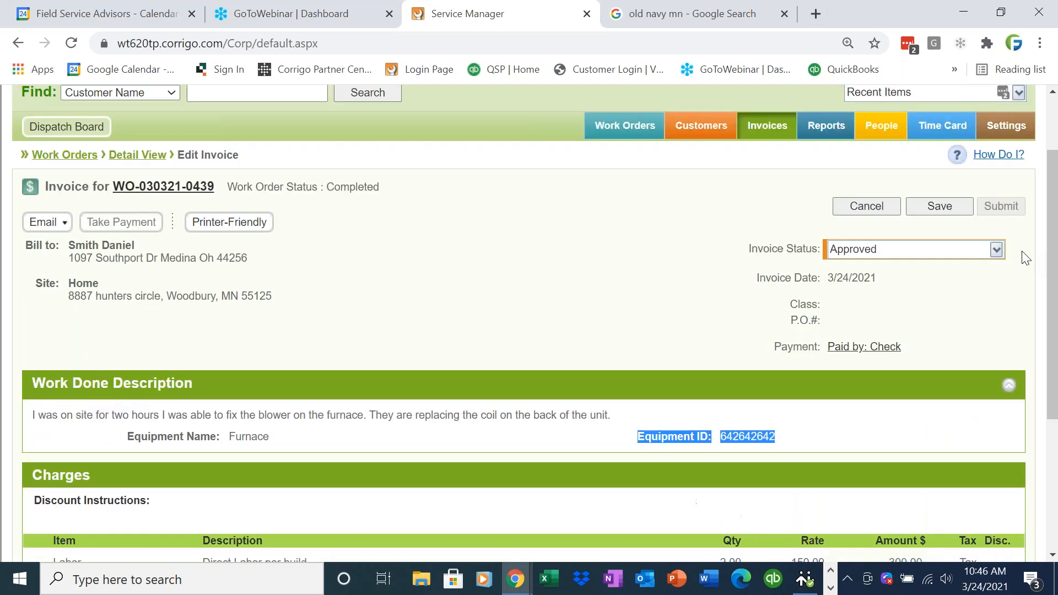
pyautogui.click(996, 249)
pyautogui.click(980, 280)
pyautogui.click(940, 209)
# - Reopen the invoice, set its status back to Approved without adding charges, and save
pyautogui.moveTo(1043, 293); pyautogui.dragTo(1055, 434)
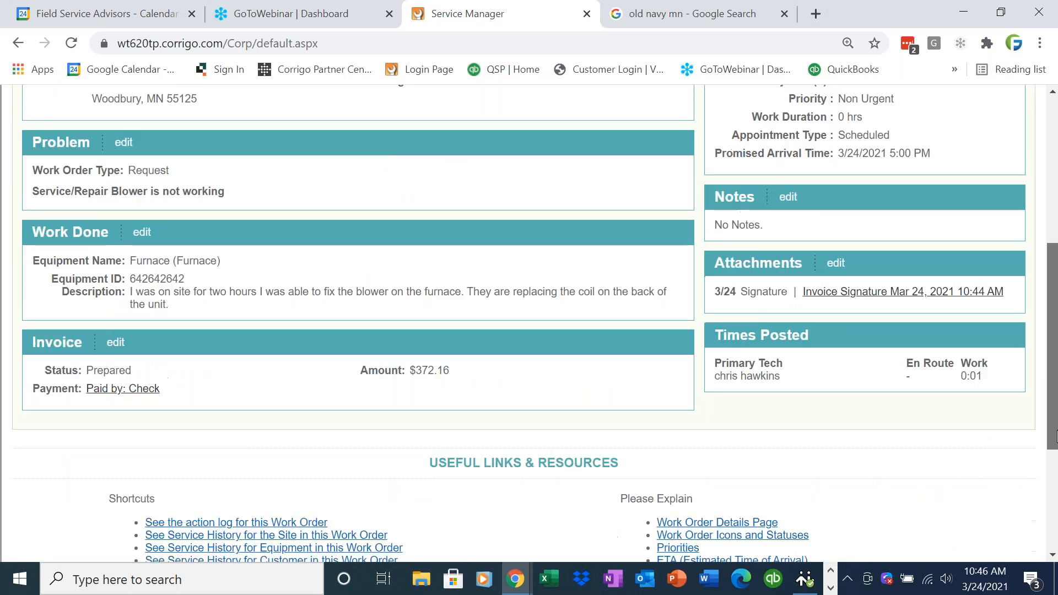
pyautogui.doubleClick(90, 370)
pyautogui.click(116, 342)
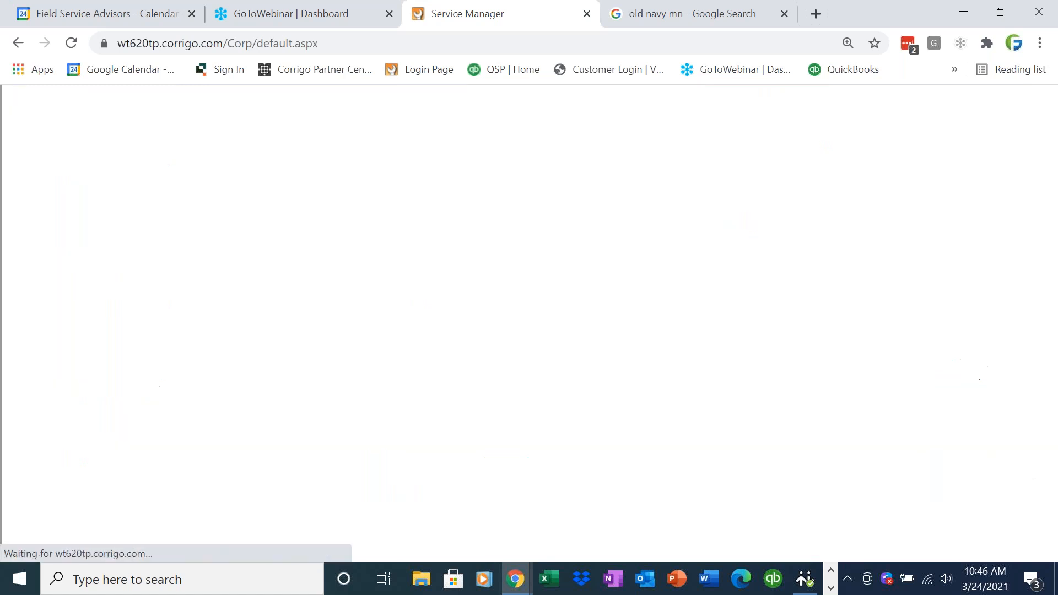
pyautogui.scroll(-3, 1041, 352)
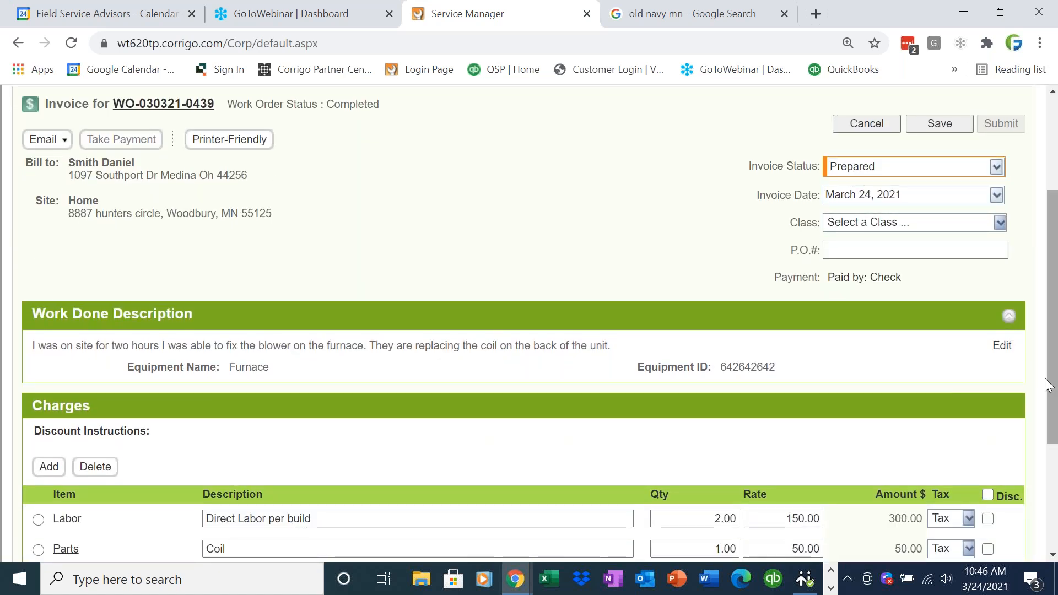
pyautogui.scroll(-2, 1052, 364)
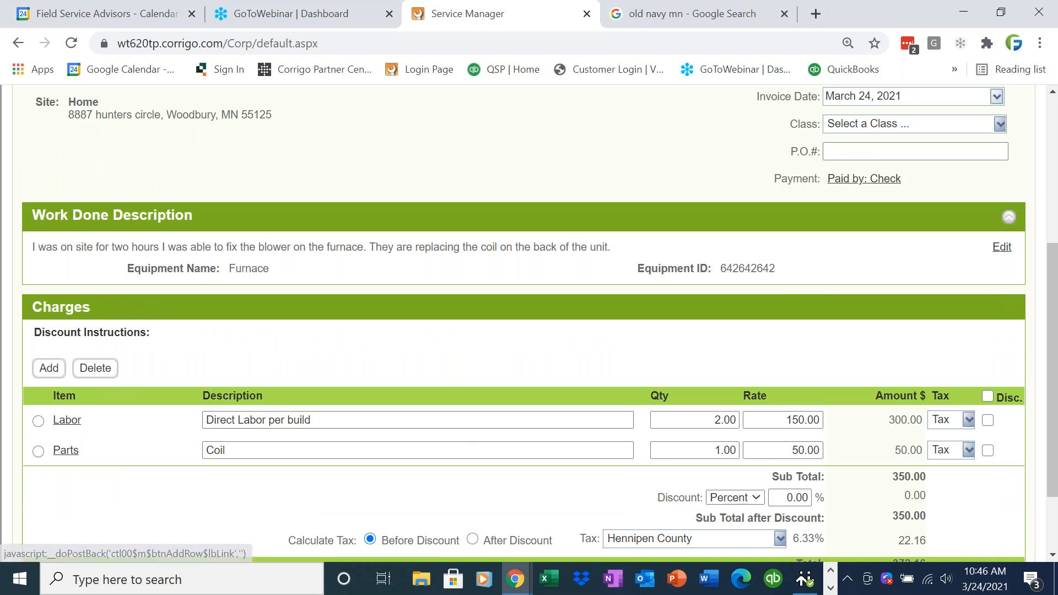
pyautogui.click(48, 368)
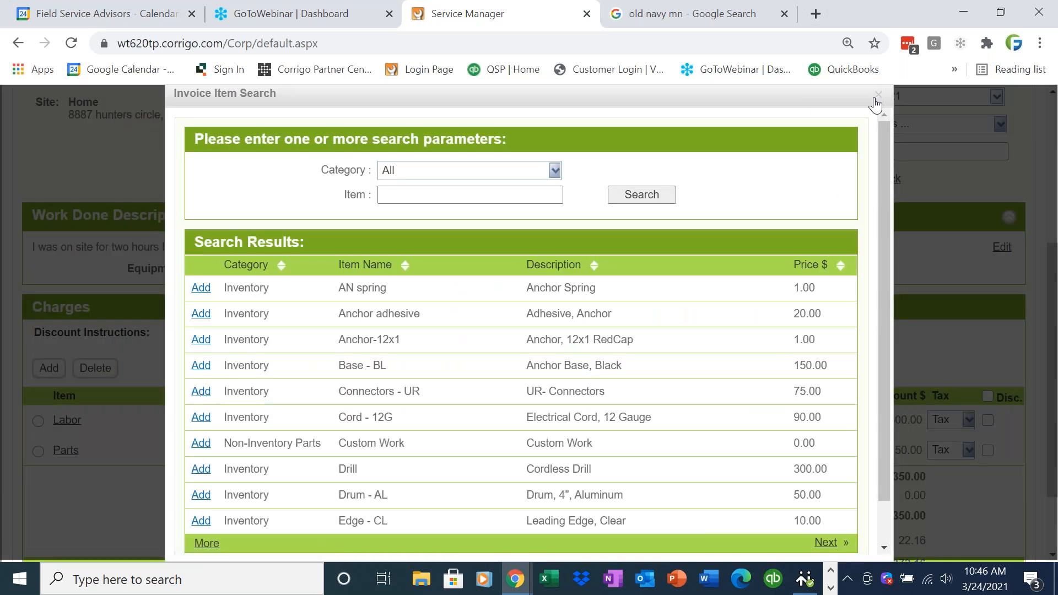
pyautogui.click(877, 95)
pyautogui.scroll(2, 1052, 379)
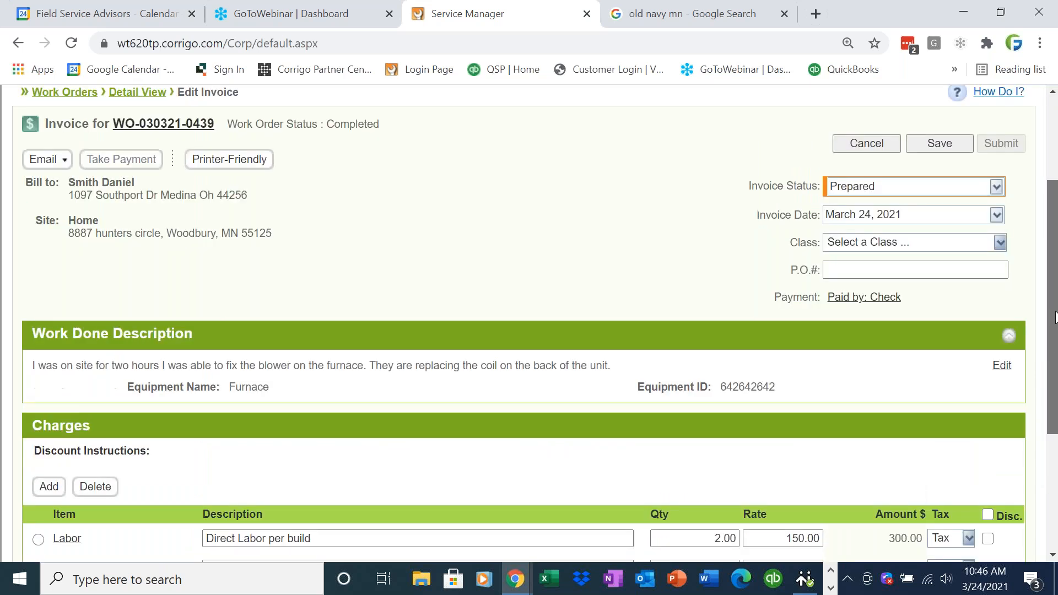
pyautogui.click(995, 187)
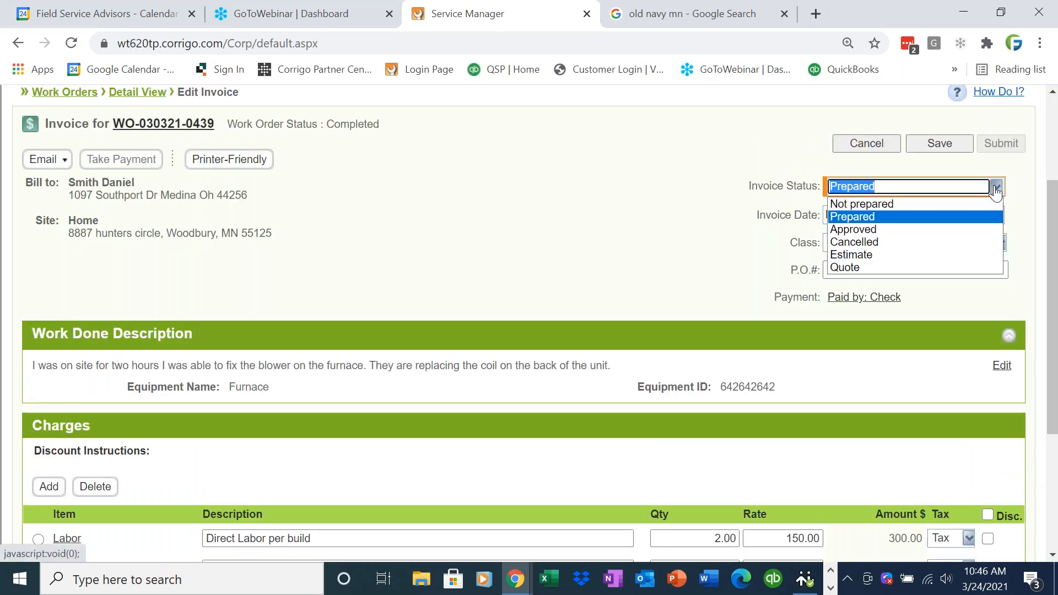
pyautogui.click(961, 231)
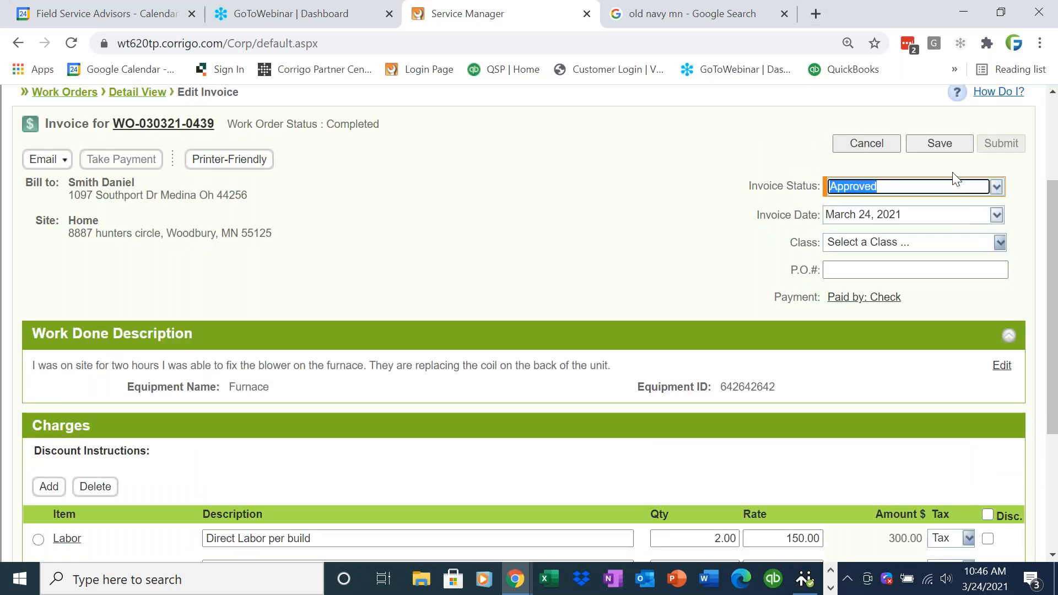
pyautogui.click(949, 146)
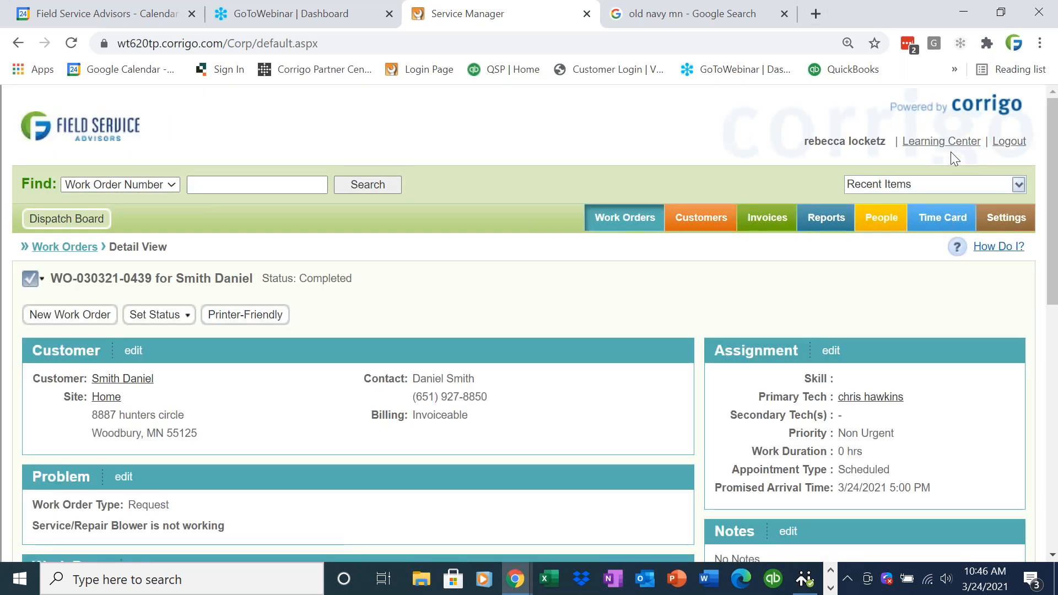
pyautogui.click(629, 218)
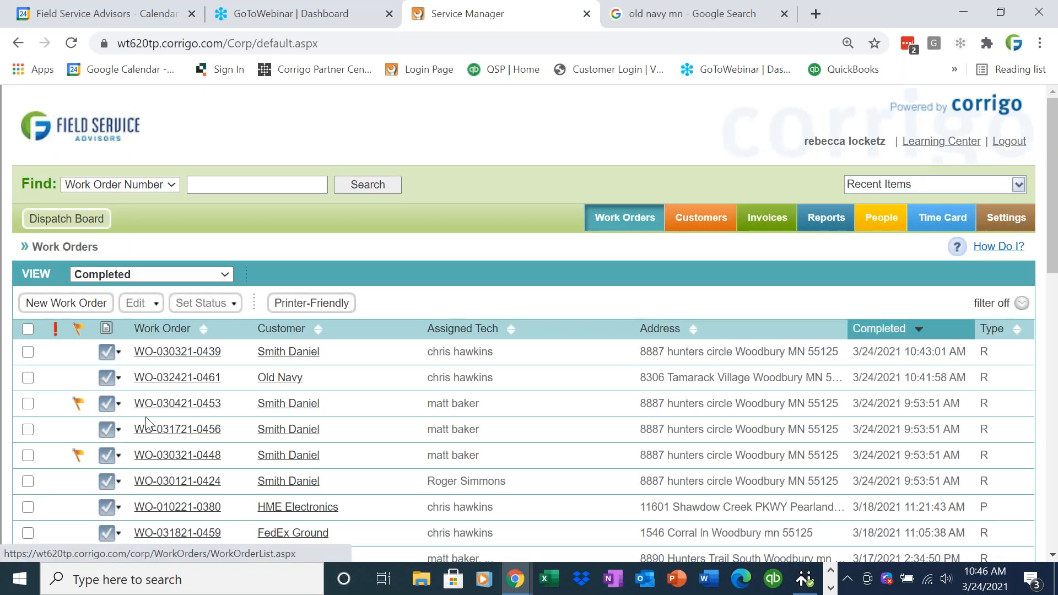
pyautogui.click(162, 352)
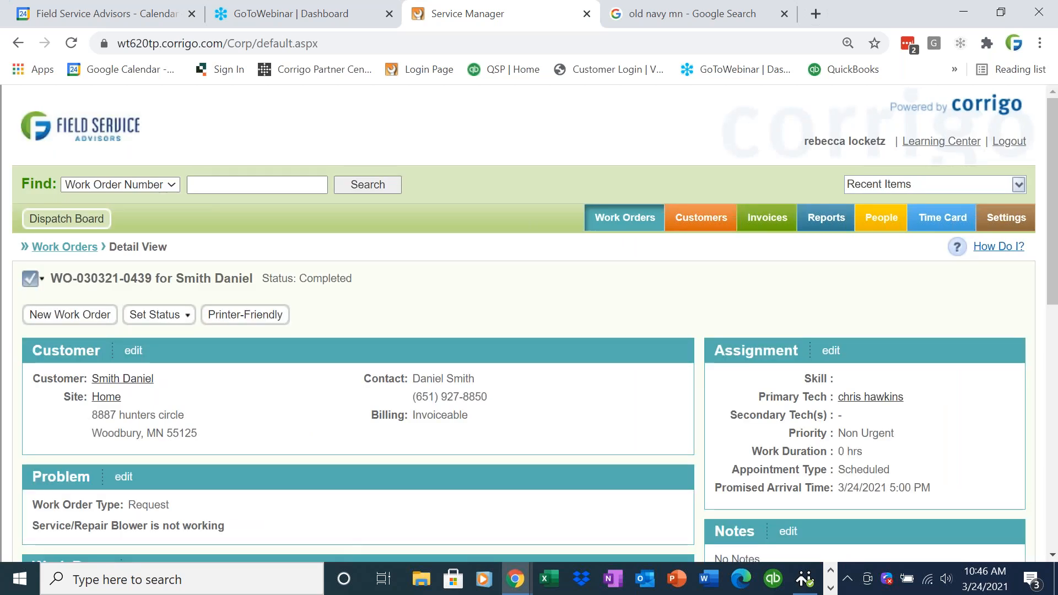
pyautogui.scroll(-5, 1054, 437)
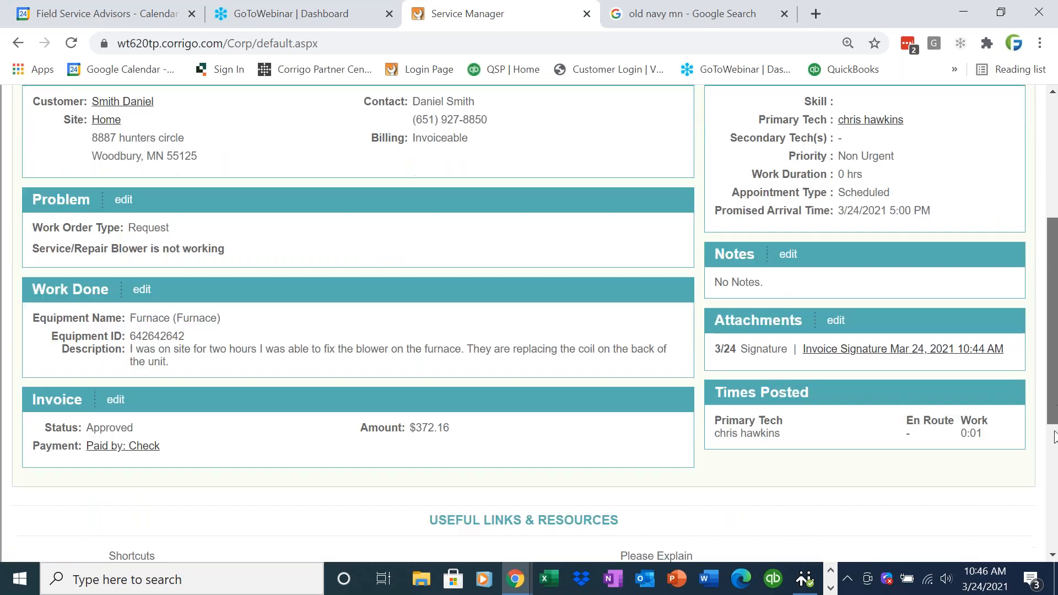
pyautogui.scroll(6, 661, 230)
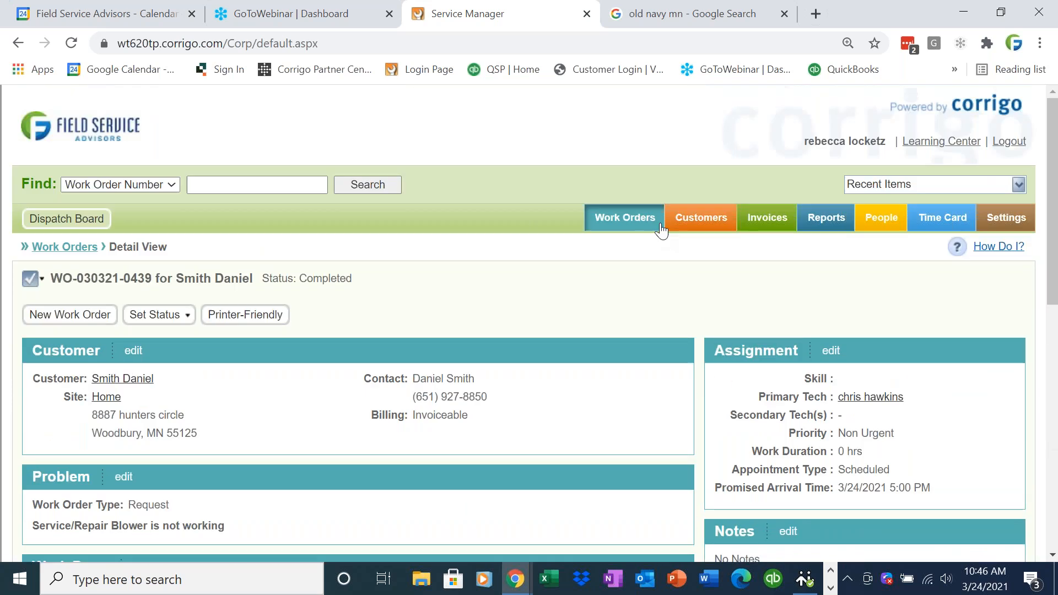
pyautogui.click(630, 224)
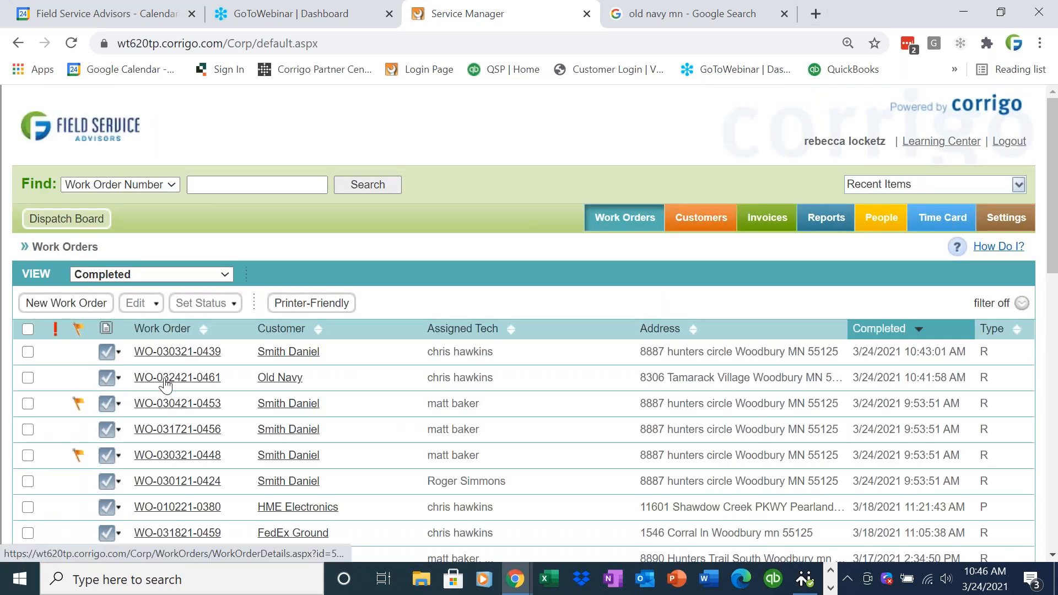
pyautogui.click(165, 378)
pyautogui.scroll(-2, 1049, 345)
pyautogui.scroll(-4, 1050, 344)
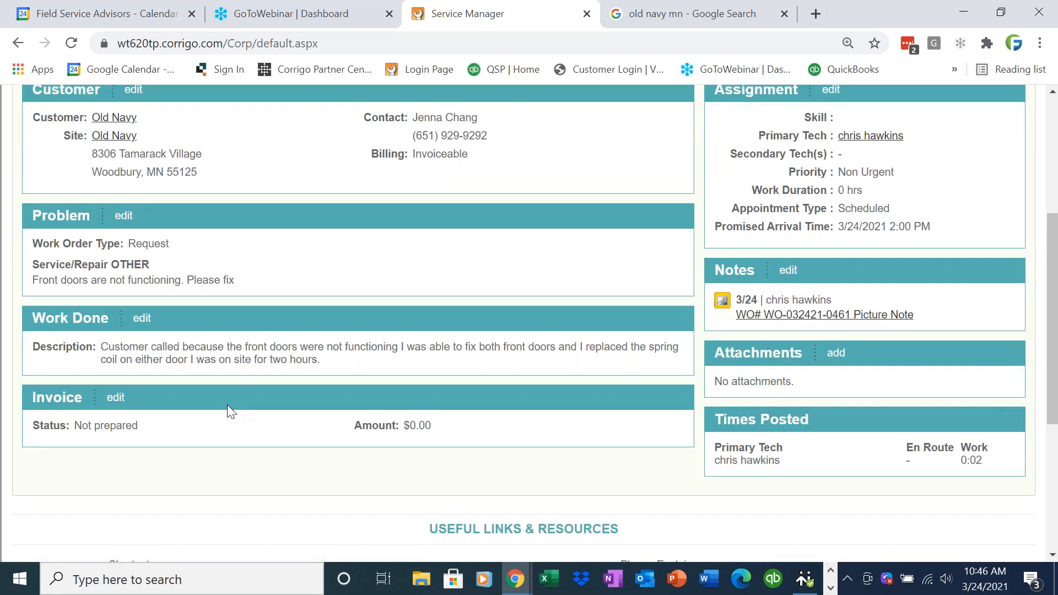
# - Clear part of the work-done text and add a Labor charge with quantity 2 at 150.00
pyautogui.click(115, 398)
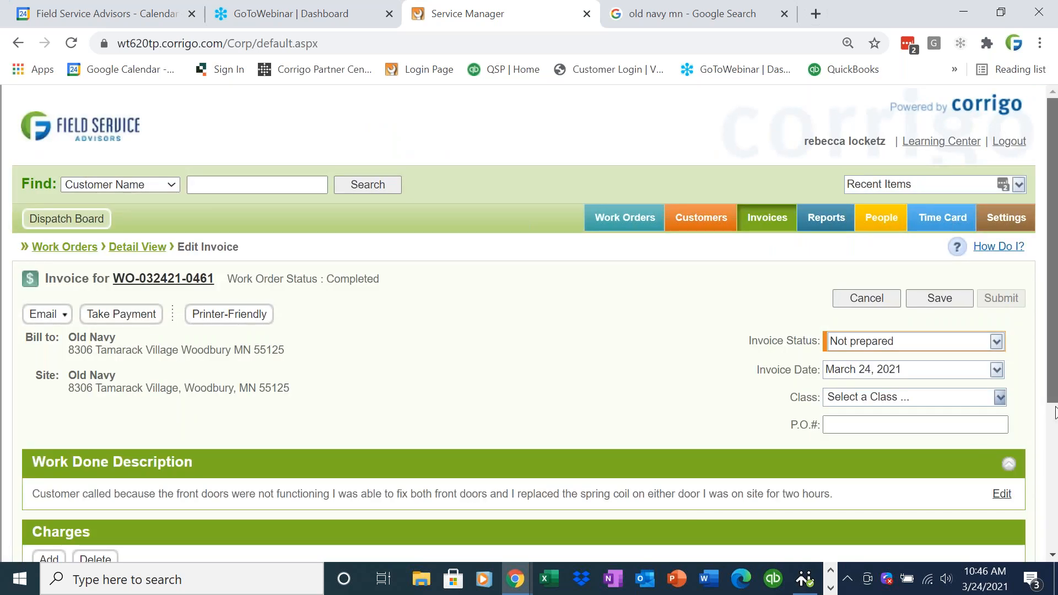
pyautogui.scroll(-2, 1054, 413)
pyautogui.moveTo(855, 372); pyautogui.dragTo(35, 373)
pyautogui.click(43, 385)
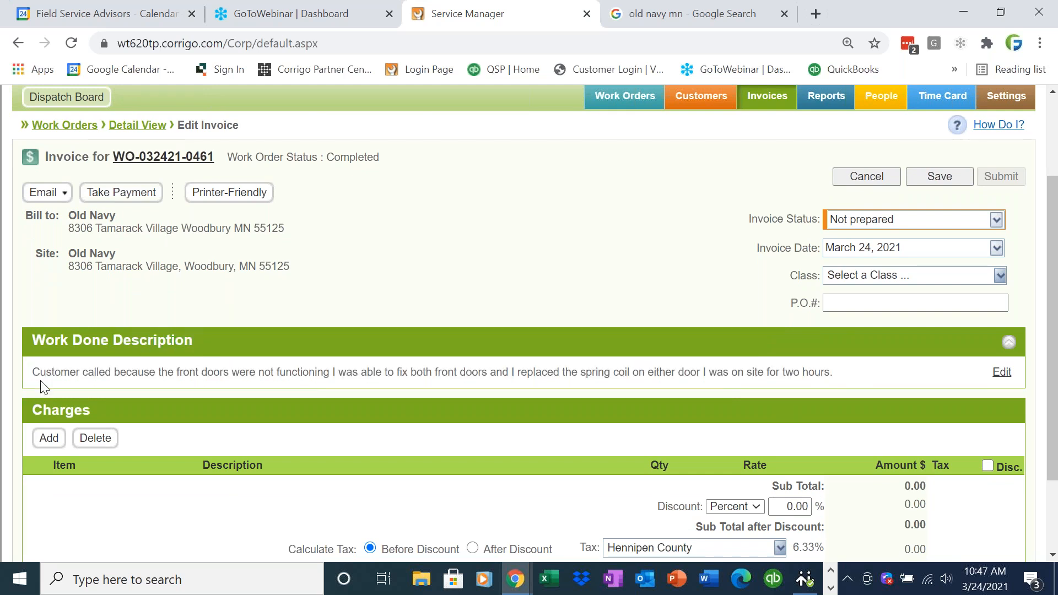
pyautogui.click(49, 437)
pyautogui.click(426, 193)
pyautogui.press('Return')
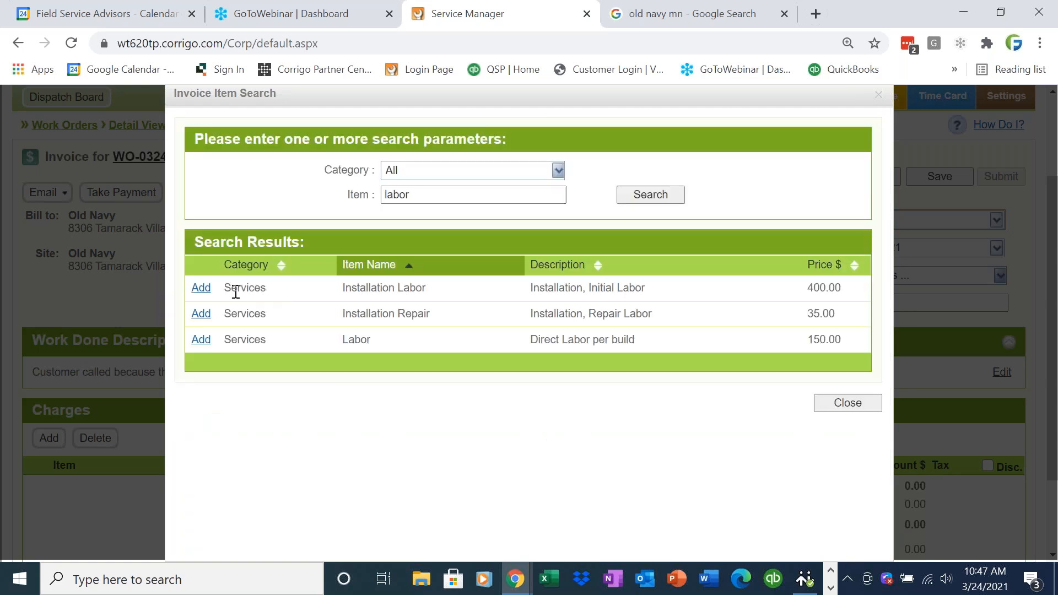
pyautogui.click(200, 339)
pyautogui.click(845, 402)
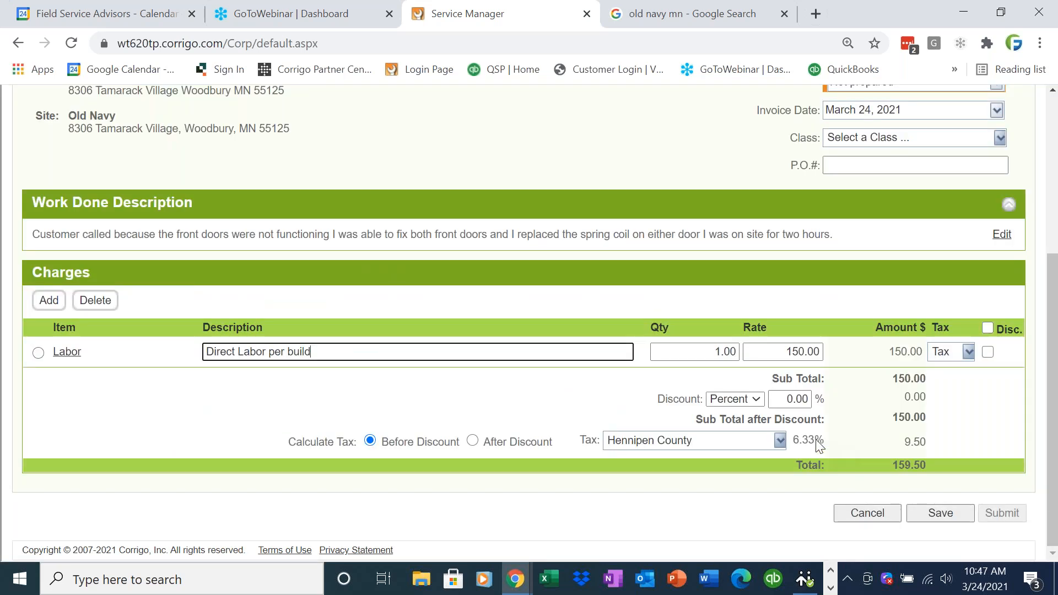
pyautogui.click(722, 353)
pyautogui.write('2')
pyautogui.click(291, 398)
# - Add a Parts line to the Old Navy invoice charges
pyautogui.click(48, 301)
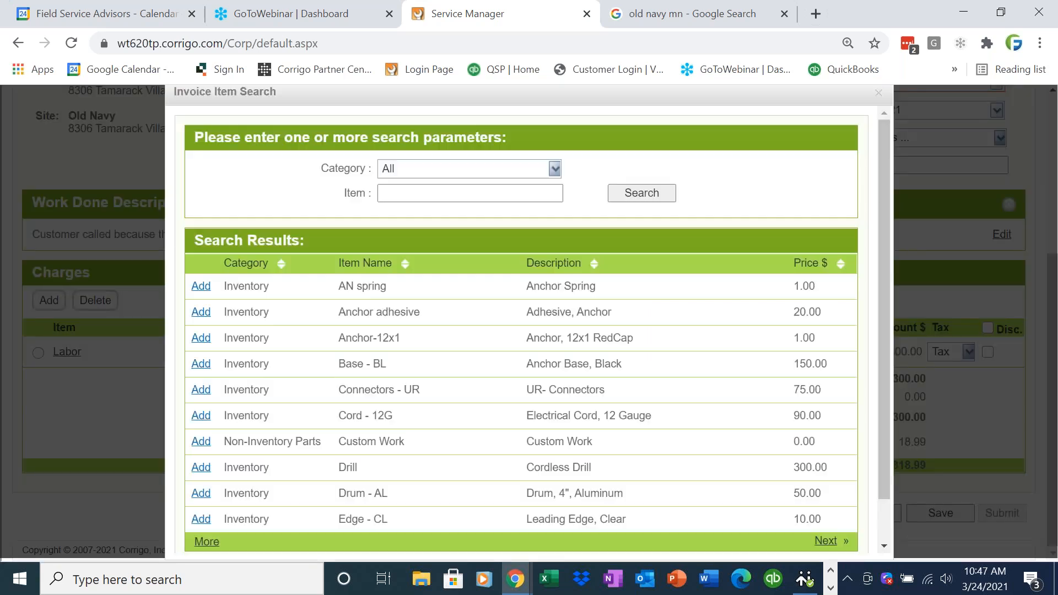
pyautogui.click(394, 196)
pyautogui.write('part')
pyautogui.press('Return')
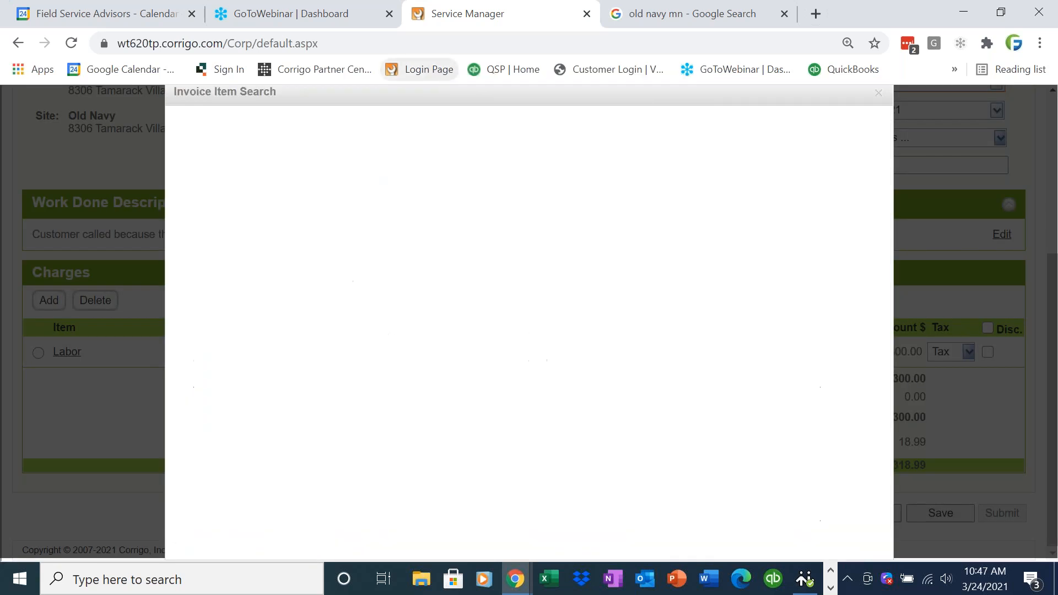
pyautogui.click(201, 285)
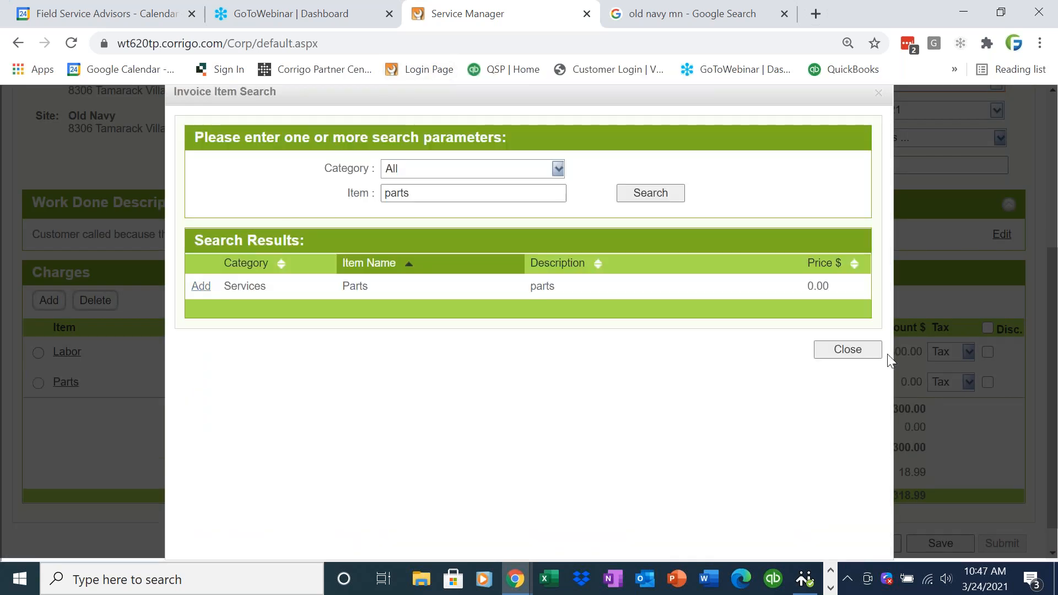
pyautogui.click(860, 353)
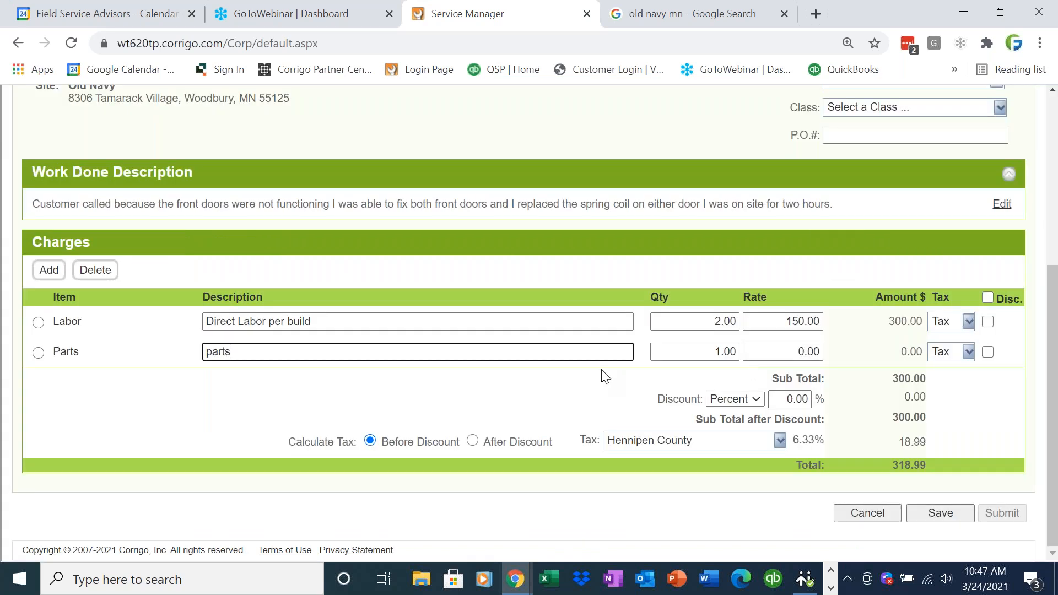
# - Describe the Parts line as 'Coil' with a rate of 30
pyautogui.write('Coil')
pyautogui.press('Tab')
pyautogui.press('Tab')
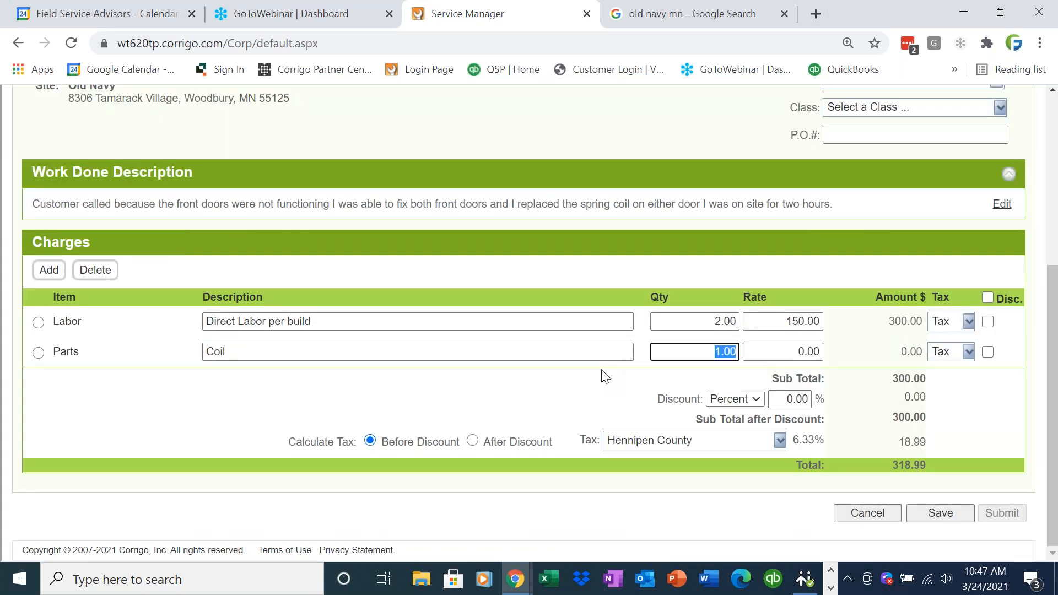
pyautogui.write('30')
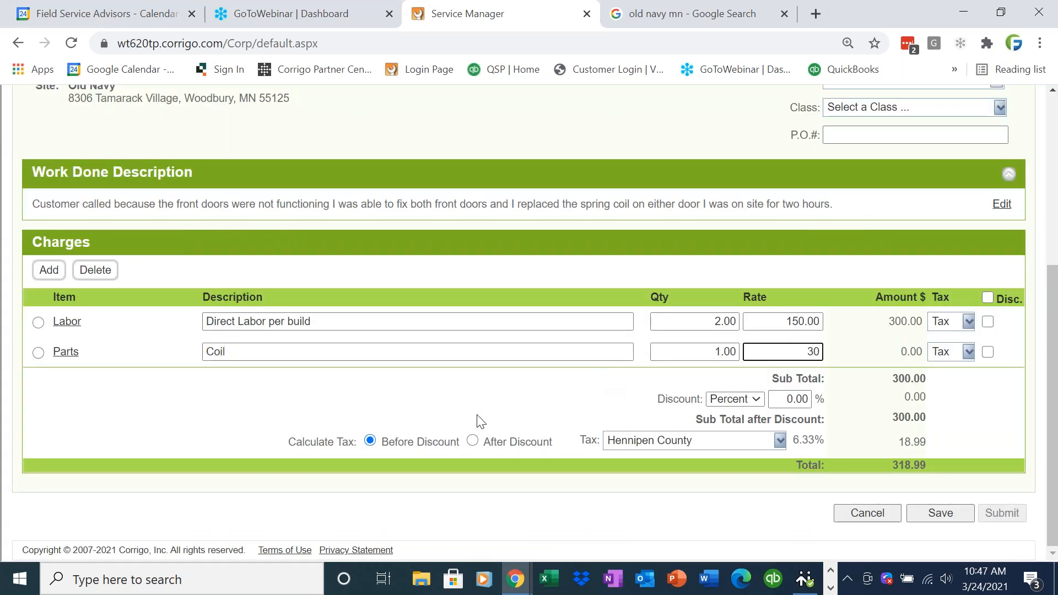
pyautogui.scroll(3, 1051, 433)
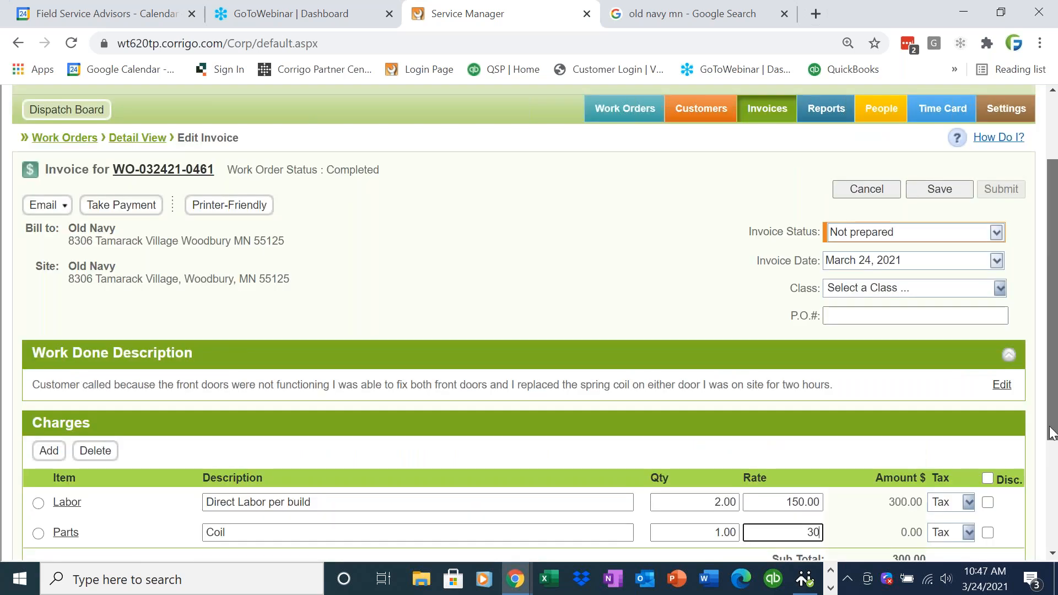
pyautogui.scroll(-3, 1051, 433)
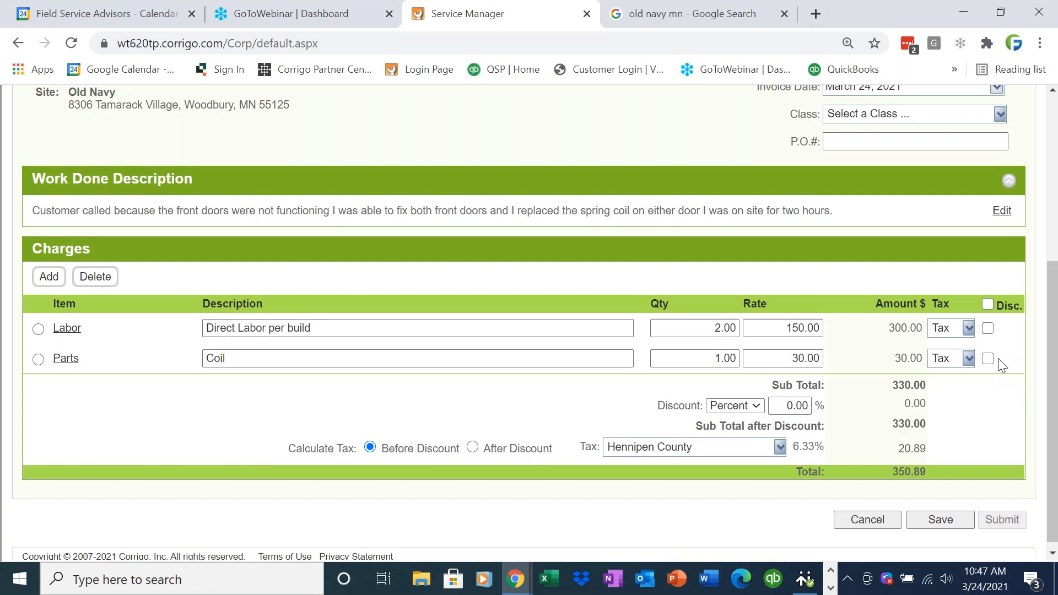
# - Make Labor non-taxable, keep Parts taxable, and save the invoice as Approved at 331.90
pyautogui.click(968, 329)
pyautogui.click(949, 347)
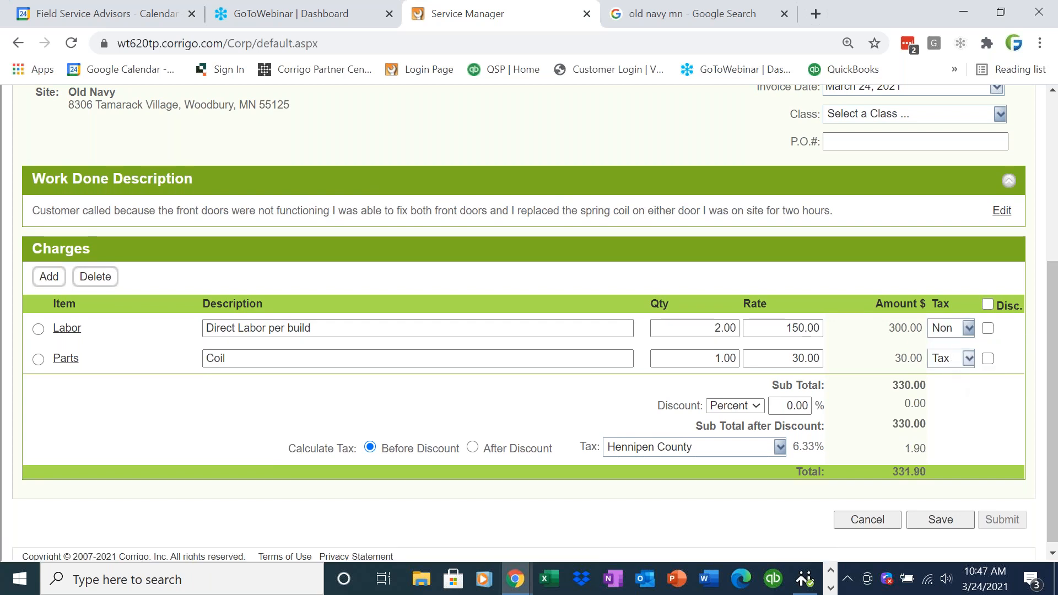
pyautogui.moveTo(1055, 346); pyautogui.dragTo(1052, 282)
pyautogui.click(968, 359)
pyautogui.click(968, 361)
pyautogui.click(995, 149)
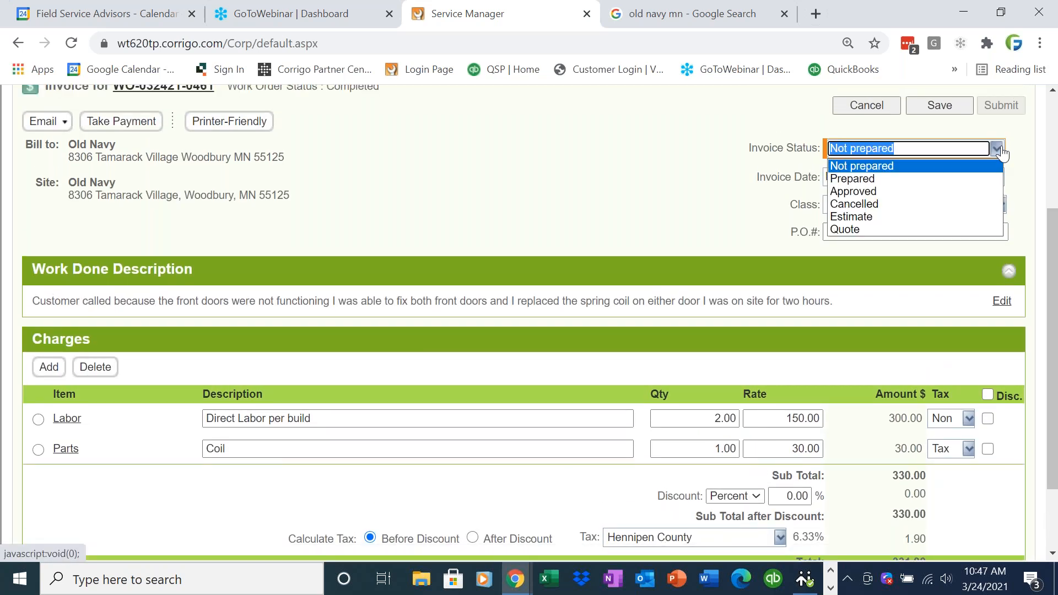
pyautogui.click(963, 191)
pyautogui.click(943, 111)
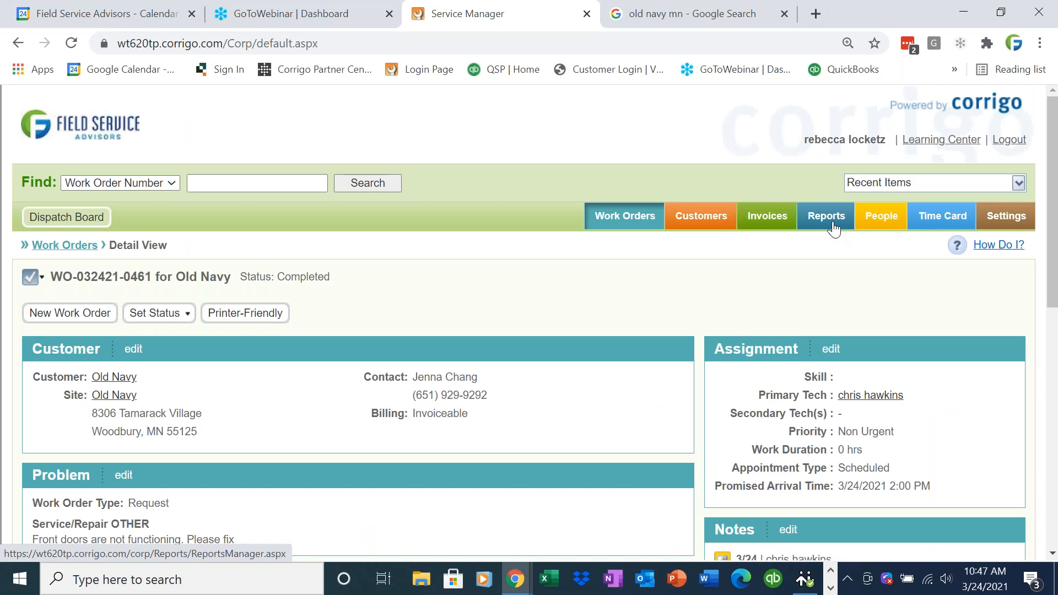
pyautogui.click(834, 229)
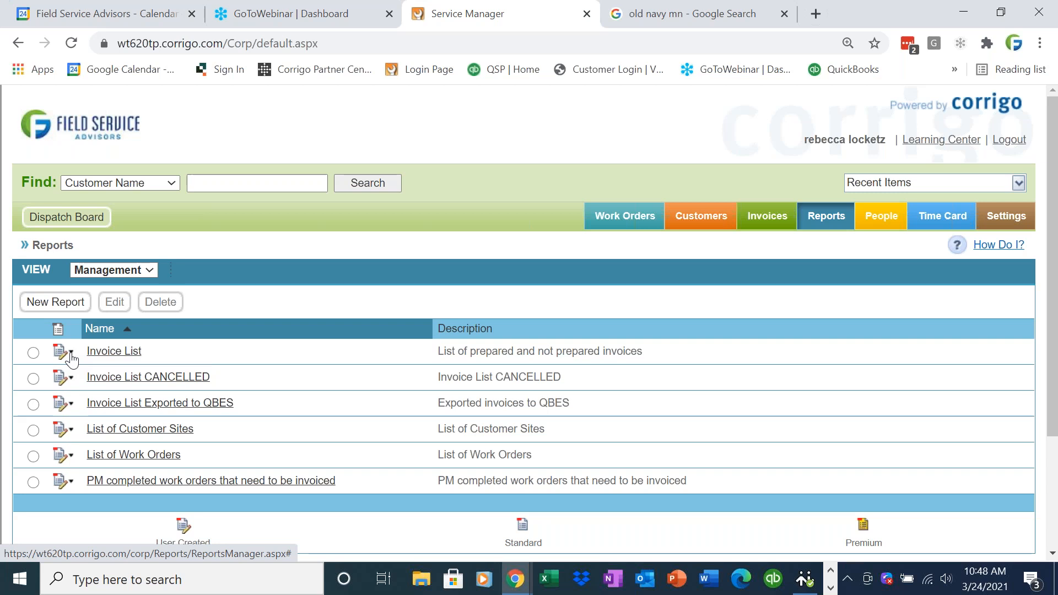
pyautogui.click(71, 354)
pyautogui.click(96, 389)
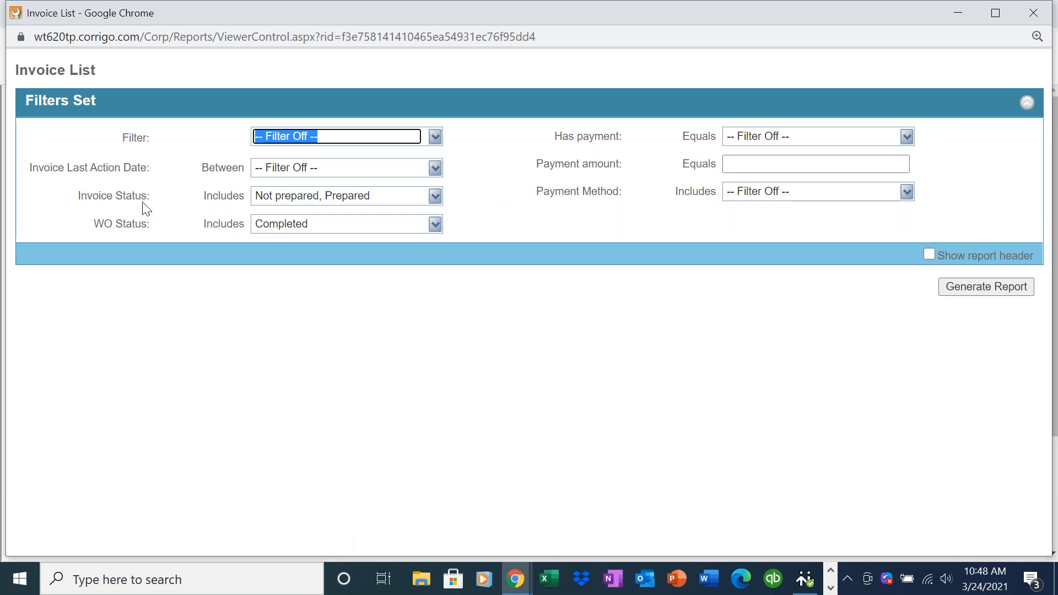
pyautogui.moveTo(175, 212); pyautogui.dragTo(73, 216)
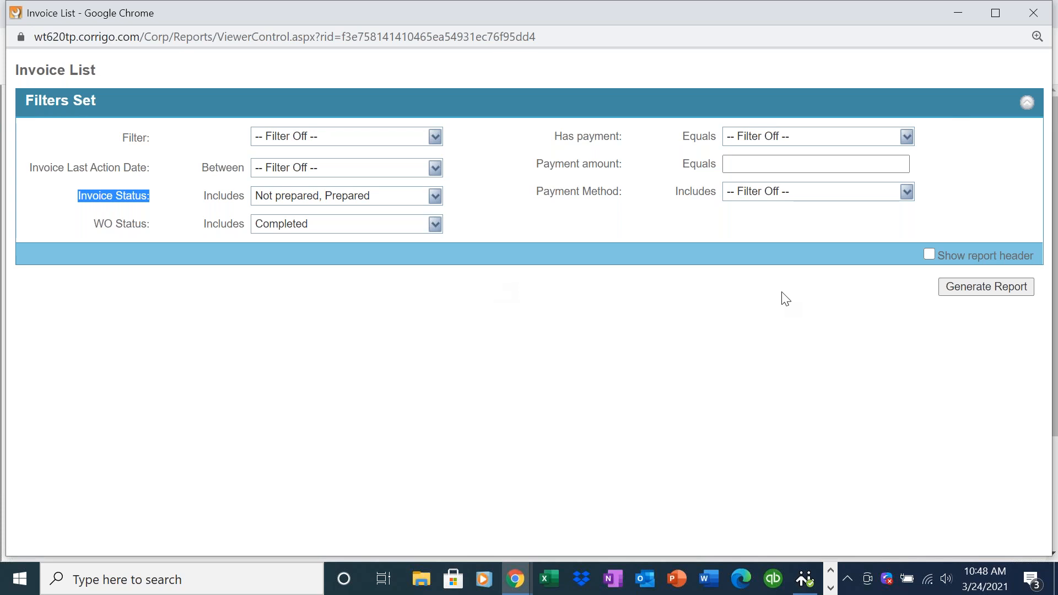
pyautogui.click(964, 294)
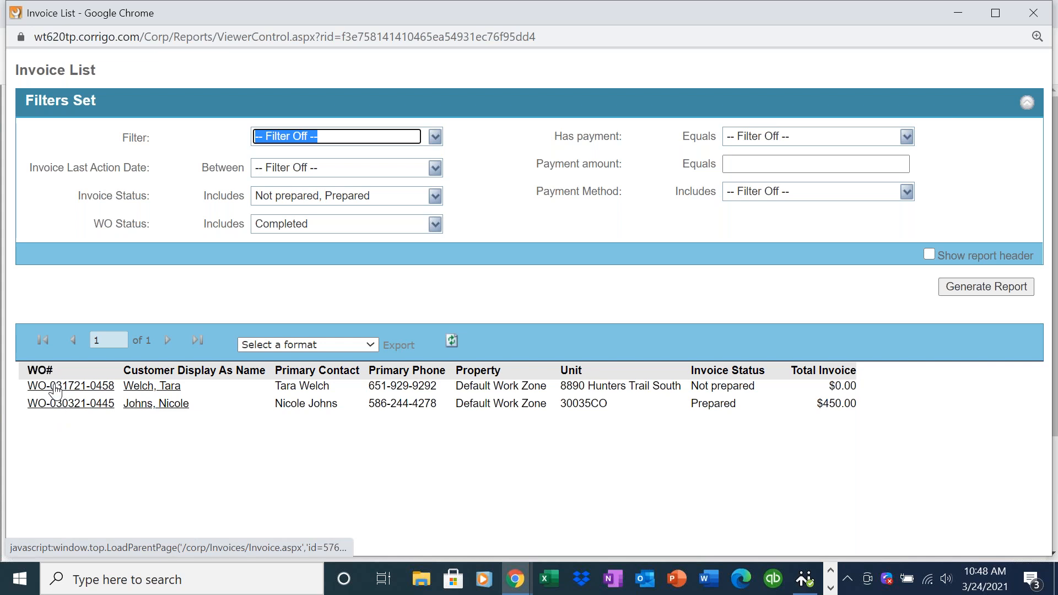
pyautogui.click(55, 387)
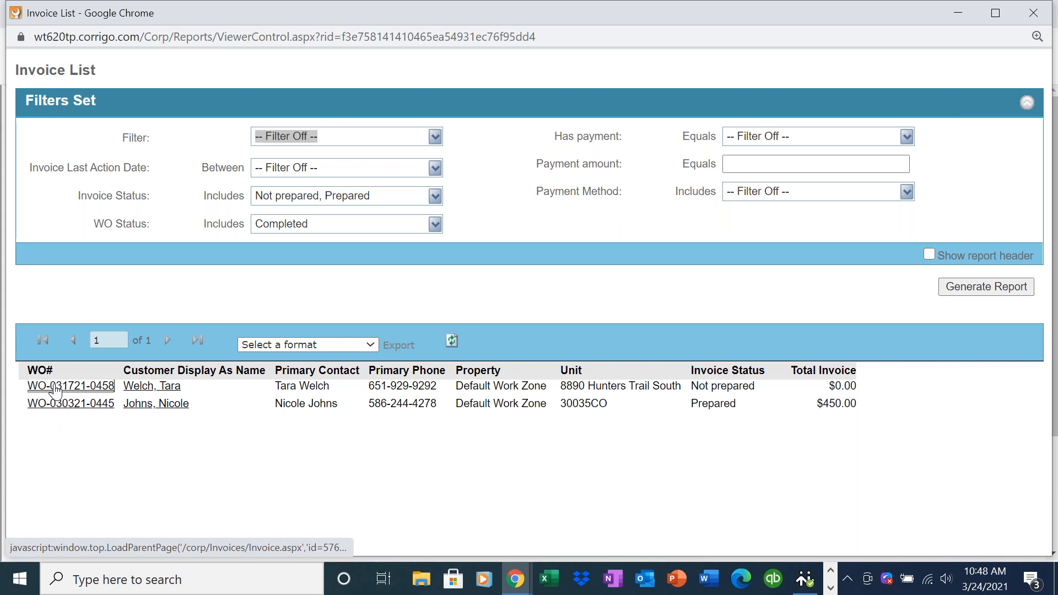
pyautogui.click(961, 9)
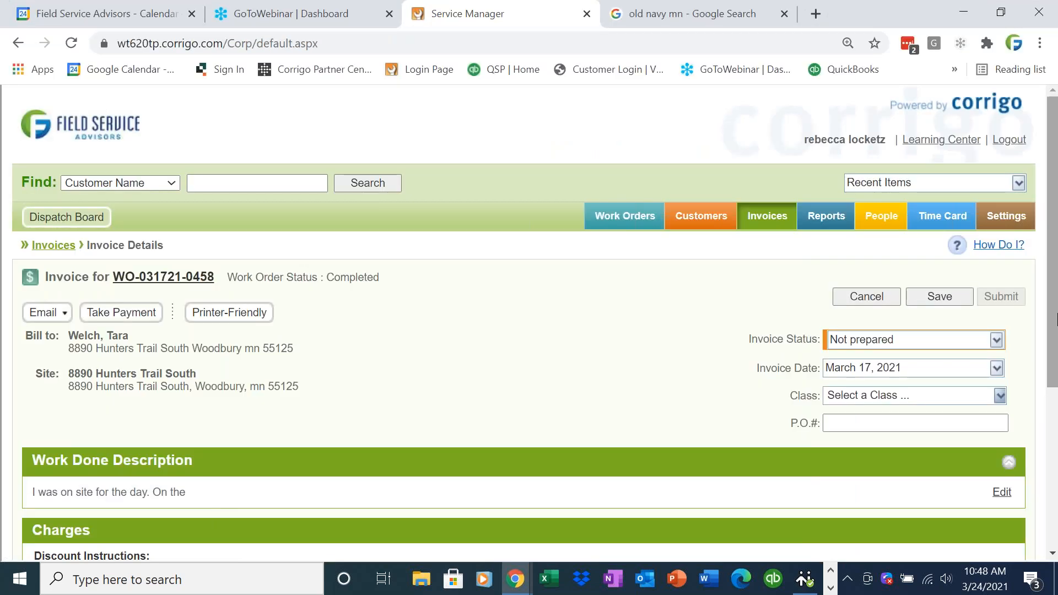
pyautogui.scroll(-2, 1054, 356)
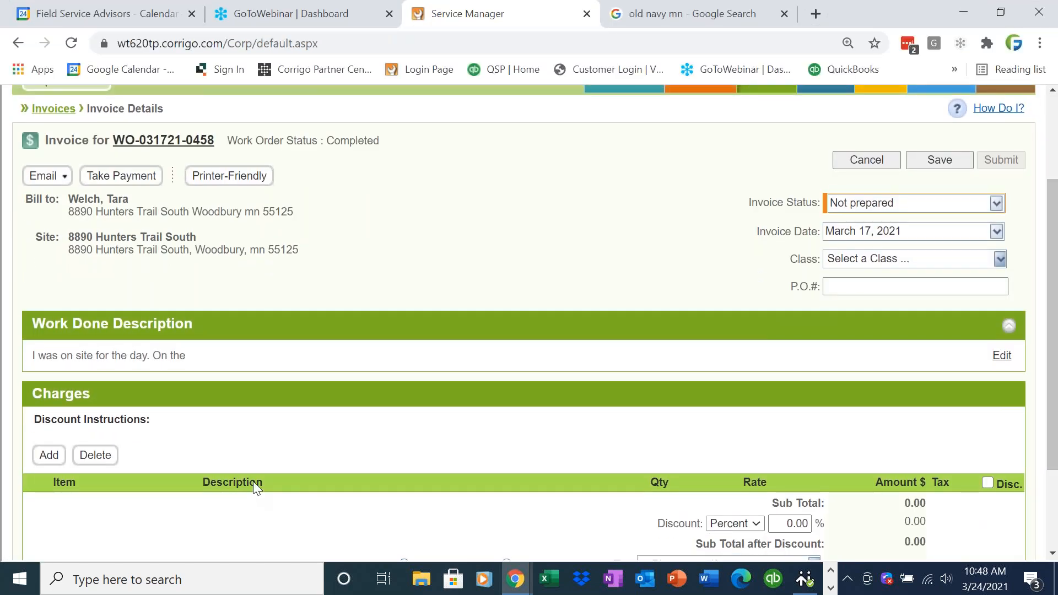
pyautogui.click(50, 455)
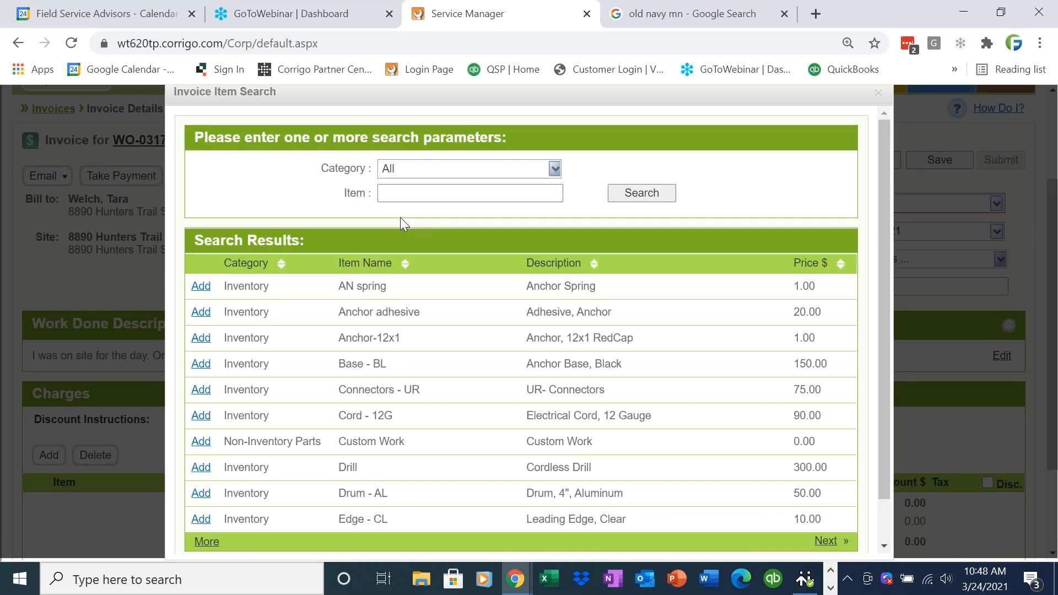
pyautogui.click(444, 189)
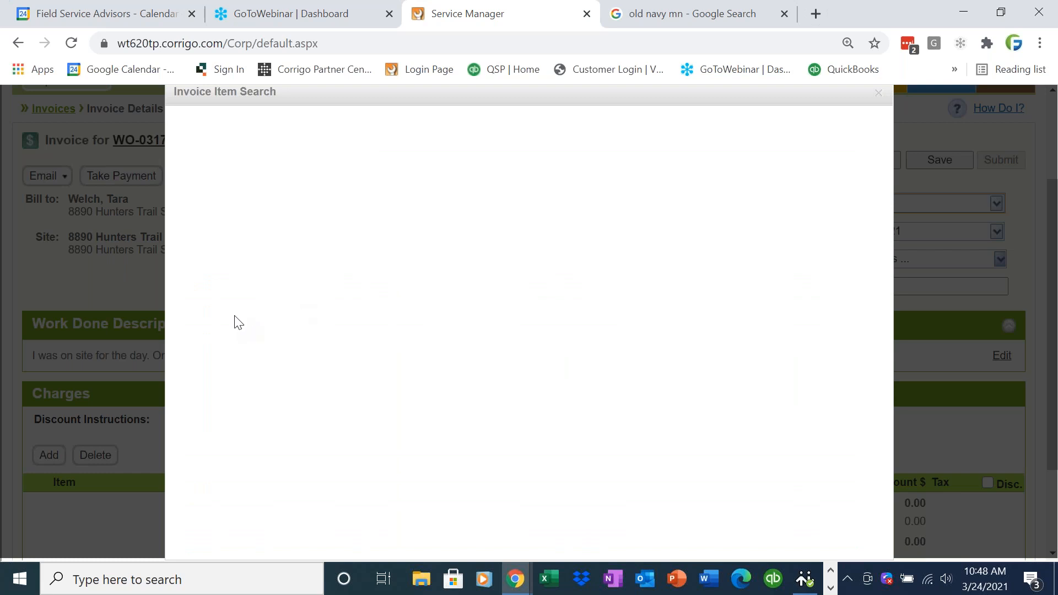
pyautogui.click(200, 337)
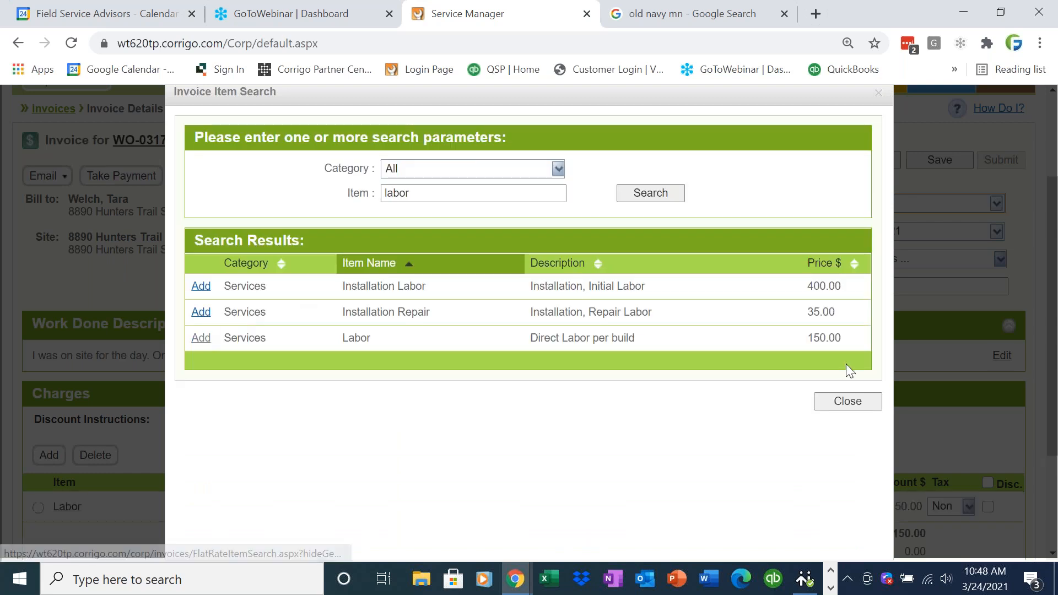
pyautogui.click(846, 402)
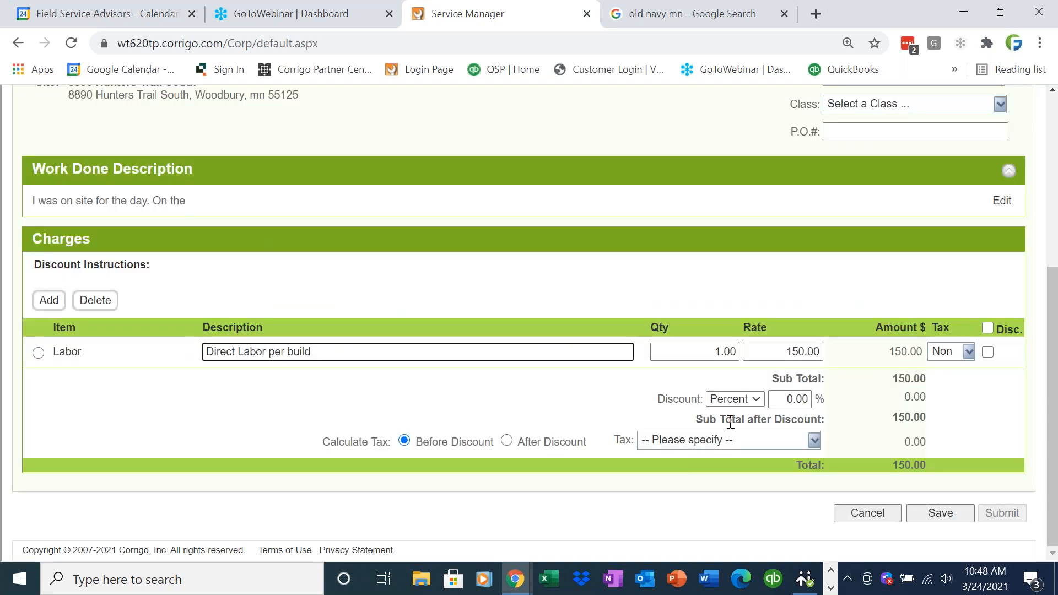
pyautogui.click(727, 351)
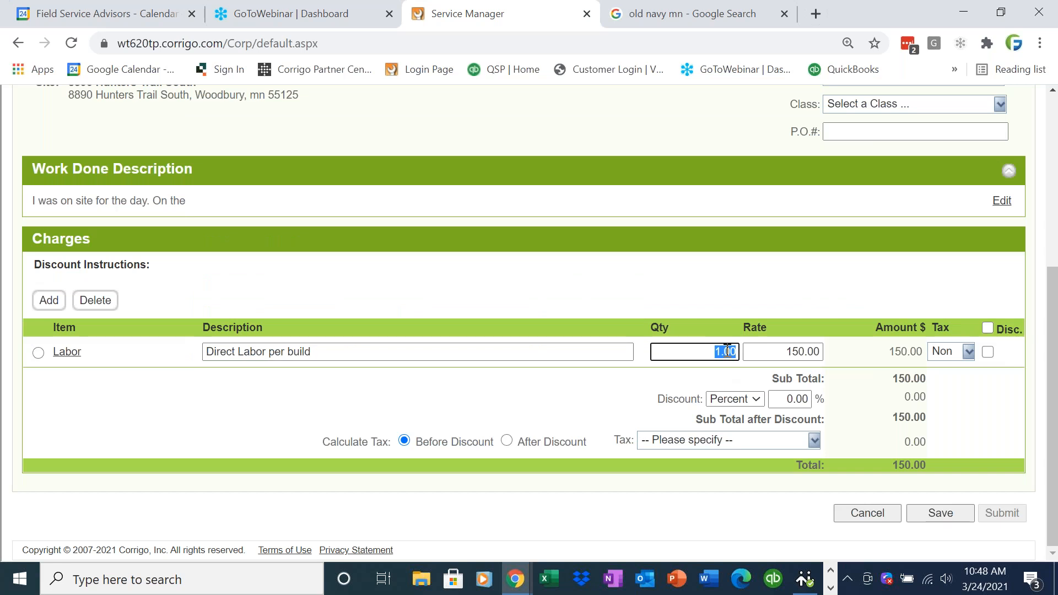
pyautogui.write('8')
pyautogui.click(837, 402)
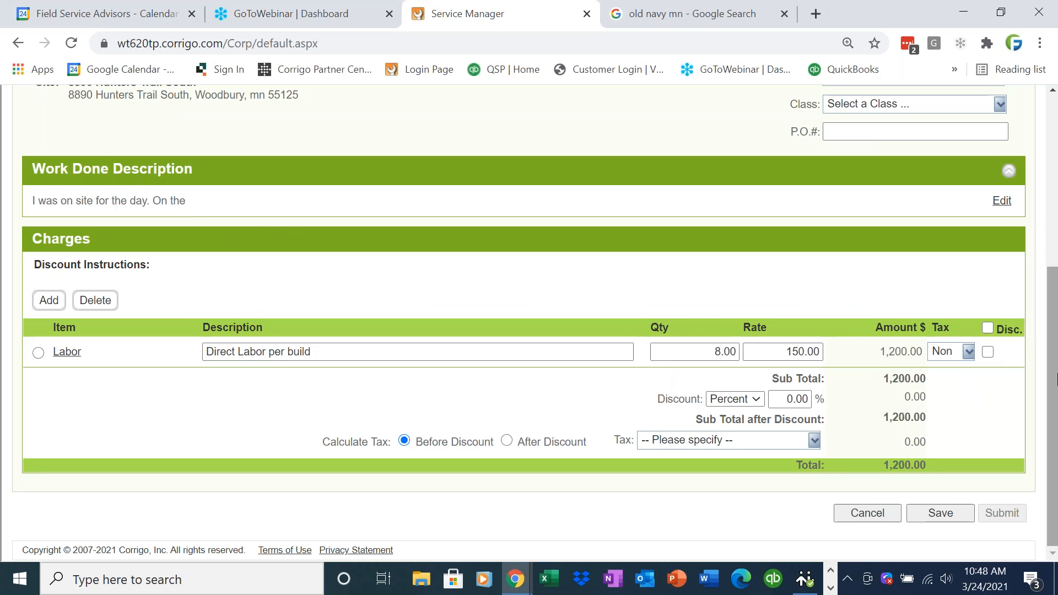
# - Set the invoice status to Approved and save it at 1,200.00
pyautogui.scroll(3, 315, 315)
pyautogui.moveTo(199, 355); pyautogui.dragTo(33, 354)
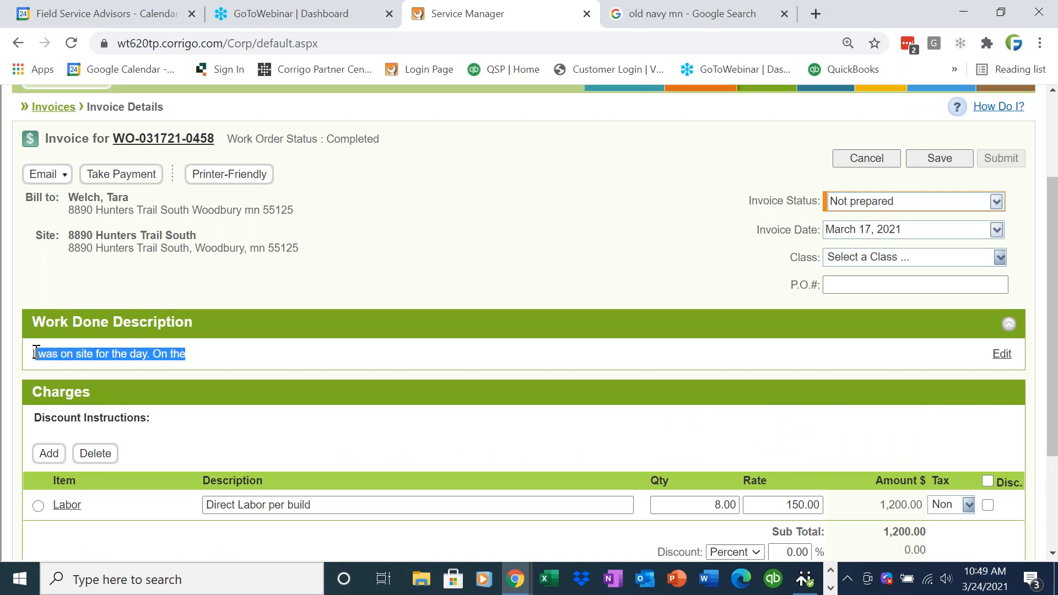
pyautogui.click(455, 343)
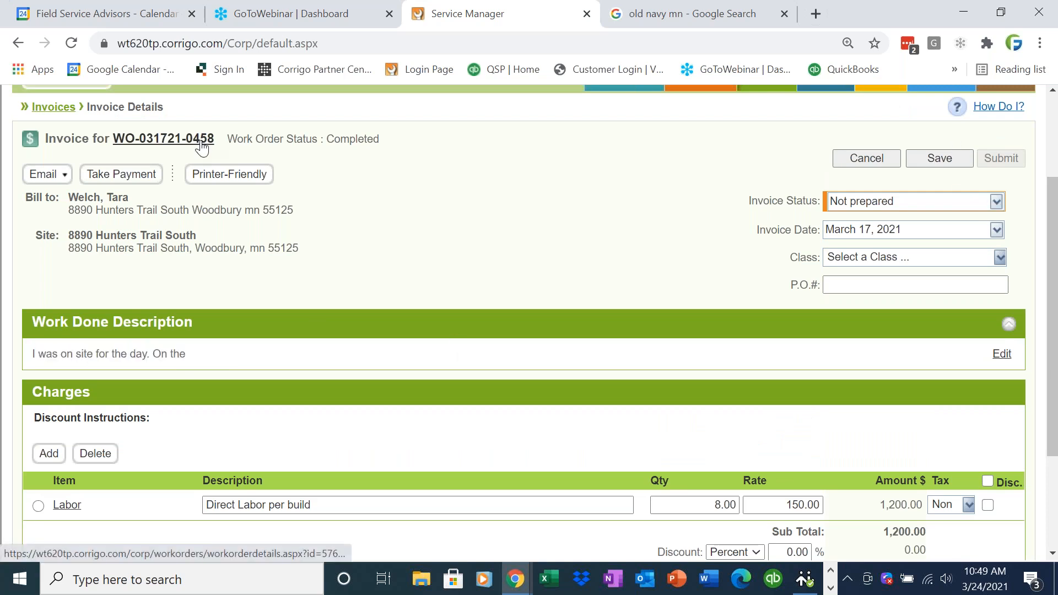
pyautogui.click(995, 201)
pyautogui.click(952, 244)
pyautogui.click(940, 162)
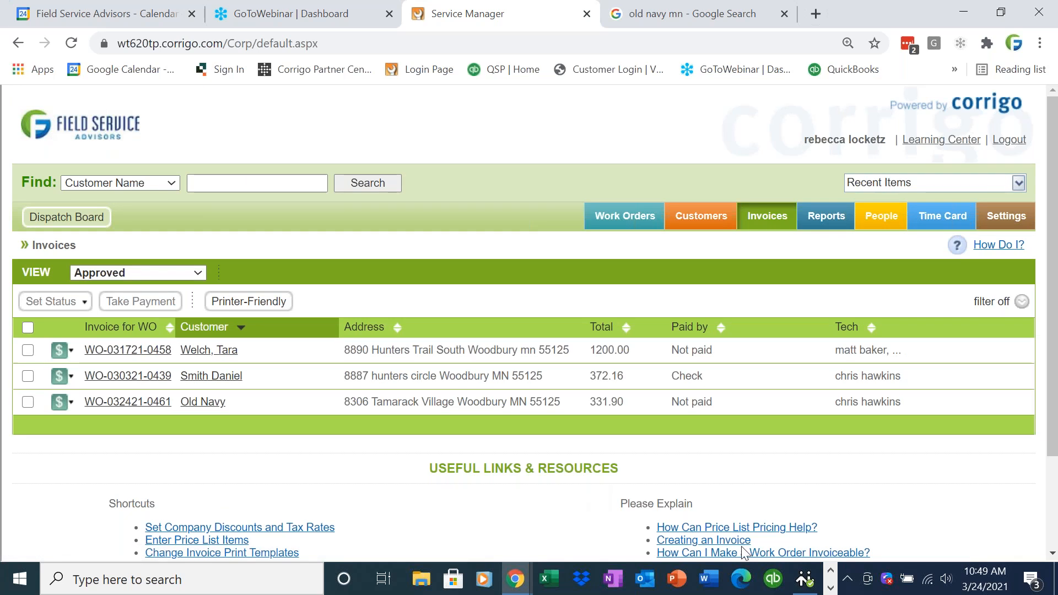
pyautogui.moveTo(520, 582)
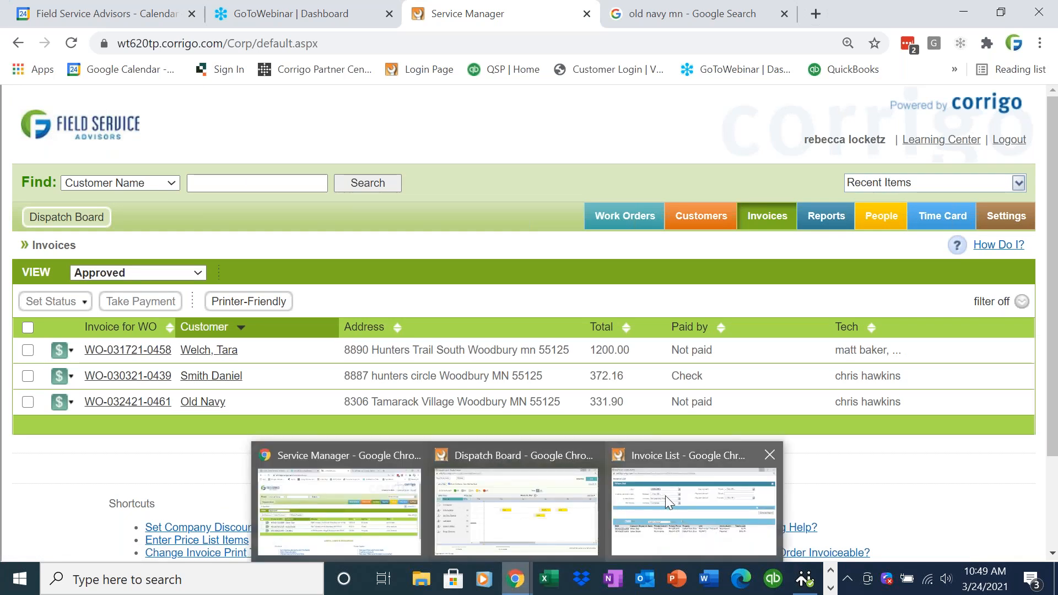
pyautogui.click(668, 495)
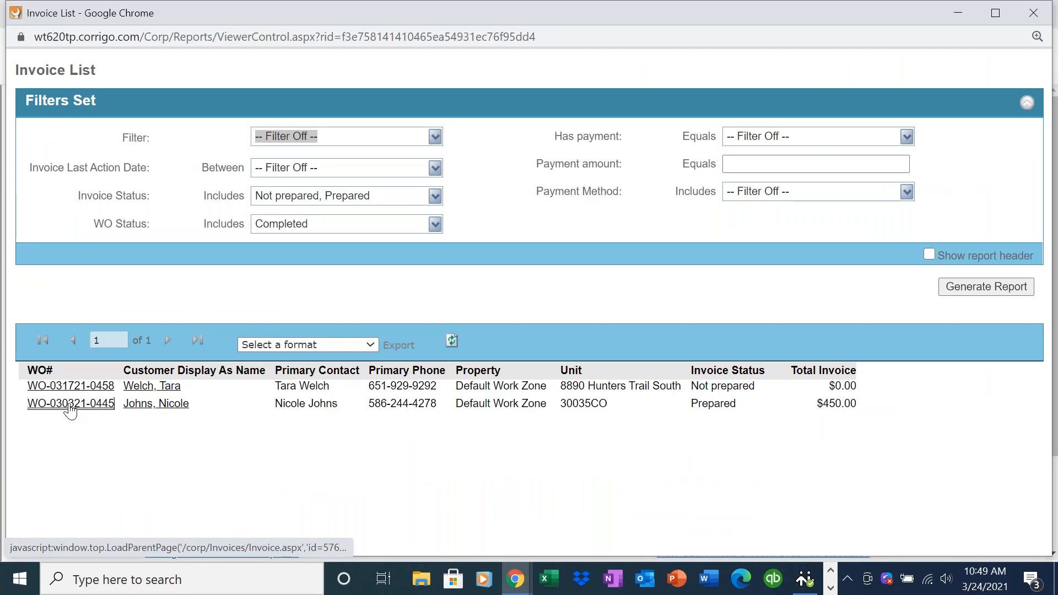
pyautogui.click(958, 13)
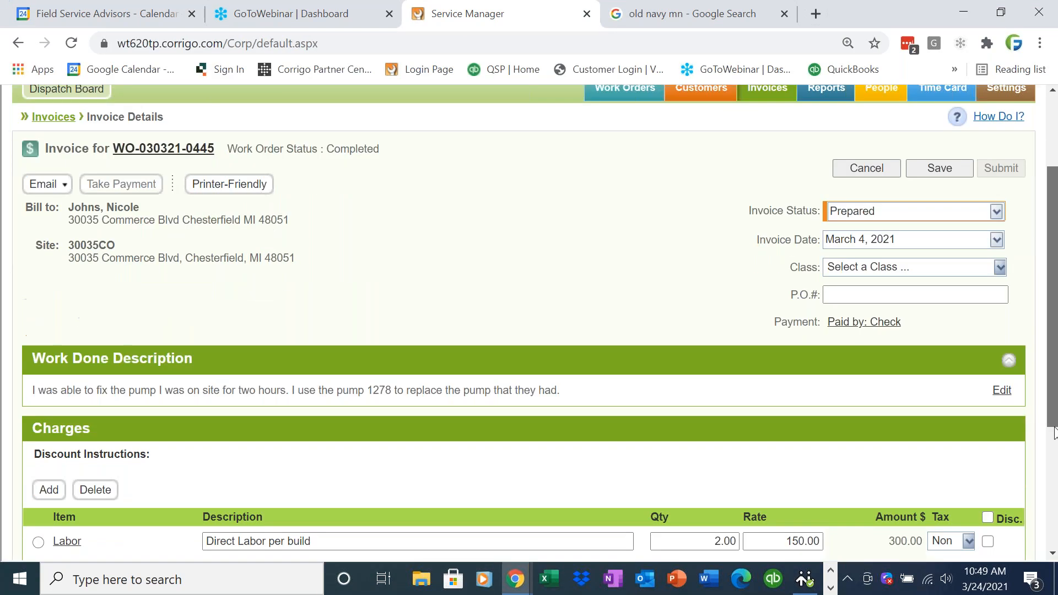
pyautogui.scroll(-2, 1054, 433)
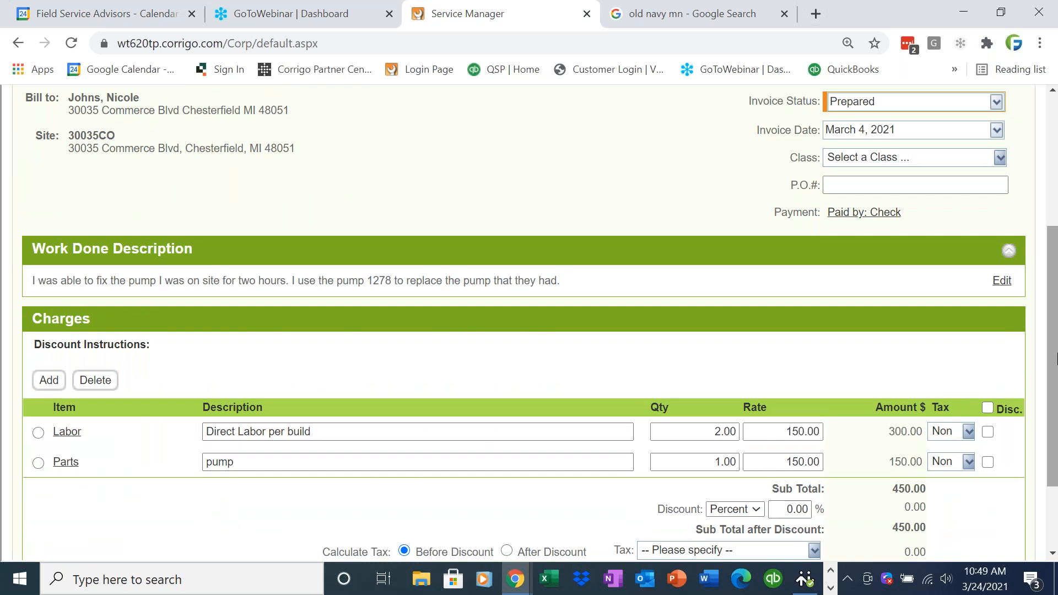
pyautogui.scroll(3, 1054, 358)
pyautogui.click(995, 283)
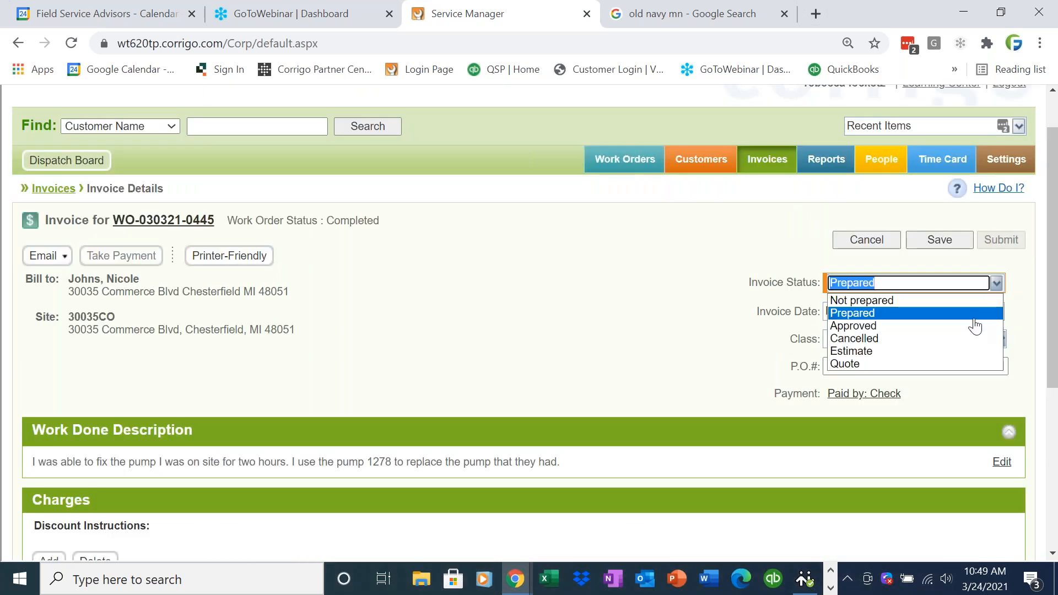
pyautogui.click(973, 327)
pyautogui.click(952, 242)
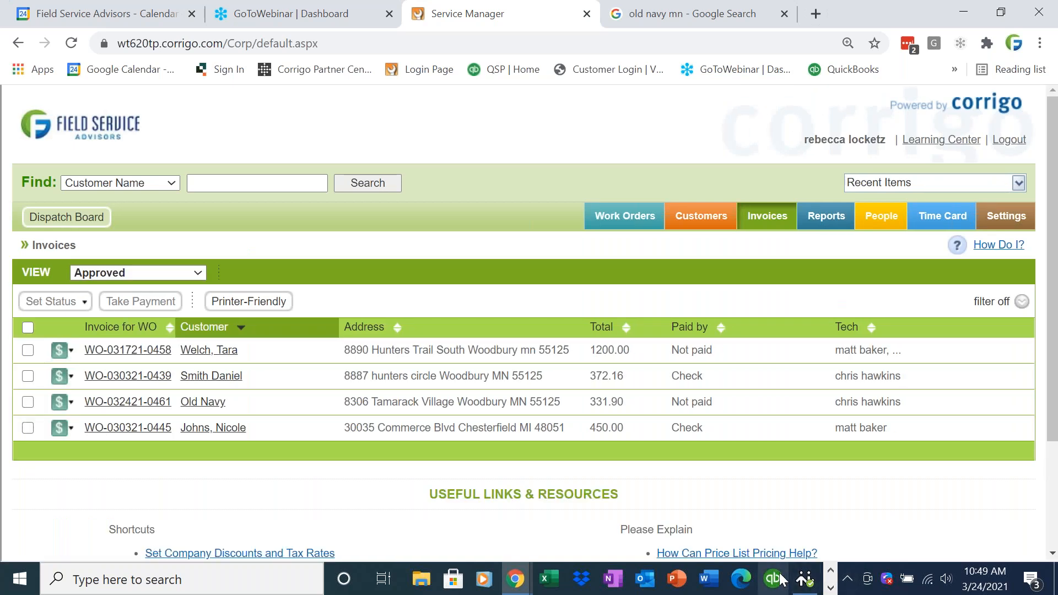
# - Switch to QuickBooks and run File > Intuit Field Svc. Integration > Synchronize
pyautogui.click(829, 587)
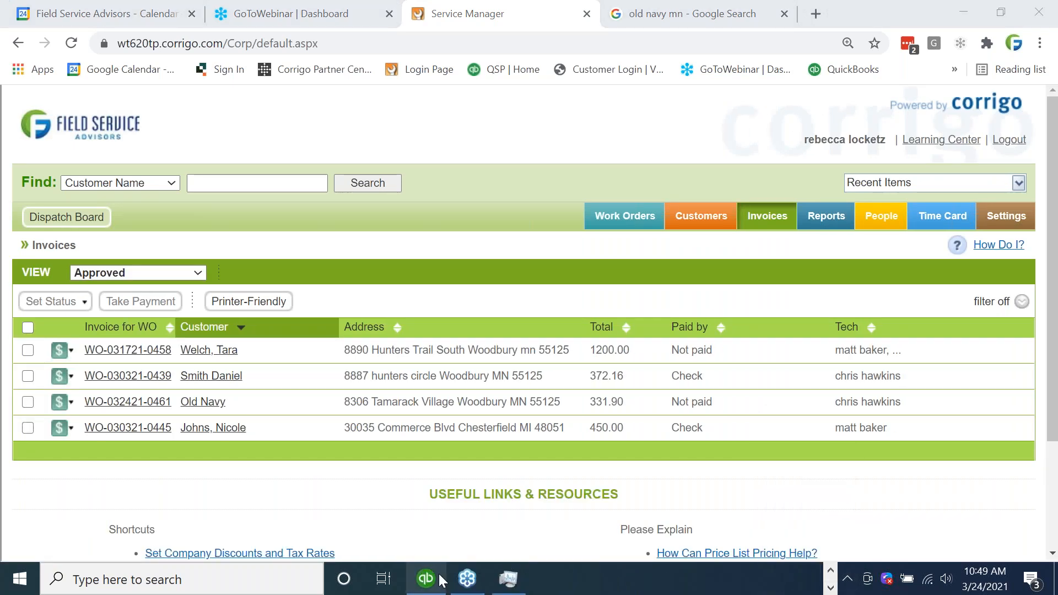
pyautogui.click(425, 498)
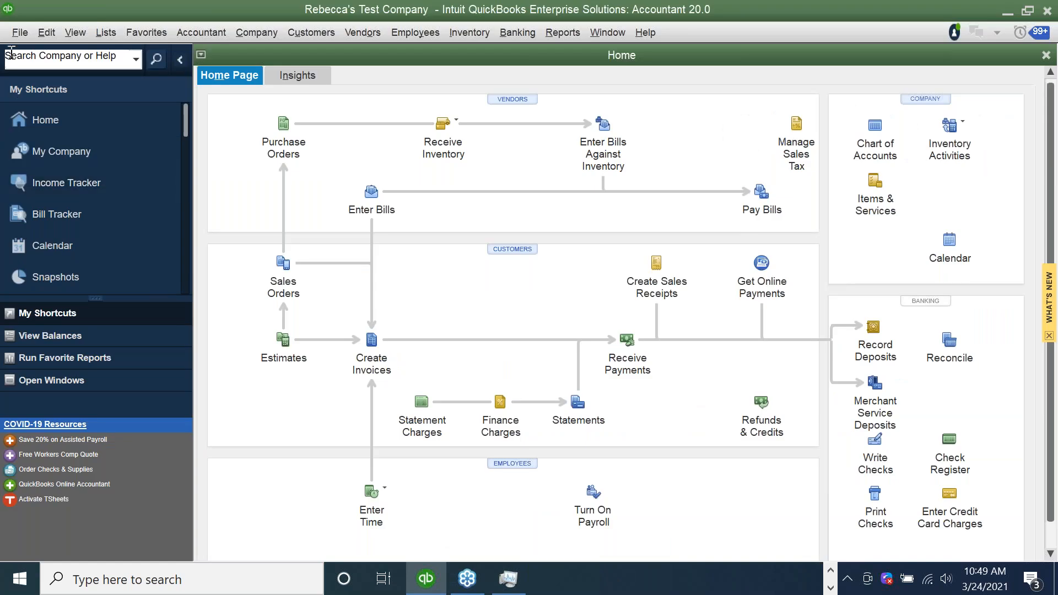
pyautogui.click(20, 32)
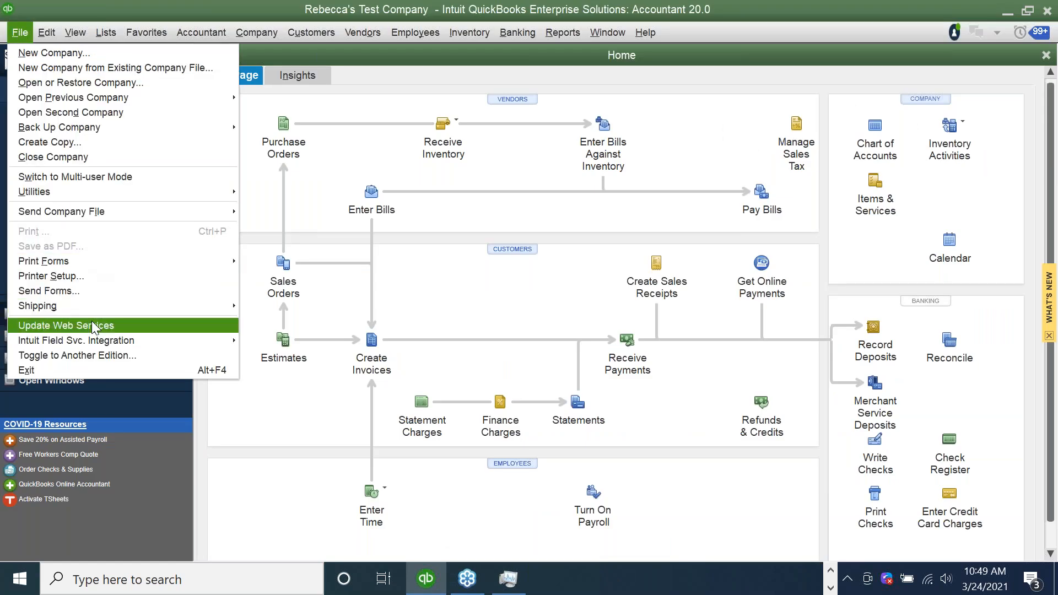
pyautogui.moveTo(107, 341)
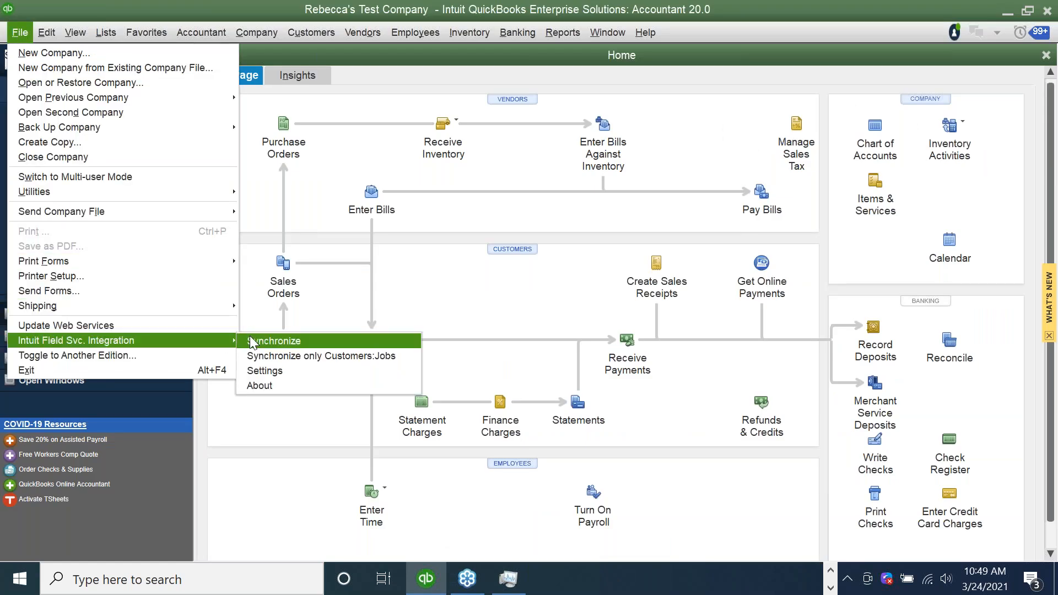
pyautogui.click(250, 341)
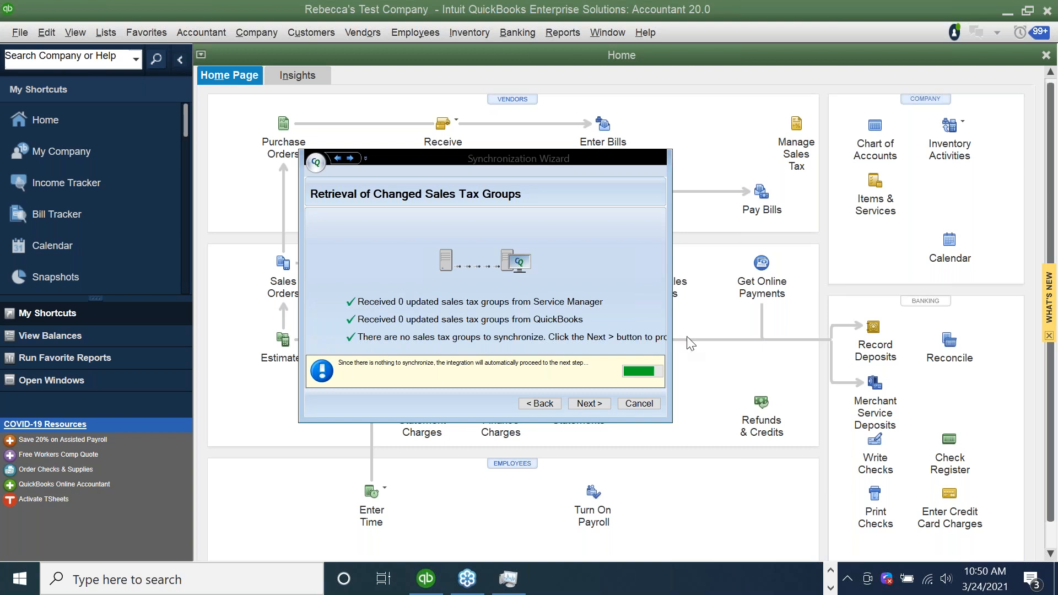
# - Sync the changed customer Old Navy, then the changed sites and items
pyautogui.click(830, 572)
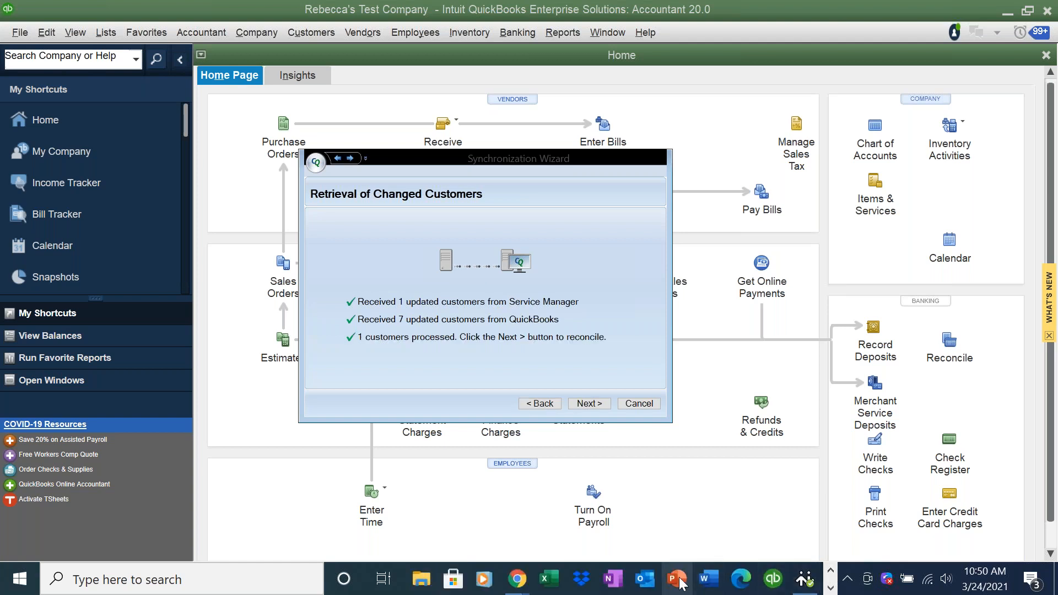
pyautogui.click(590, 405)
pyautogui.click(590, 405)
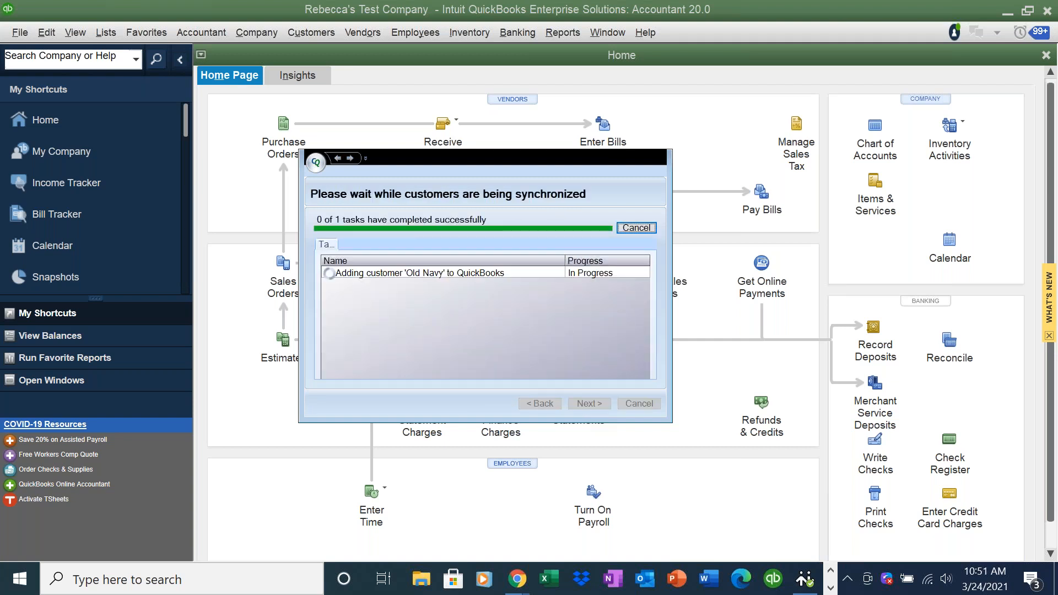
pyautogui.click(589, 404)
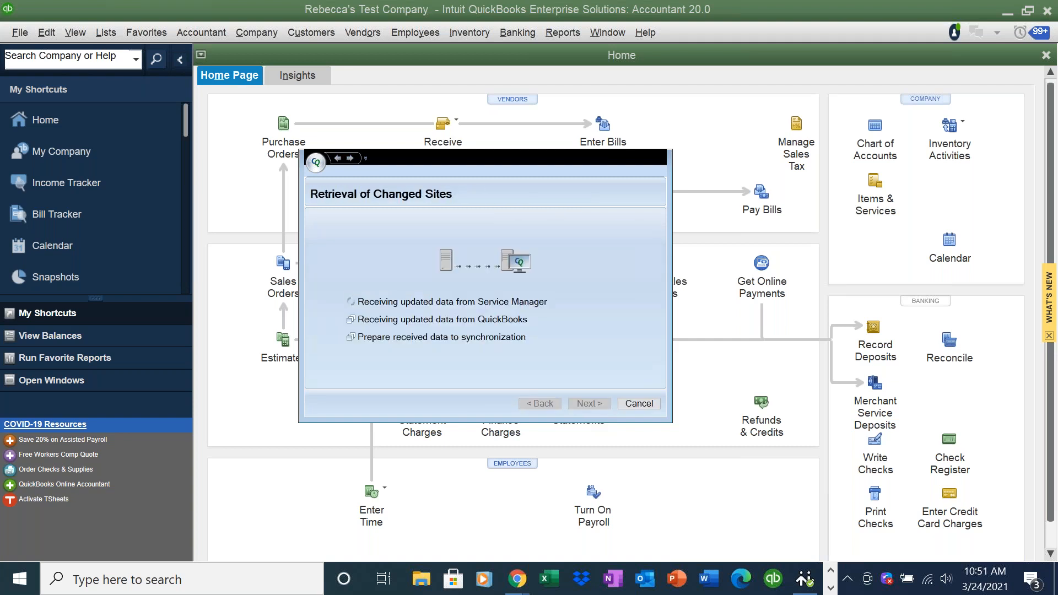
pyautogui.click(589, 403)
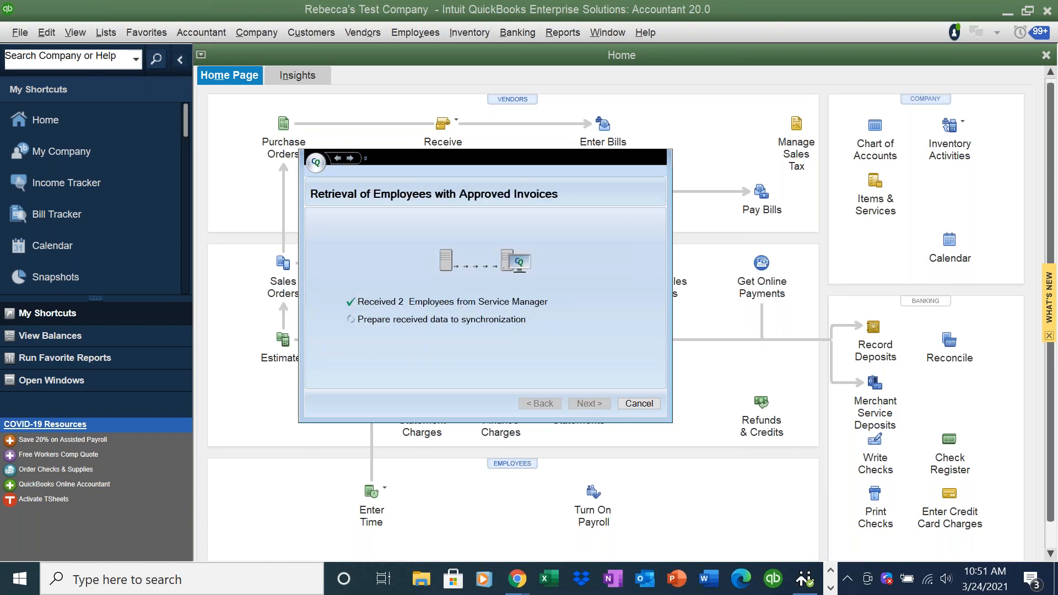
# - Accept the matches for both employees and proceed to the approved-invoice retrieval
pyautogui.press('Return')
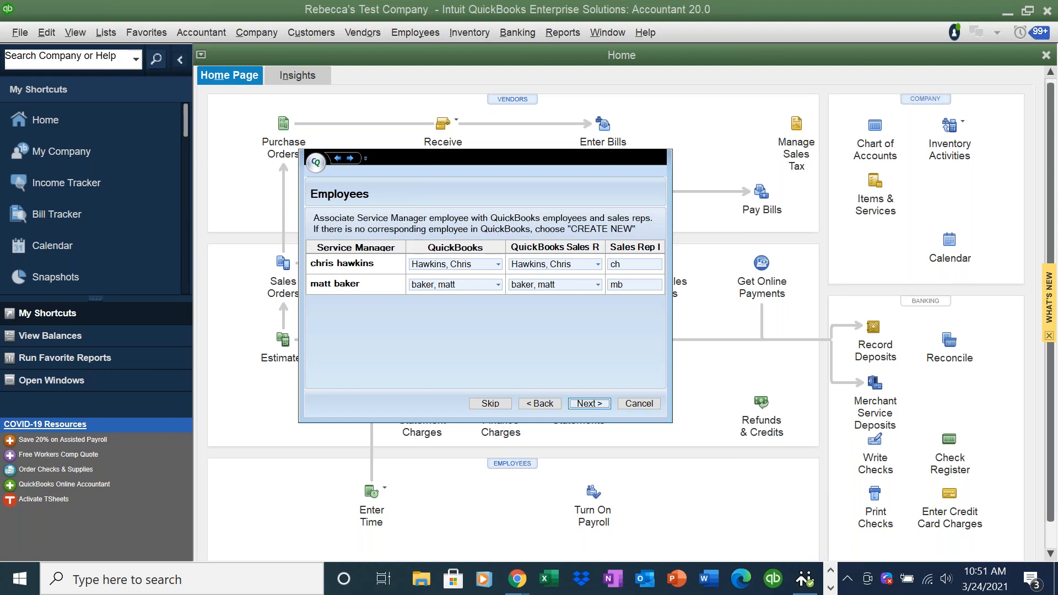
pyautogui.press('Return')
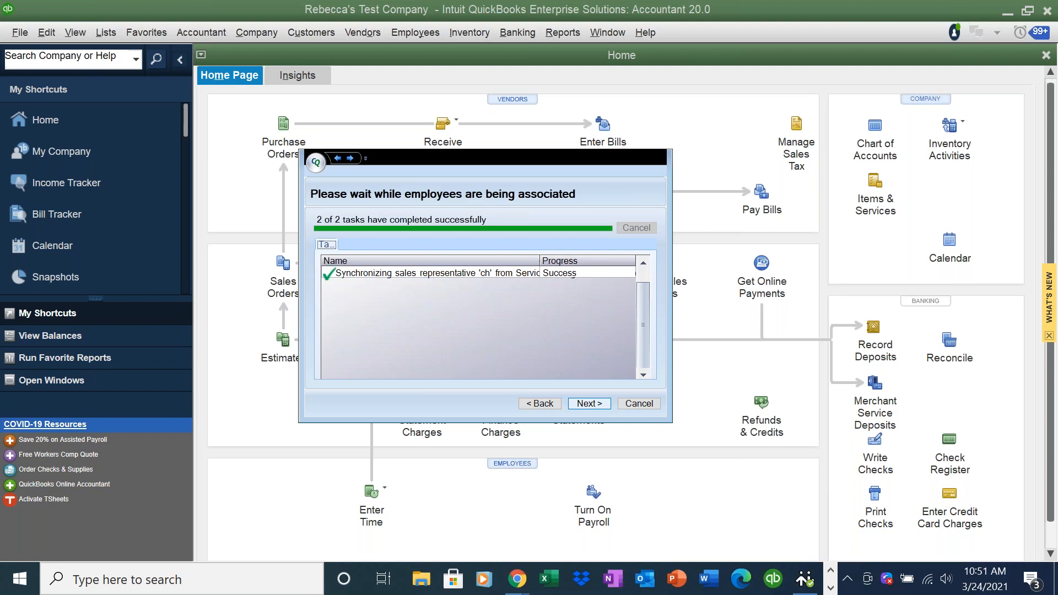
pyautogui.click(588, 403)
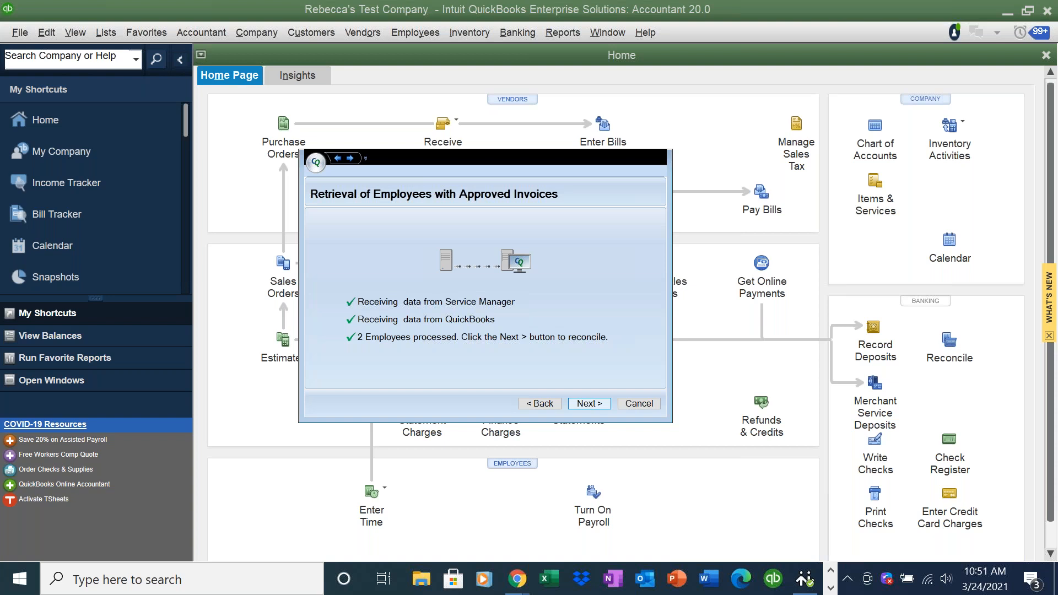
pyautogui.click(588, 403)
pyautogui.click(588, 403)
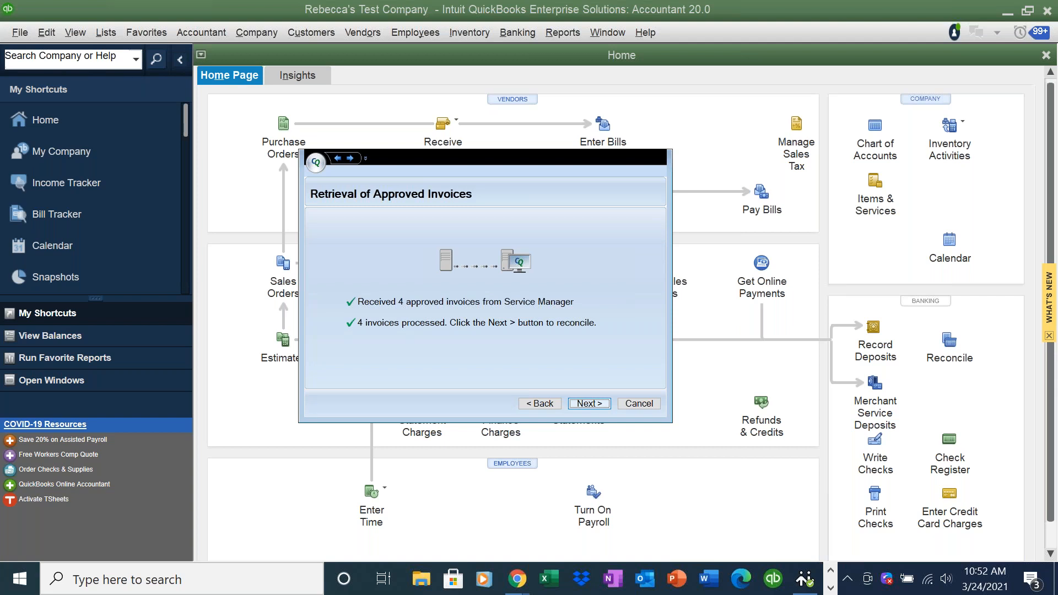
# - Import the four approved invoices and two payments, then finish the Synchronization Wizard
pyautogui.click(590, 406)
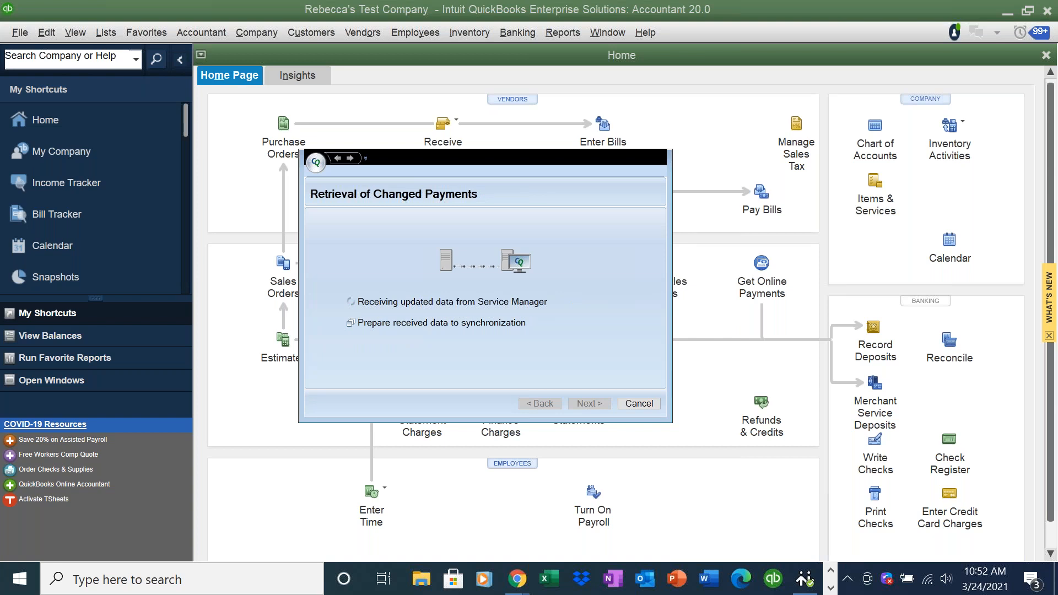
pyautogui.press('Return')
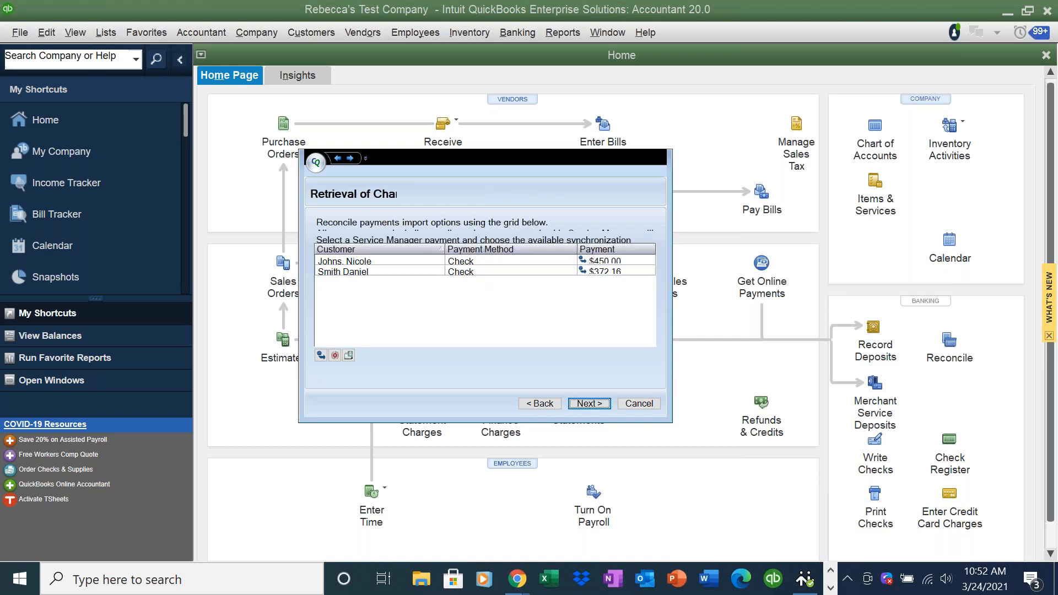
pyautogui.press('Return')
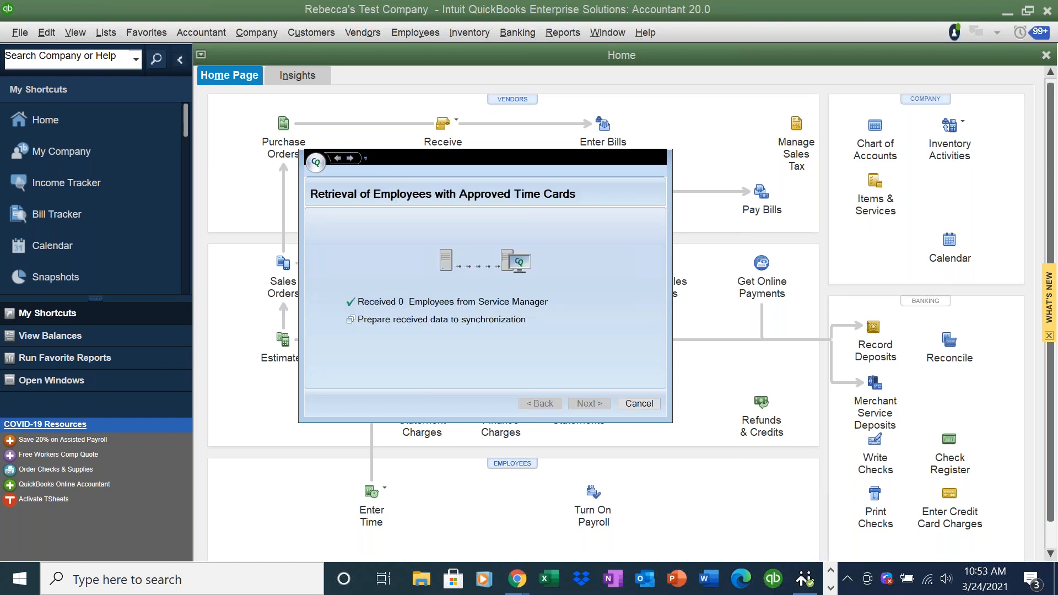
pyautogui.press('Return')
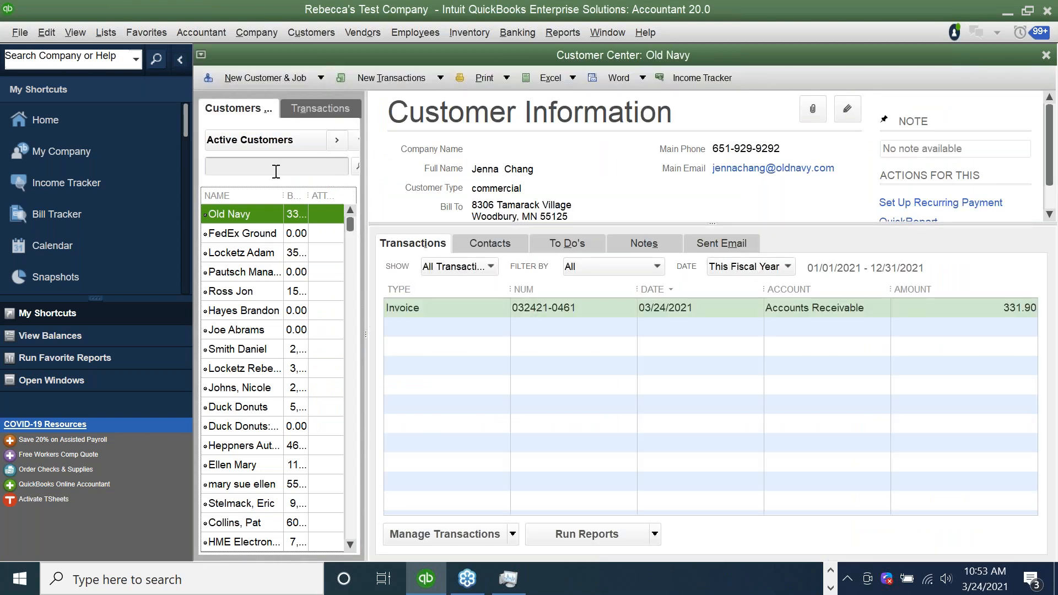
pyautogui.click(475, 309)
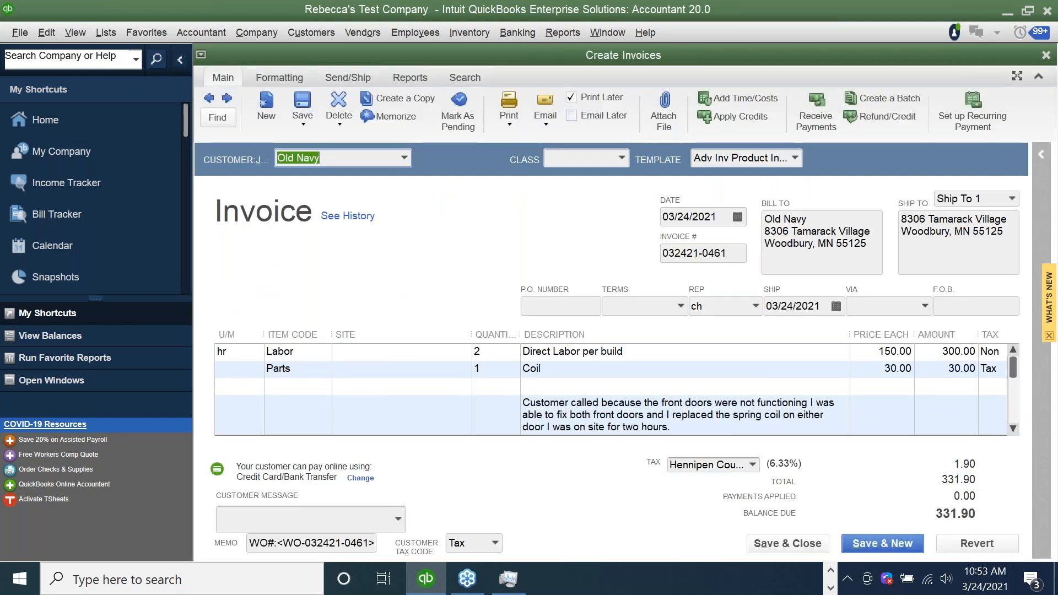
pyautogui.click(546, 123)
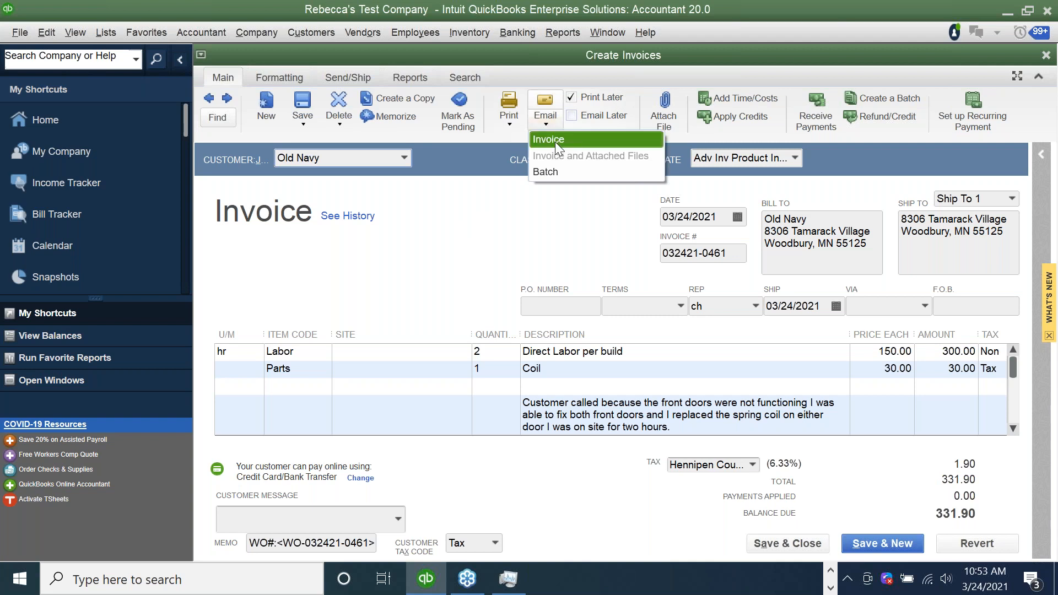
pyautogui.click(728, 256)
pyautogui.moveTo(731, 255); pyautogui.dragTo(663, 250)
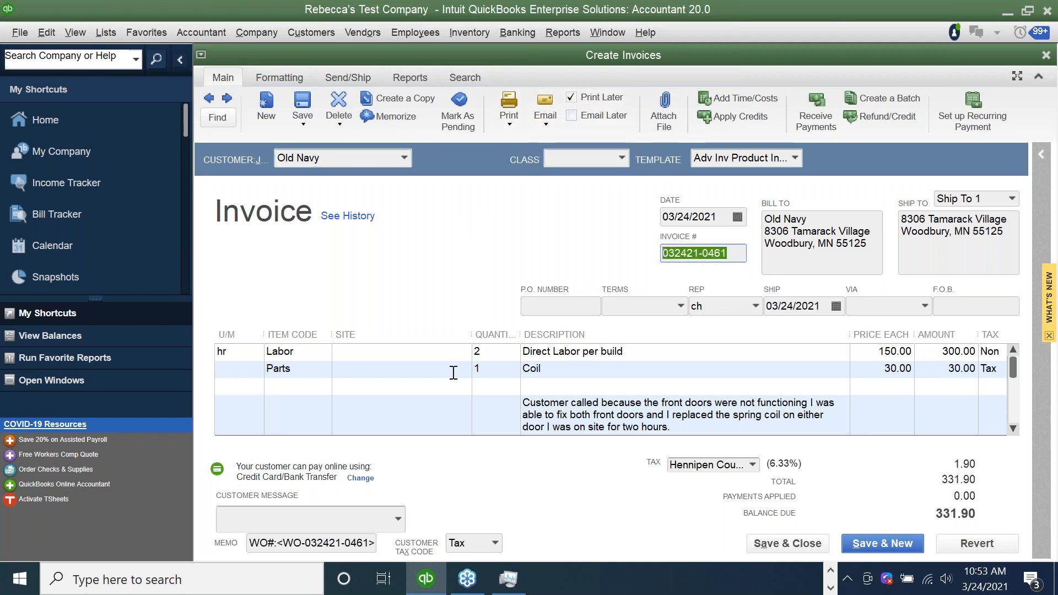
pyautogui.moveTo(253, 543); pyautogui.dragTo(382, 546)
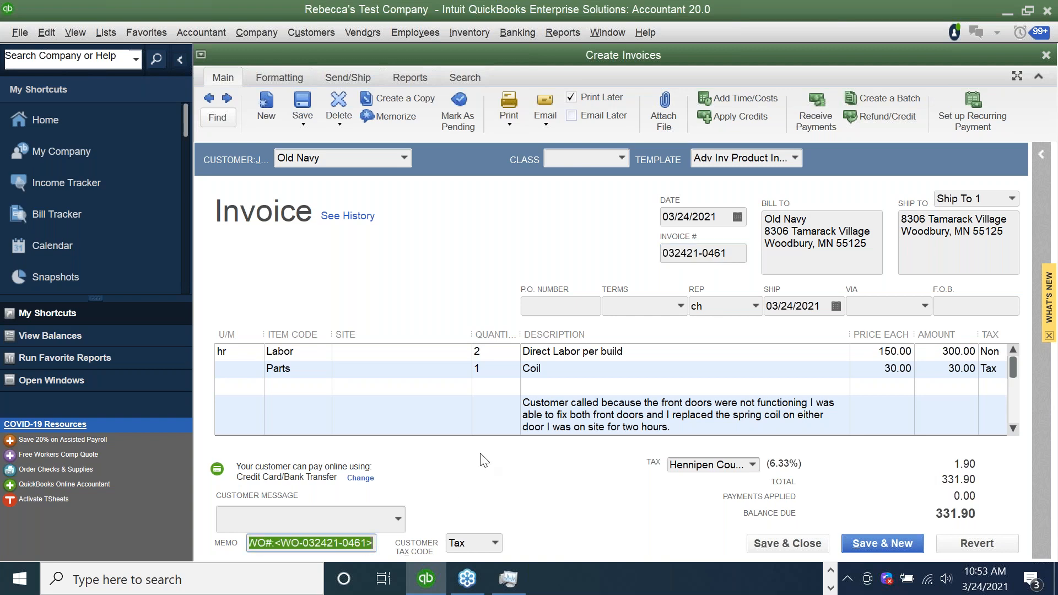
pyautogui.click(549, 124)
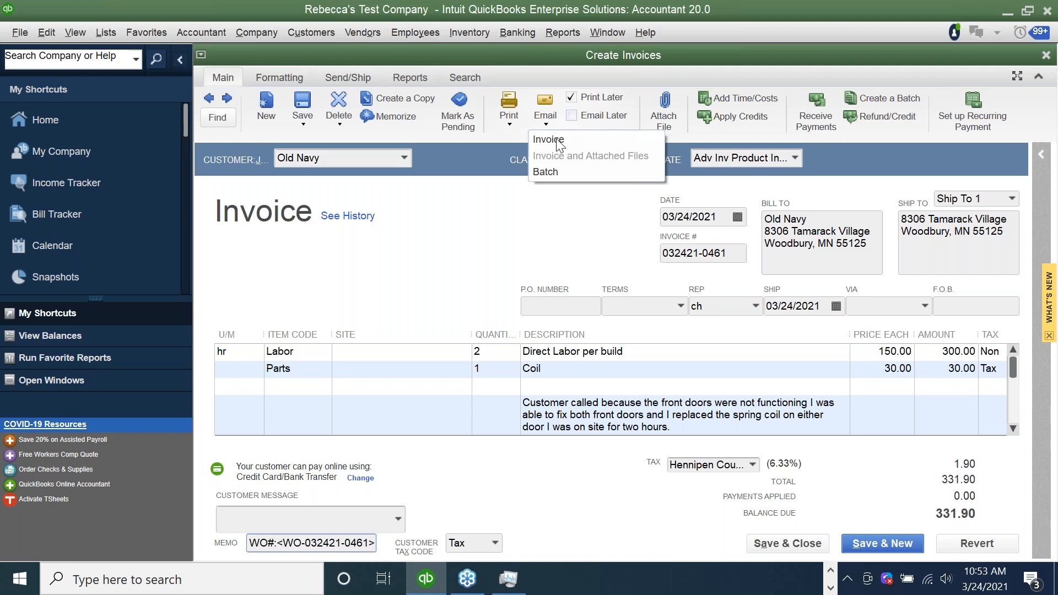
pyautogui.click(558, 142)
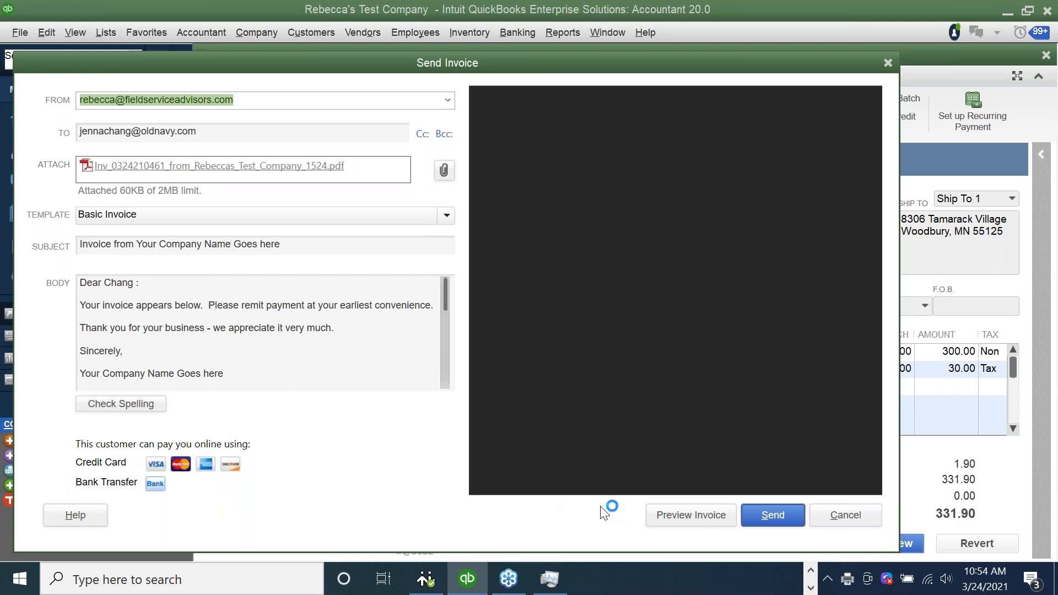
pyautogui.click(885, 63)
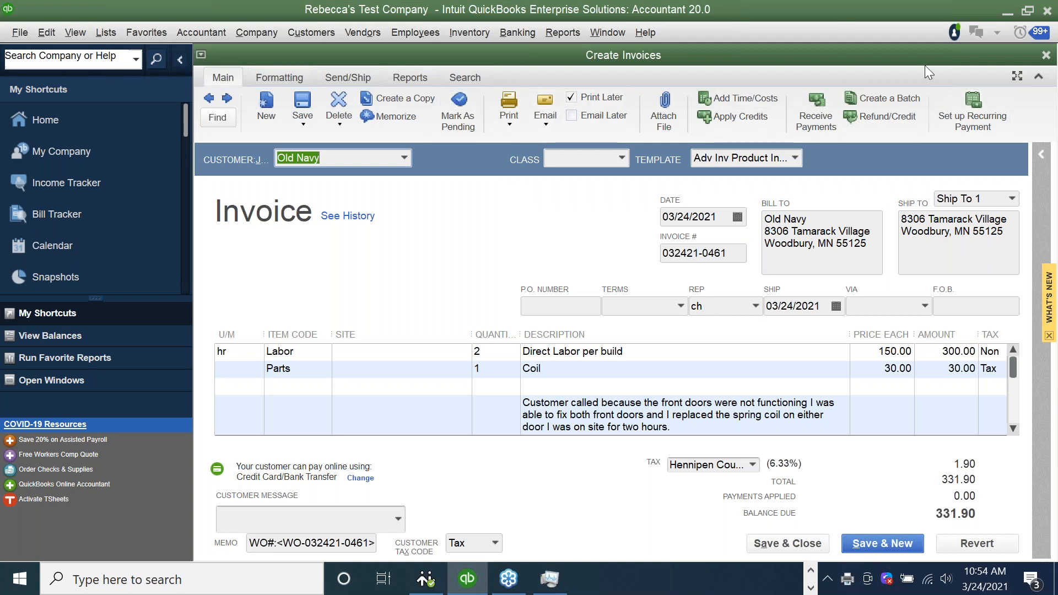
pyautogui.click(263, 33)
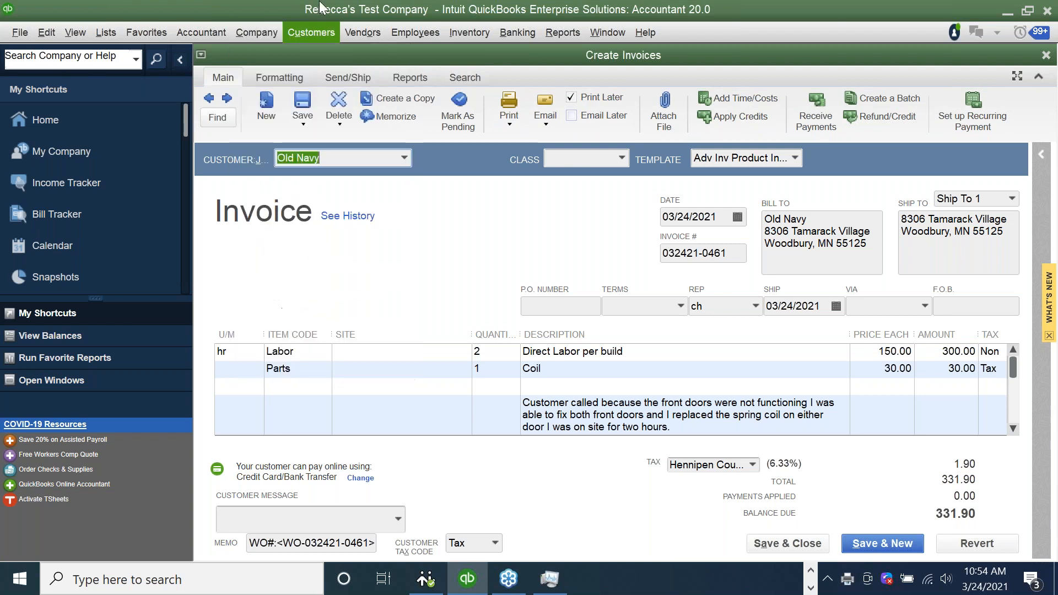
pyautogui.click(309, 33)
pyautogui.click(318, 52)
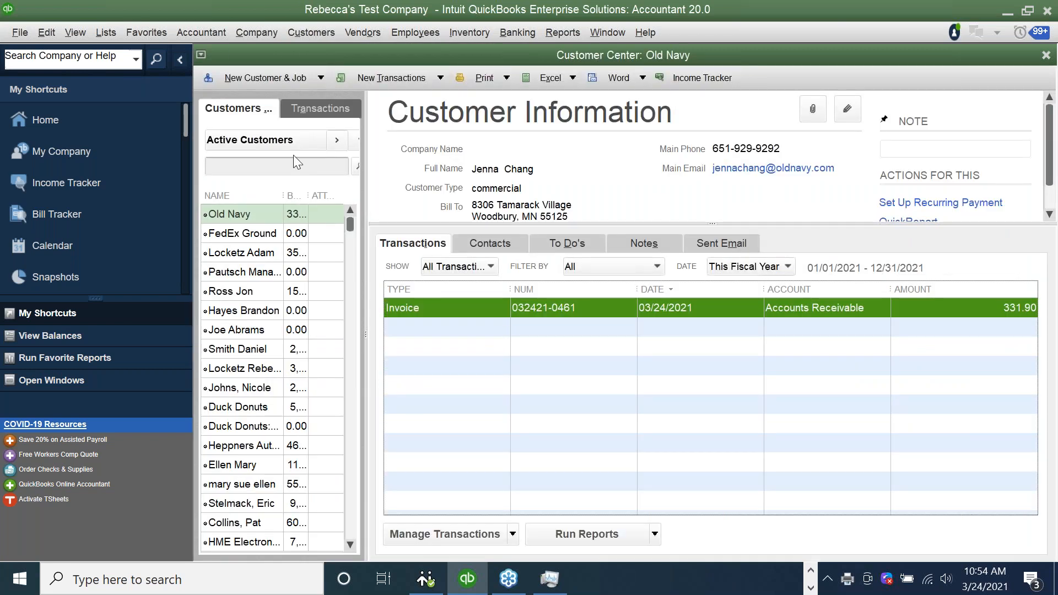
pyautogui.click(286, 169)
pyautogui.write('sm')
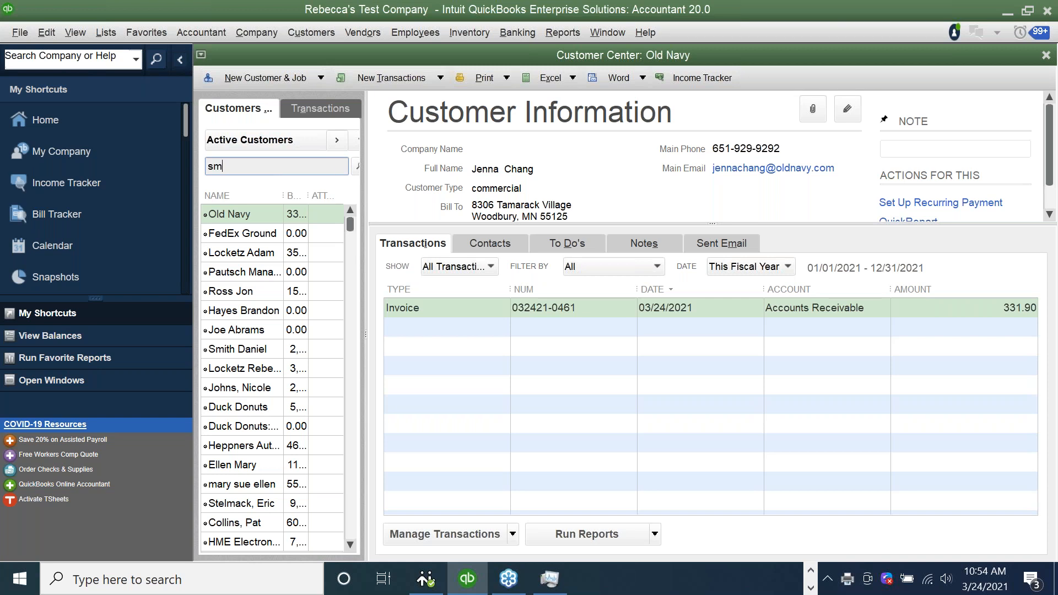
pyautogui.write('ith')
pyautogui.click(356, 165)
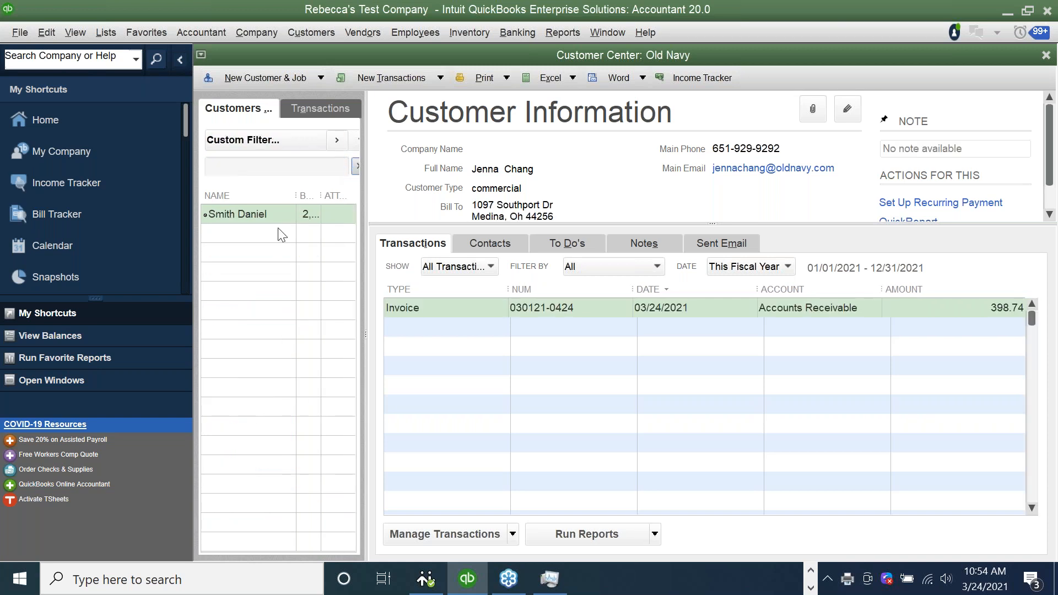
pyautogui.doubleClick(472, 308)
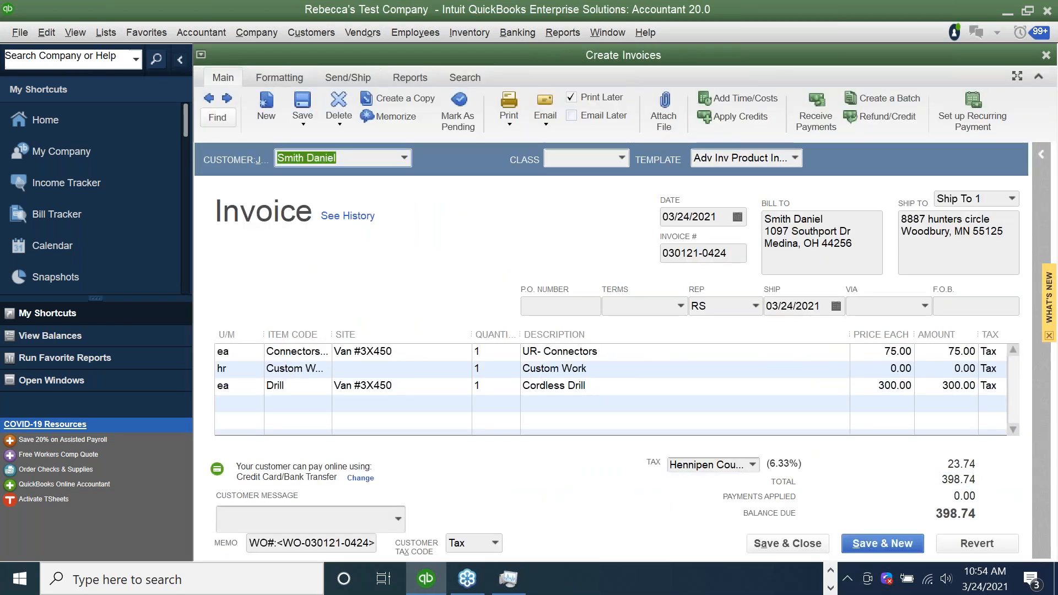
pyautogui.click(830, 588)
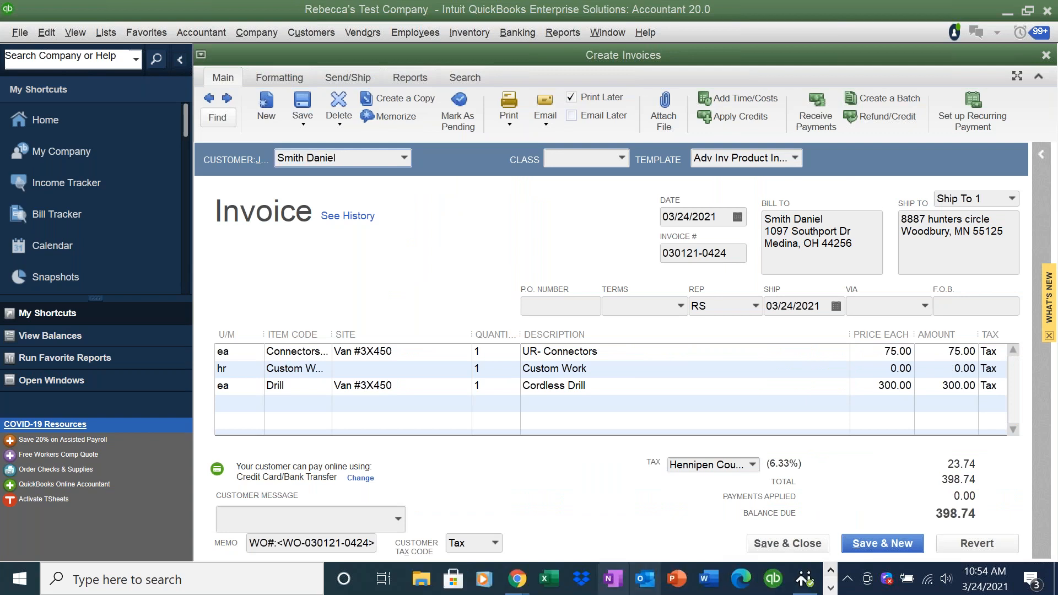
pyautogui.moveTo(516, 578)
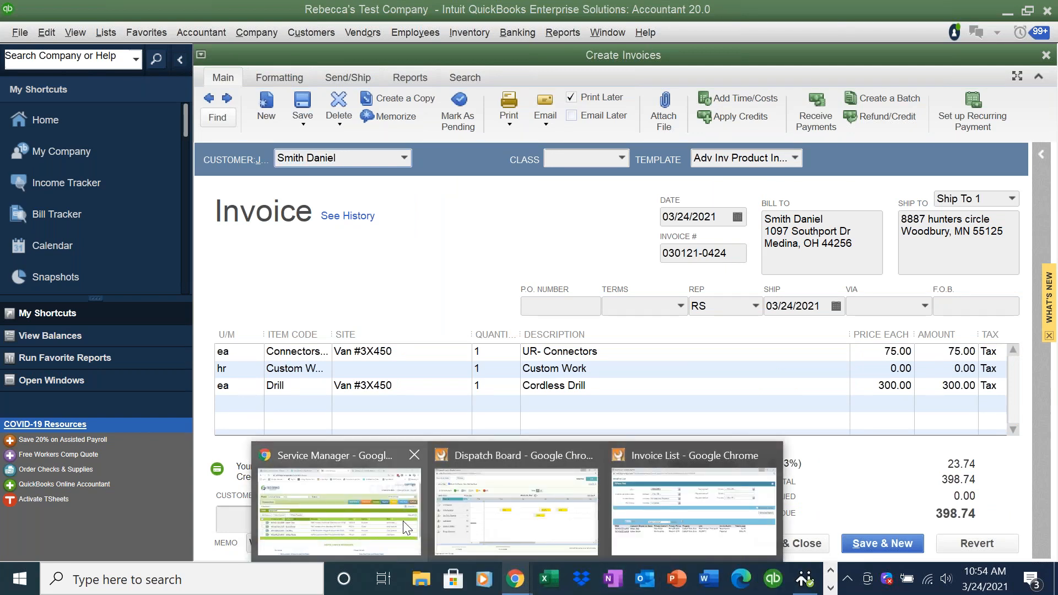
pyautogui.click(407, 527)
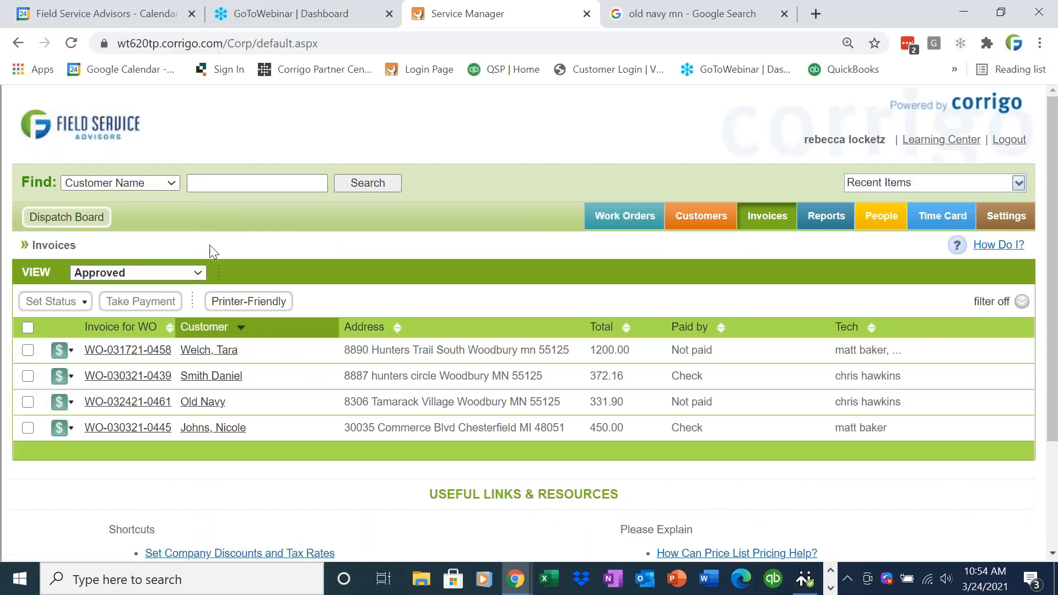
pyautogui.click(625, 215)
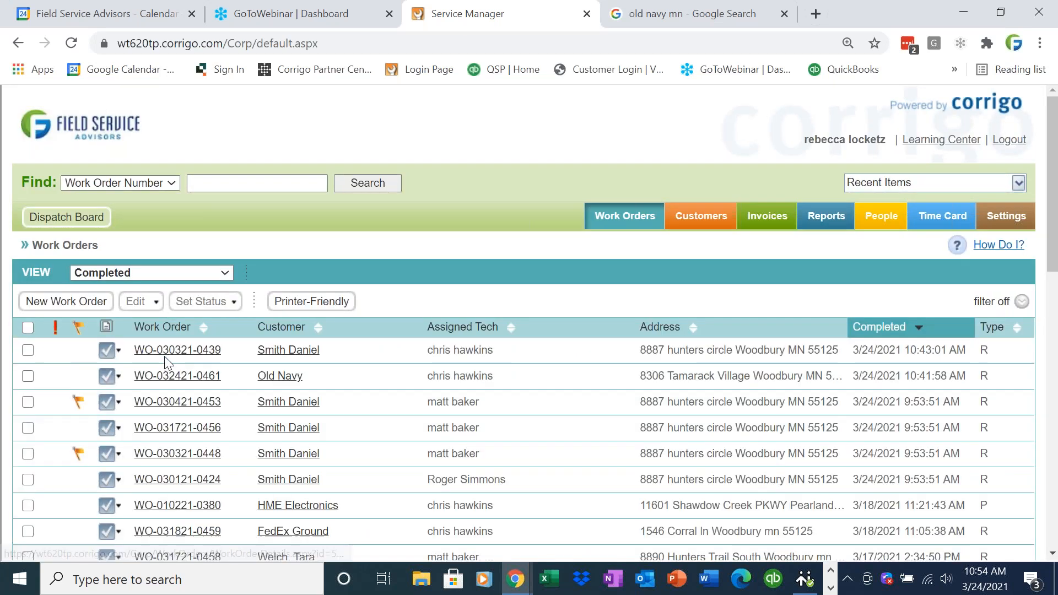
pyautogui.click(165, 350)
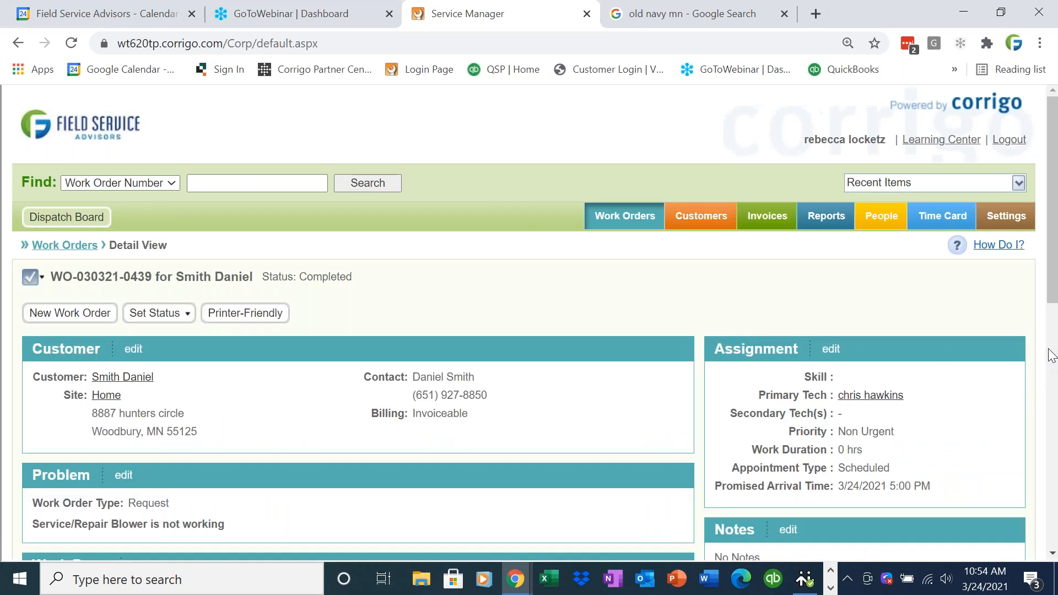
pyautogui.moveTo(1052, 297); pyautogui.dragTo(1054, 388)
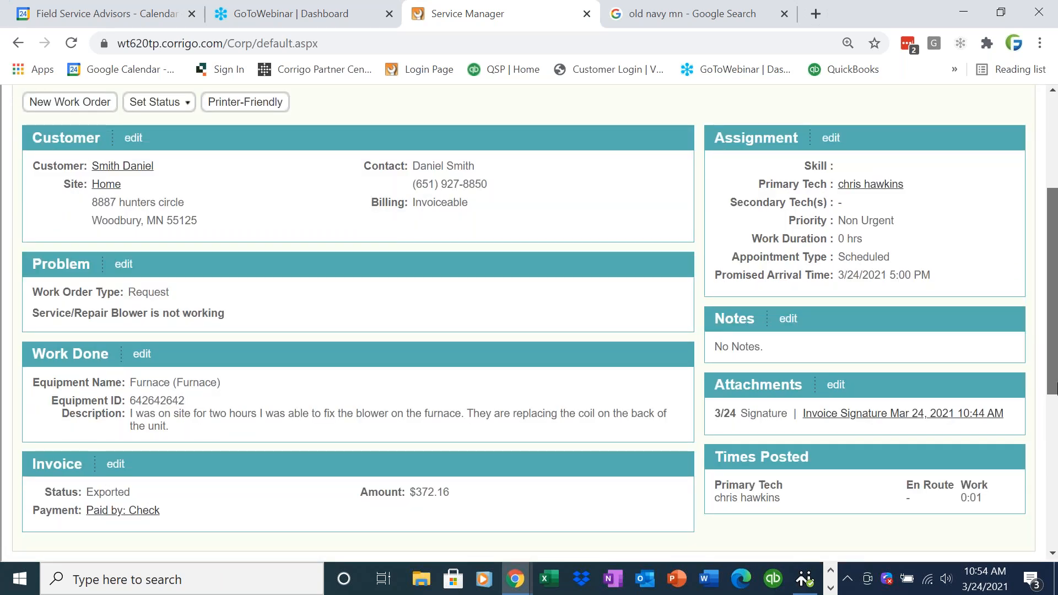
pyautogui.scroll(1, 1055, 368)
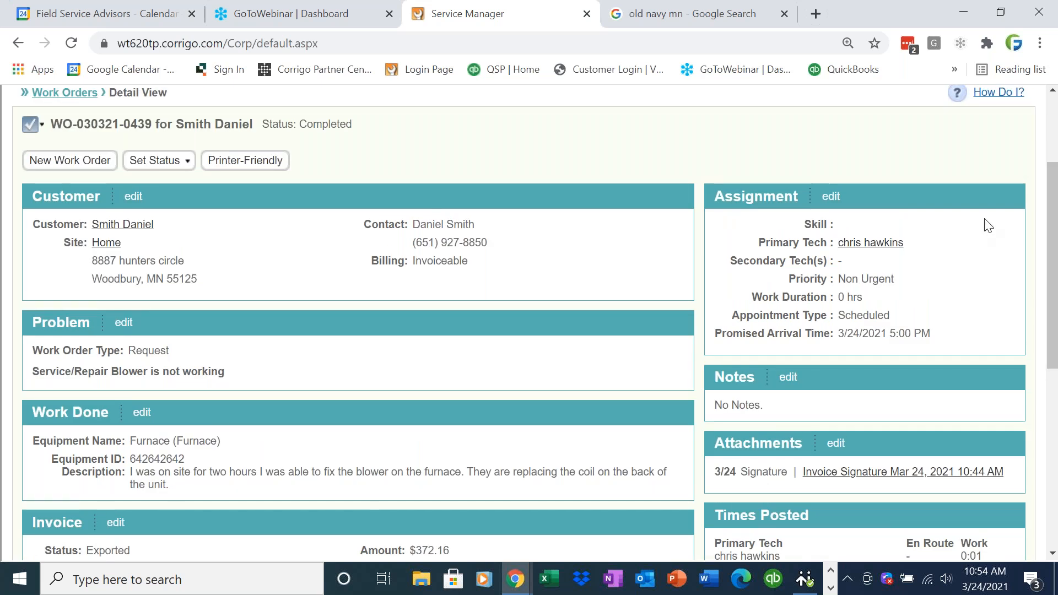
pyautogui.click(969, 13)
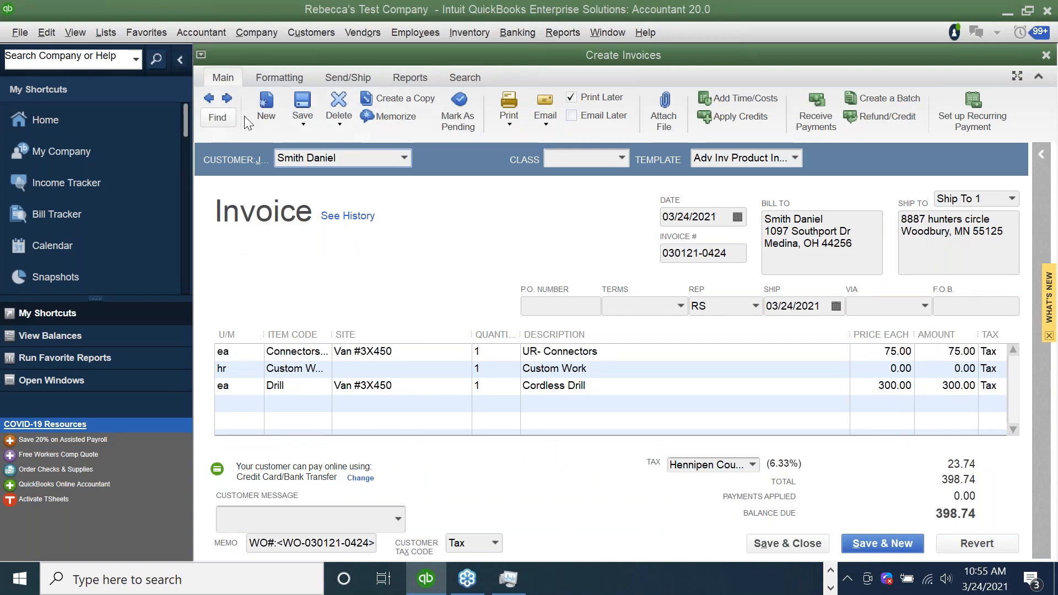
pyautogui.click(313, 35)
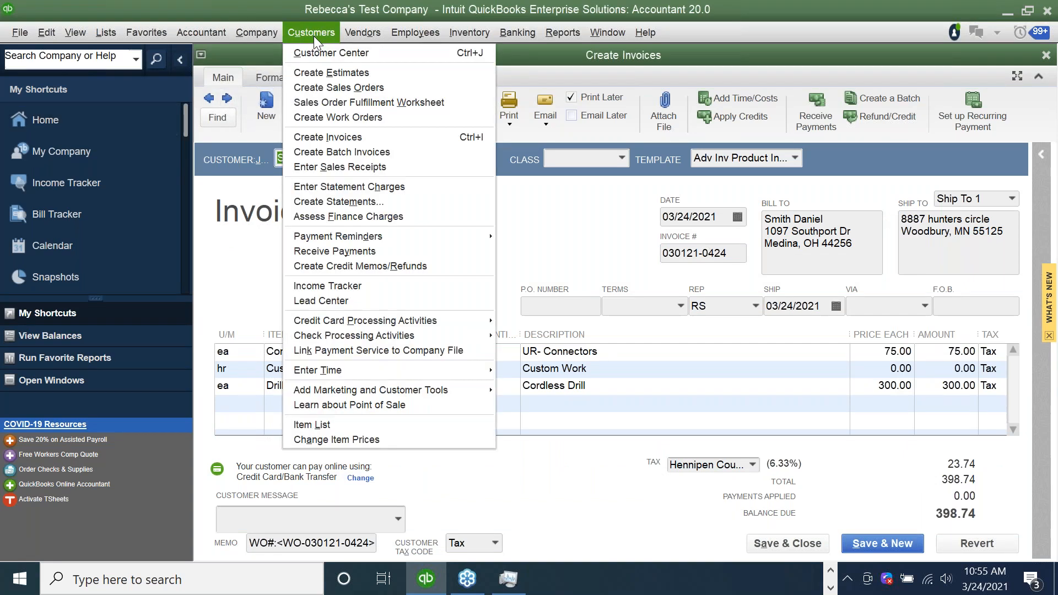
pyautogui.click(315, 50)
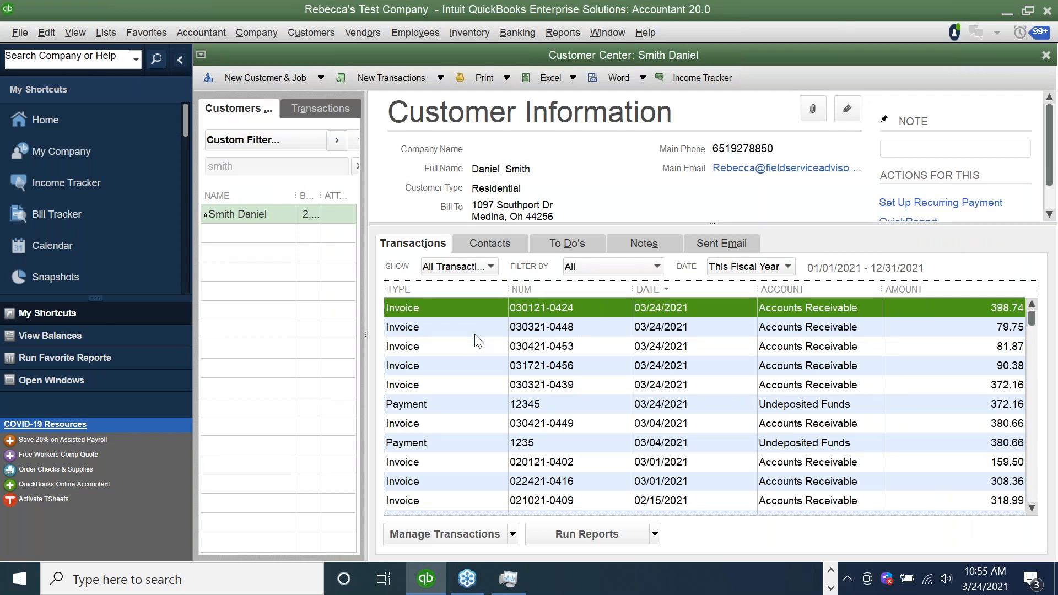
pyautogui.doubleClick(473, 385)
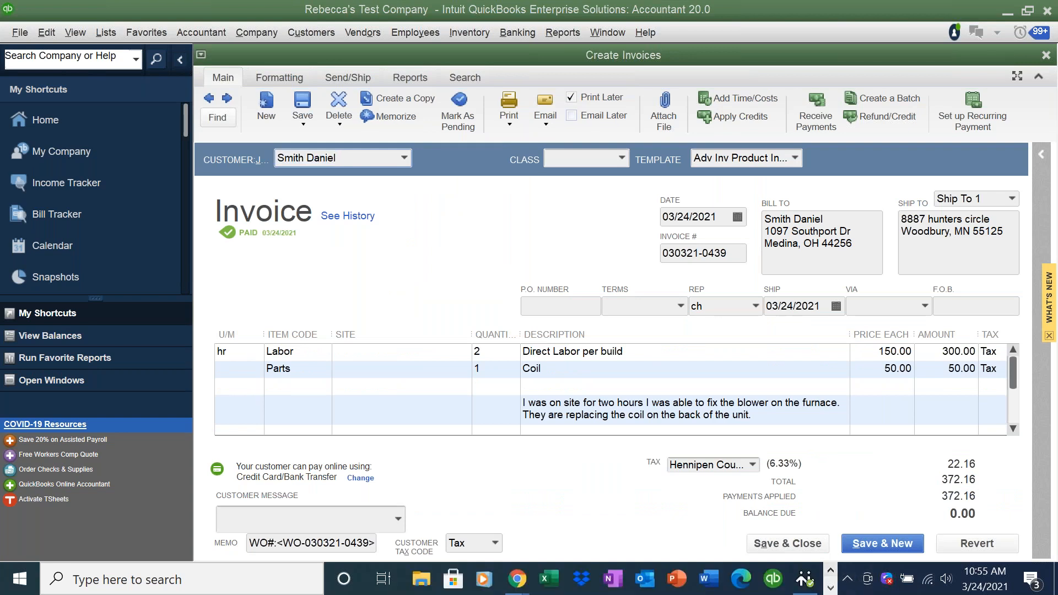
# - Run the Invoice List Exported to QBES report from Corrigo's Reports tab
pyautogui.moveTo(516, 579)
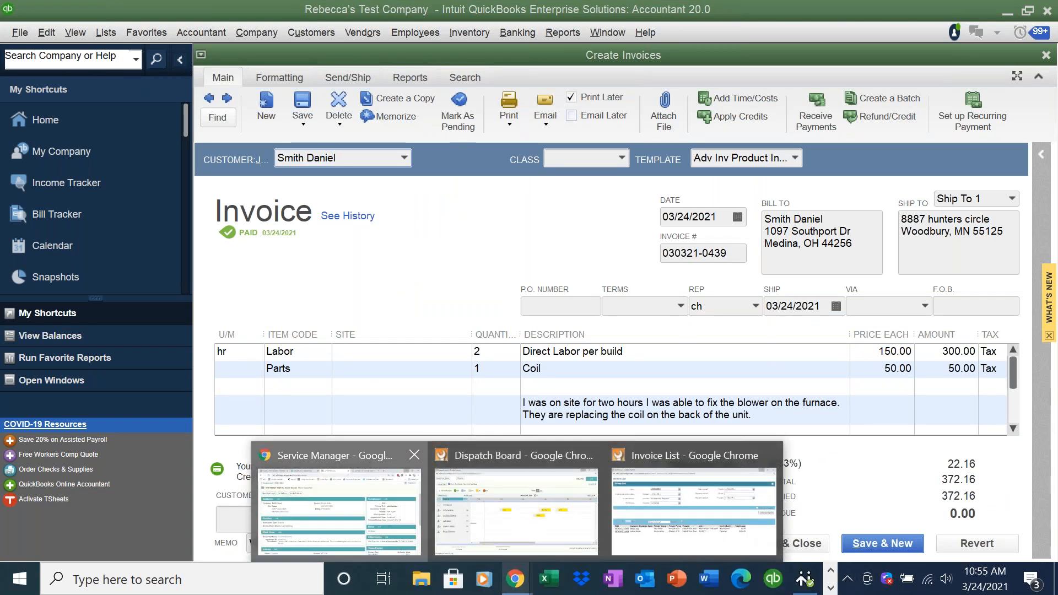
pyautogui.click(339, 505)
pyautogui.scroll(3, 922, 217)
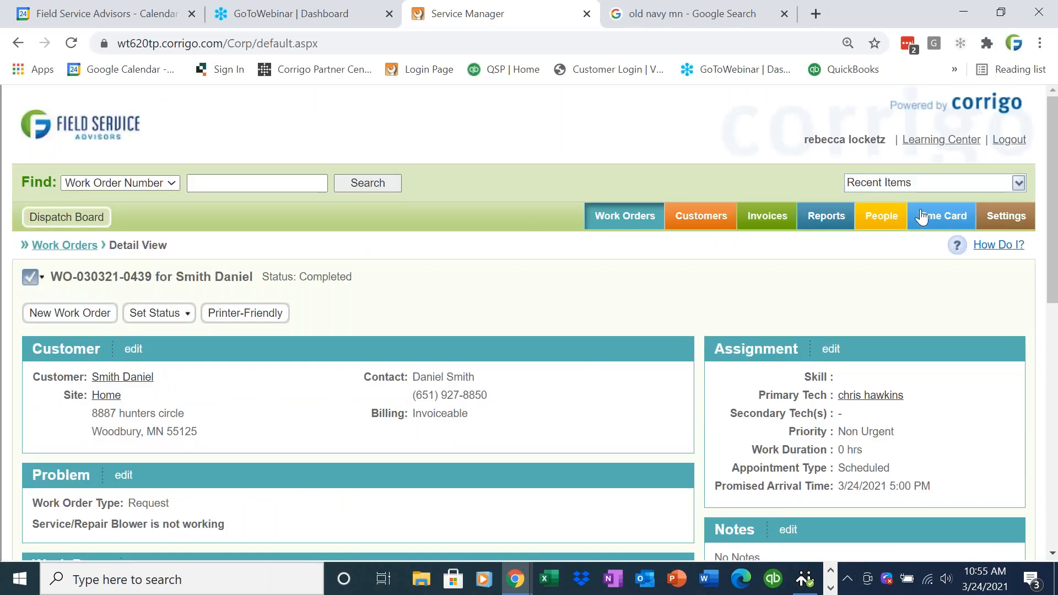
pyautogui.click(842, 215)
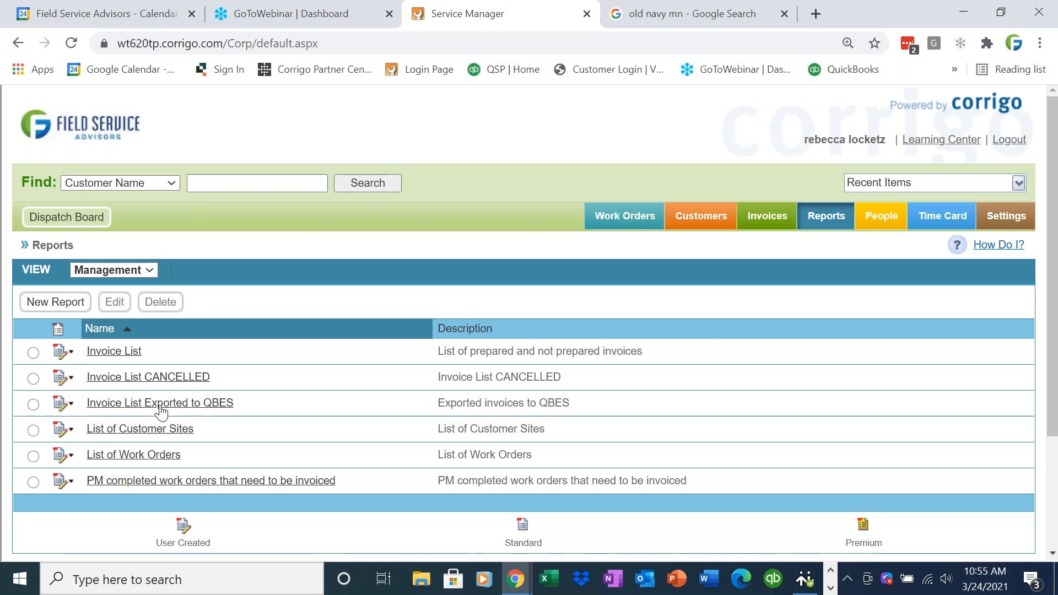
pyautogui.click(65, 404)
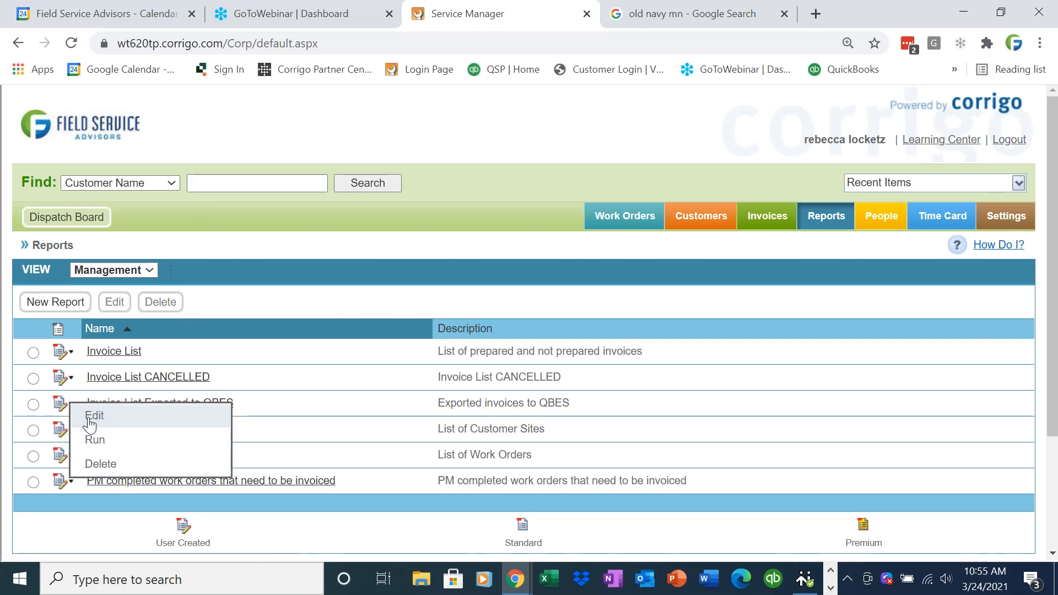
pyautogui.click(95, 439)
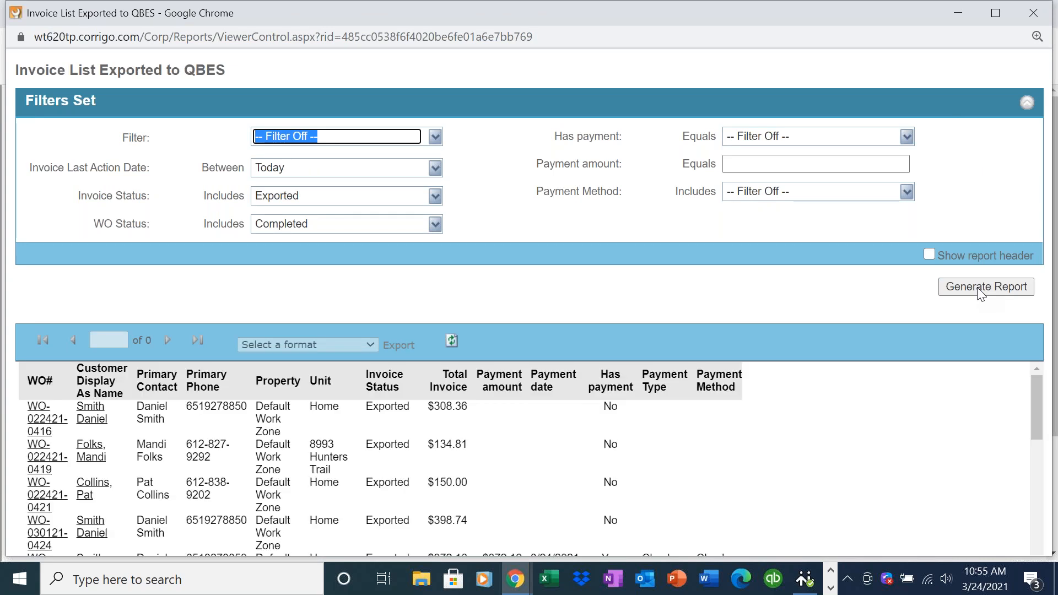
# - Check the Has payment column: three invoices unpaid, the $372.16 invoice paid by check
pyautogui.scroll(-1, 1036, 413)
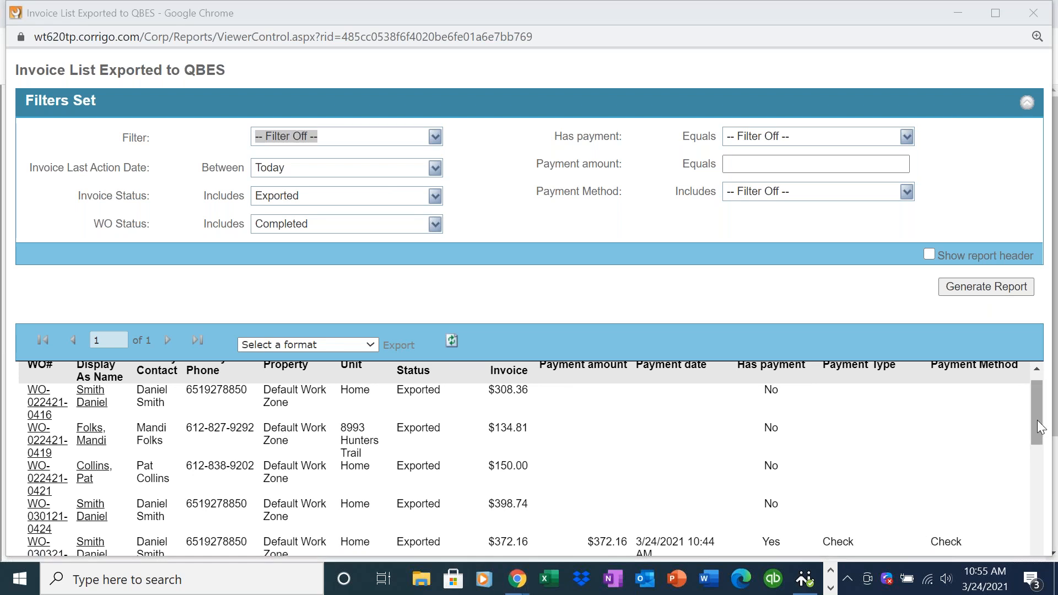
pyautogui.moveTo(1037, 420); pyautogui.dragTo(1036, 414)
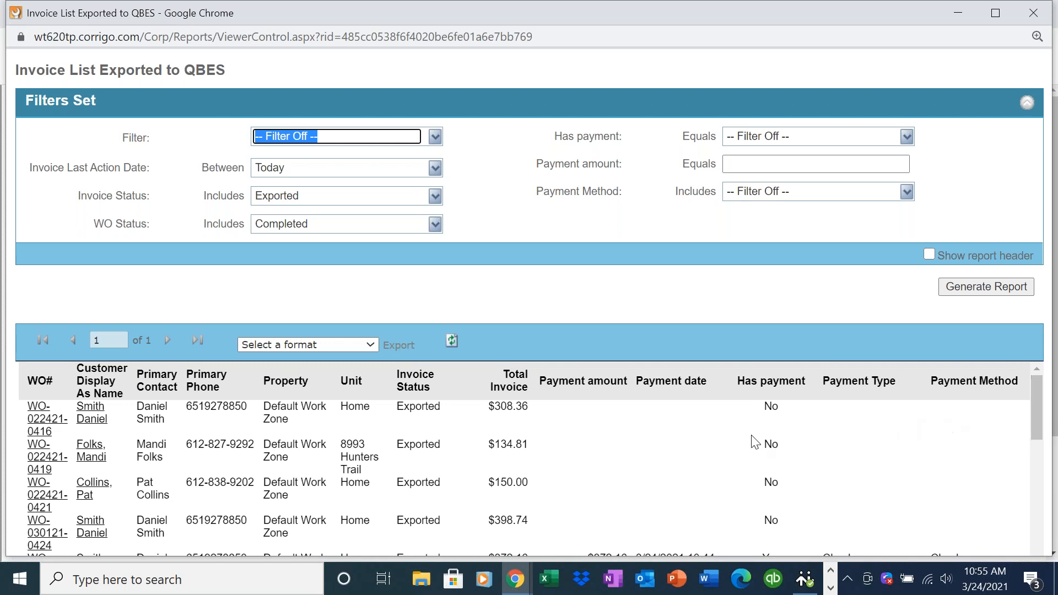
pyautogui.doubleClick(759, 419)
pyautogui.doubleClick(762, 453)
pyautogui.doubleClick(770, 483)
pyautogui.moveTo(1040, 417); pyautogui.dragTo(1039, 435)
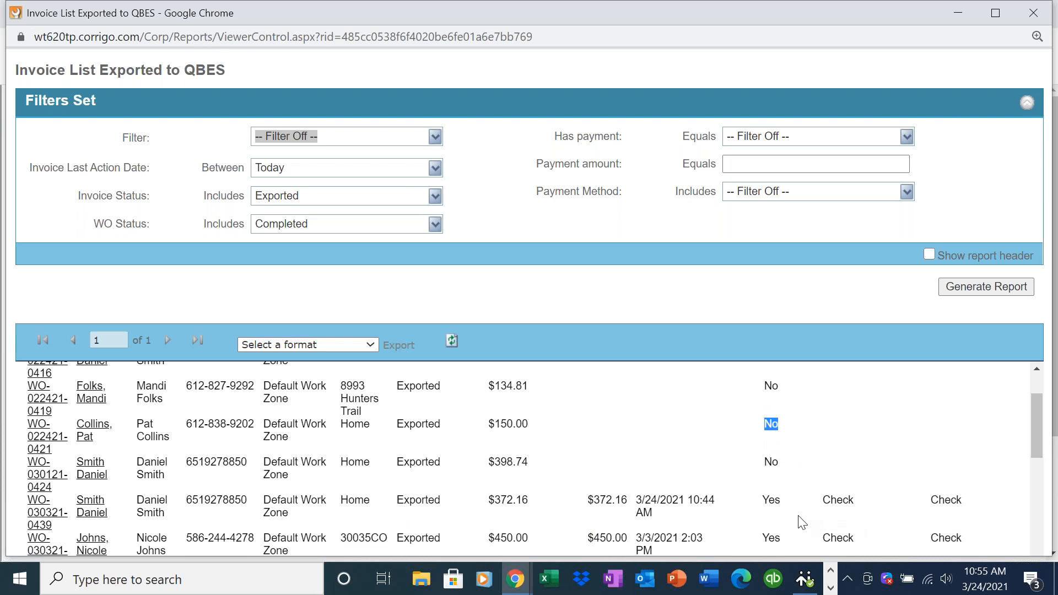
pyautogui.doubleClick(768, 503)
pyautogui.moveTo(985, 502); pyautogui.dragTo(831, 502)
pyautogui.moveTo(1032, 445); pyautogui.dragTo(1029, 392)
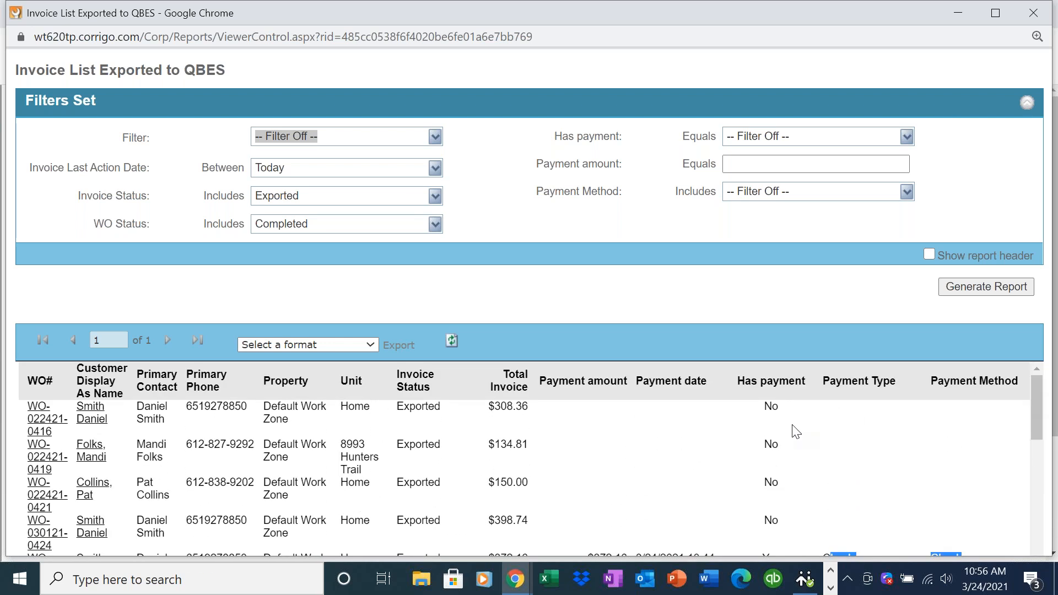
# - Export the report in Excel format to download it as an .xls file
pyautogui.click(361, 347)
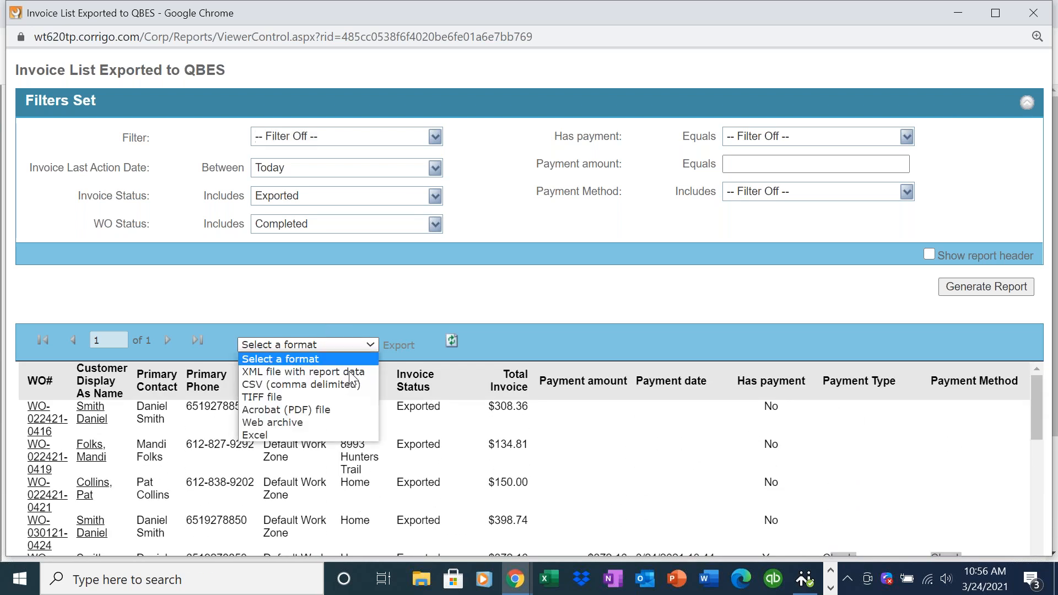
pyautogui.click(318, 435)
pyautogui.click(402, 348)
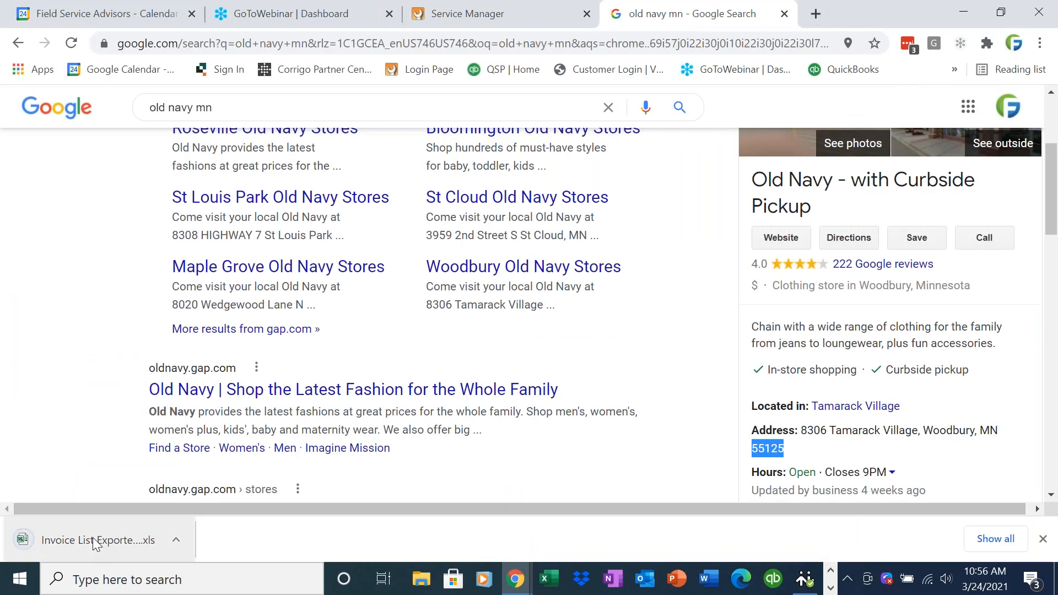
# - Open the downloaded .xls report, scroll to its payment columns, then minimize Excel
pyautogui.click(93, 537)
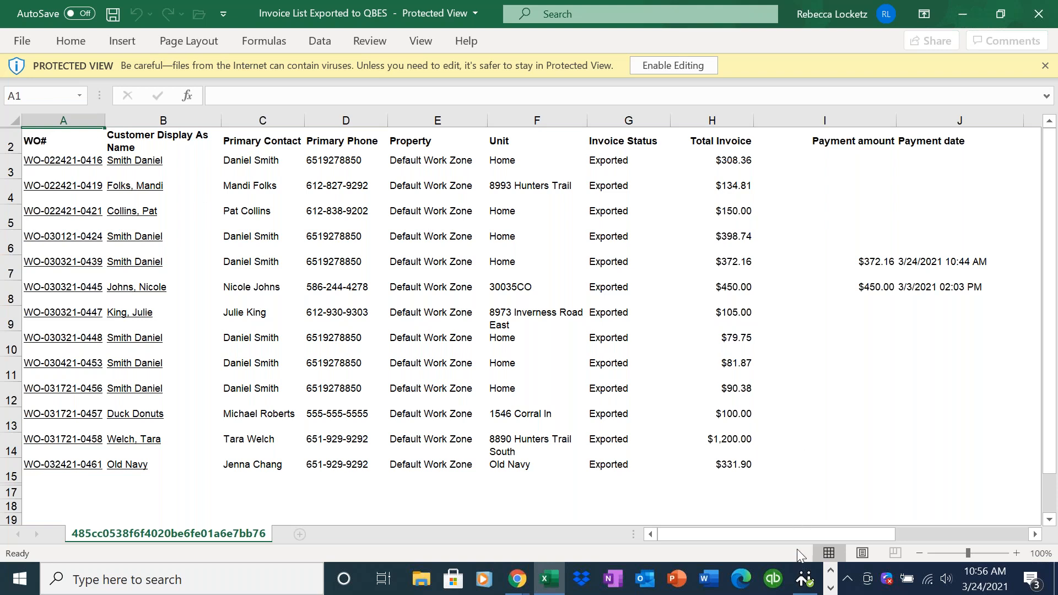
pyautogui.moveTo(888, 533); pyautogui.dragTo(961, 543)
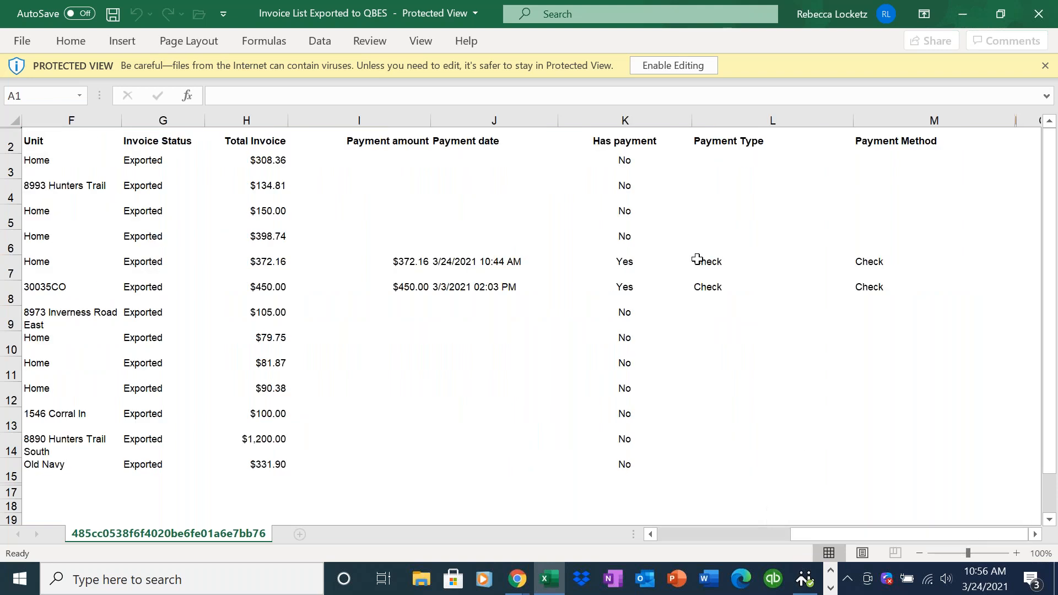
pyautogui.click(962, 14)
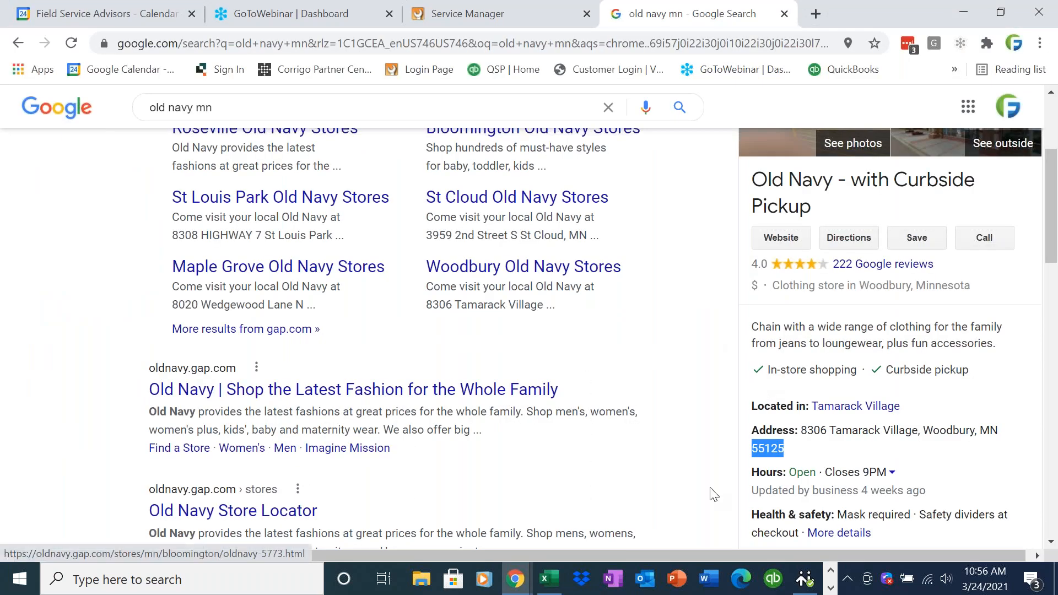
# - Open the Field Service Advisors presentation in PowerPoint and start the slide show from the current slide
pyautogui.click(677, 579)
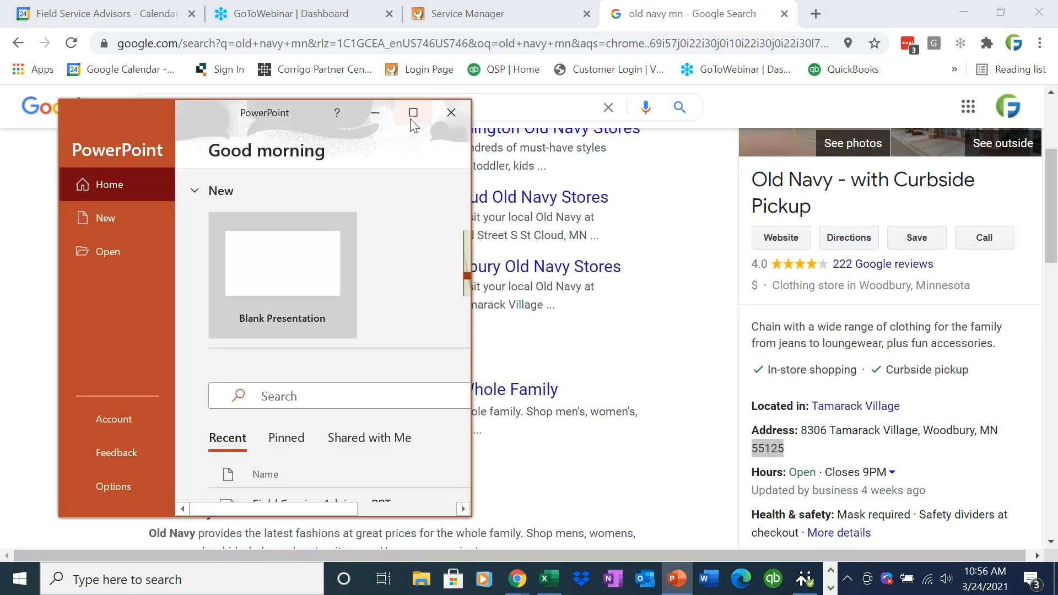
pyautogui.click(413, 112)
pyautogui.click(446, 402)
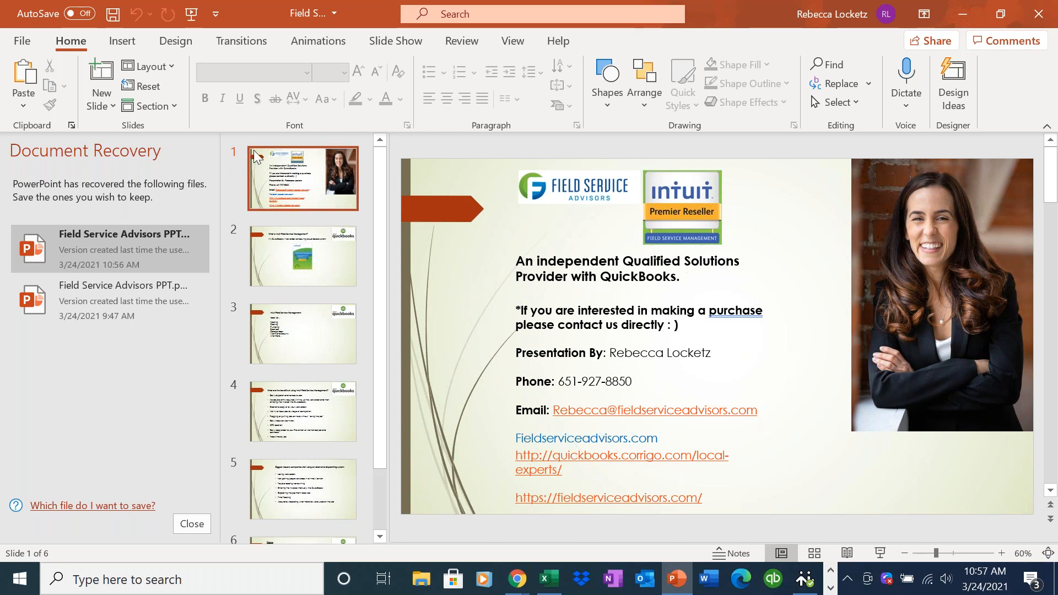
pyautogui.click(385, 47)
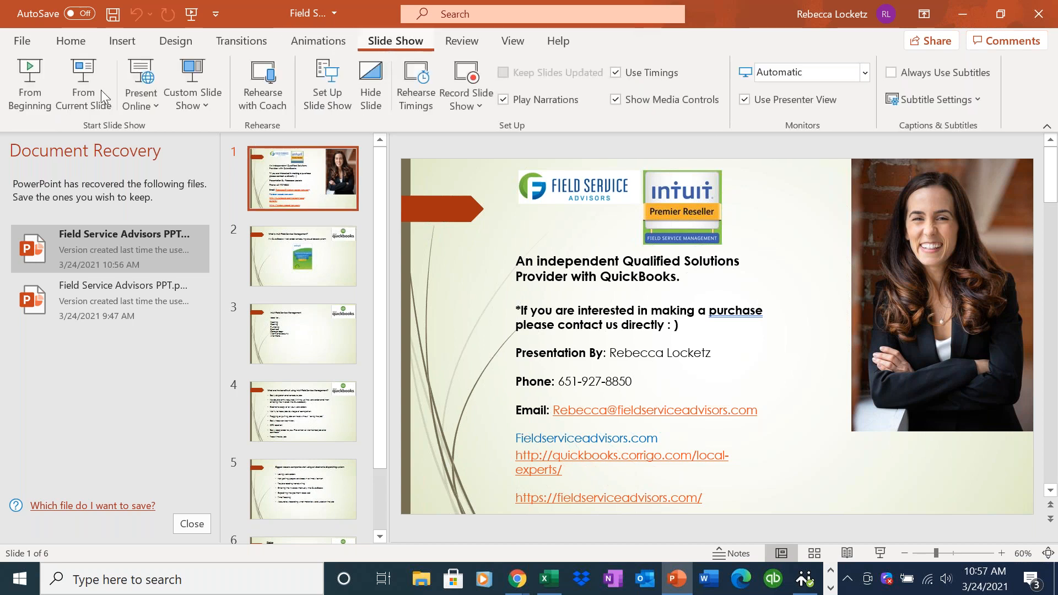
pyautogui.click(73, 97)
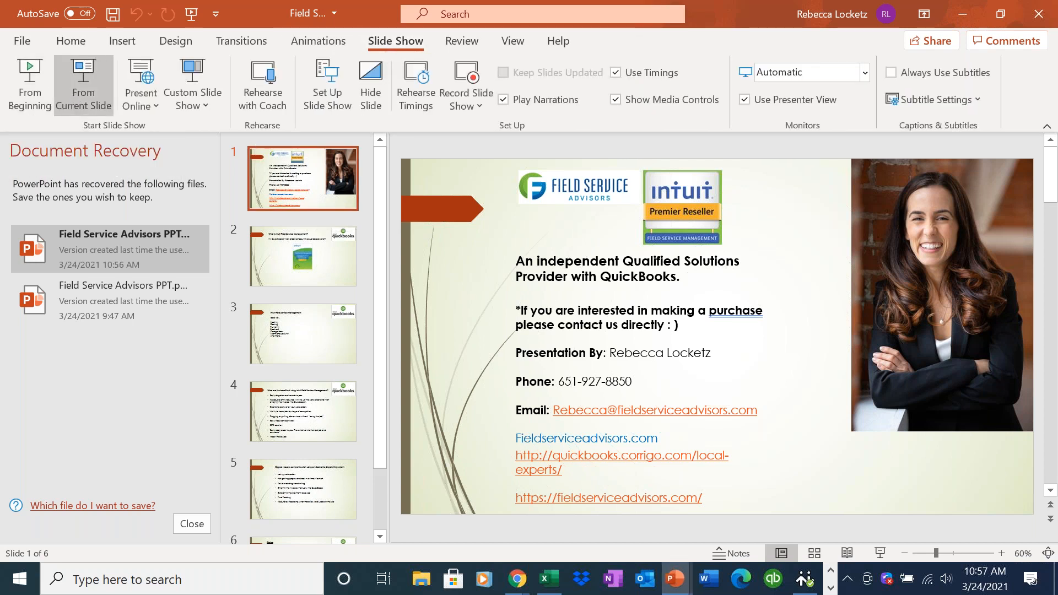